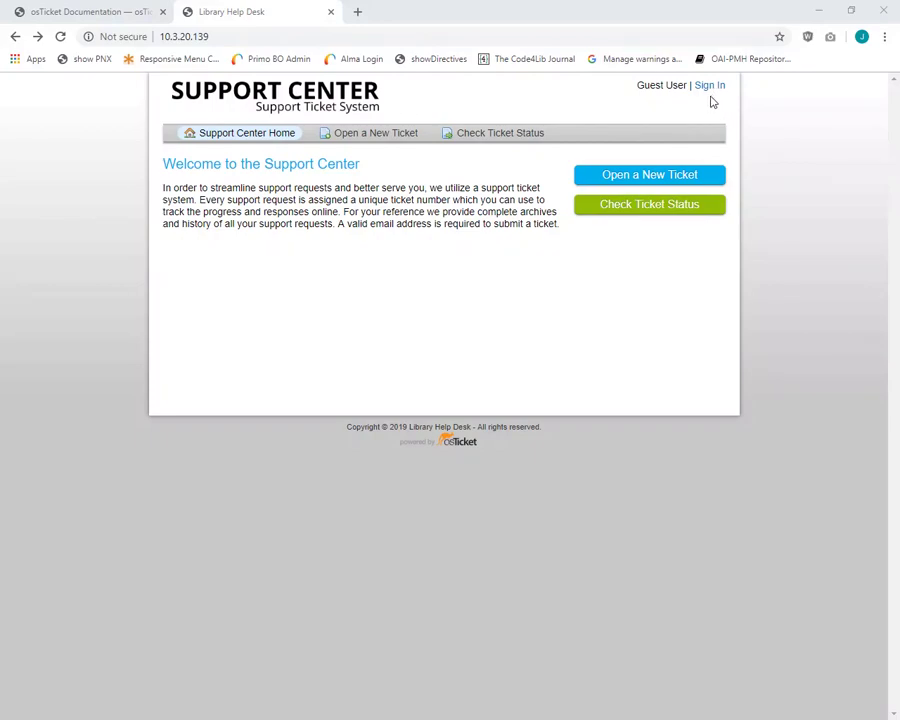
# Sign in to the staff control panel as an agent and open the Admin Panel
pyautogui.click(710, 87)
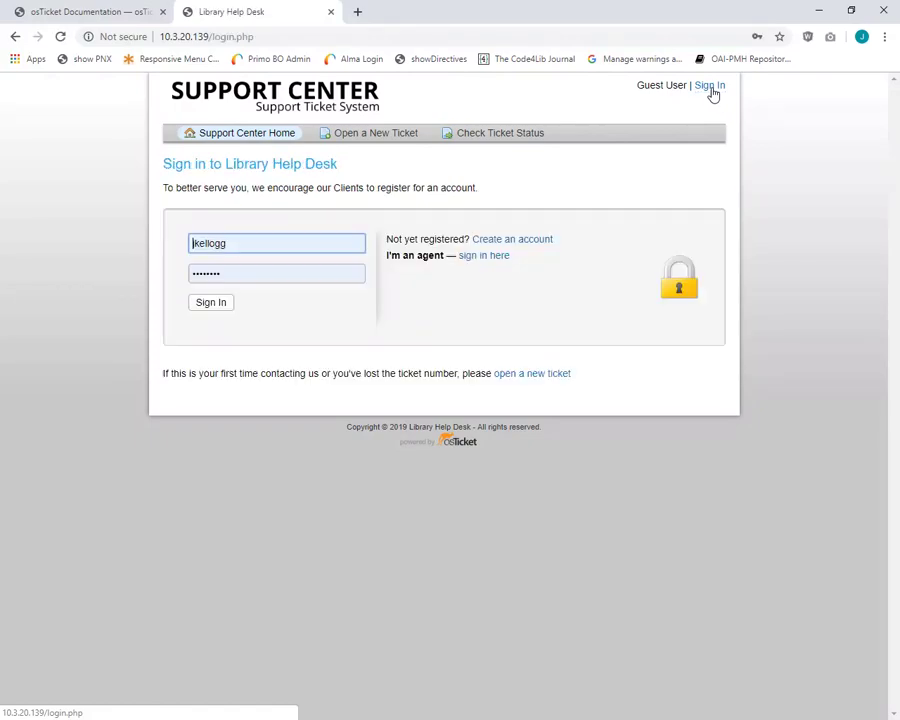
pyautogui.click(484, 257)
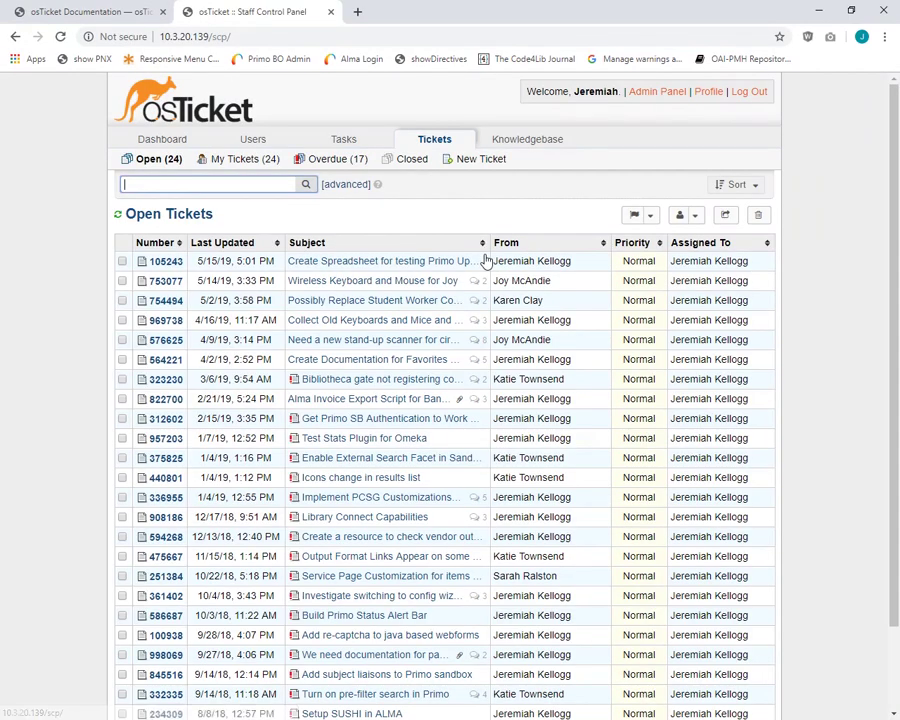
pyautogui.click(650, 92)
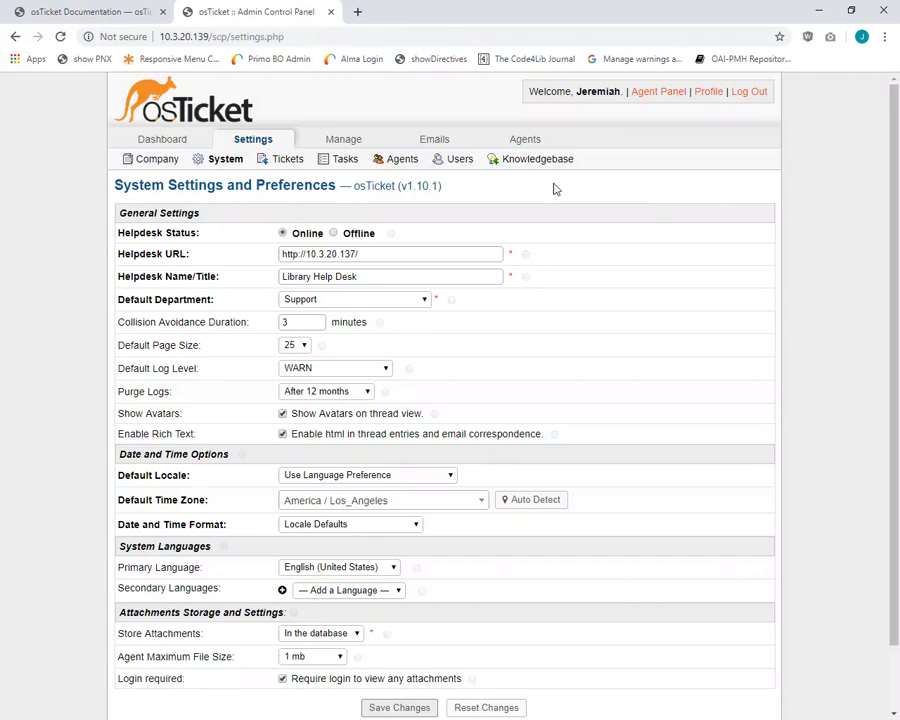
# Confirm installed version v1.10.1 in System Settings, then return to the osTicket Documentation
pyautogui.click(229, 159)
pyautogui.moveTo(438, 186); pyautogui.dragTo(398, 186)
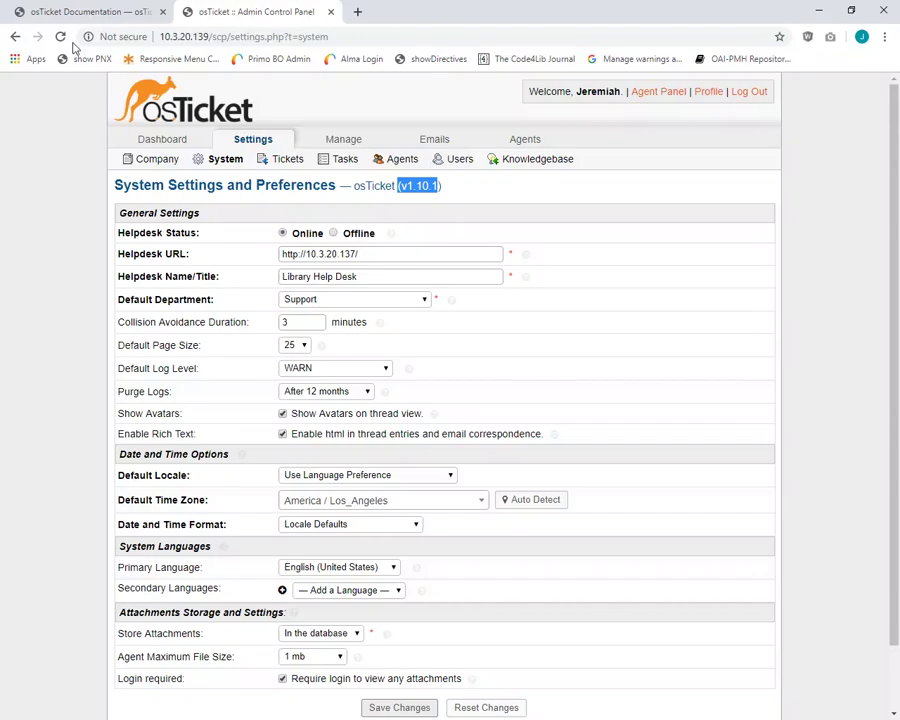
pyautogui.click(104, 13)
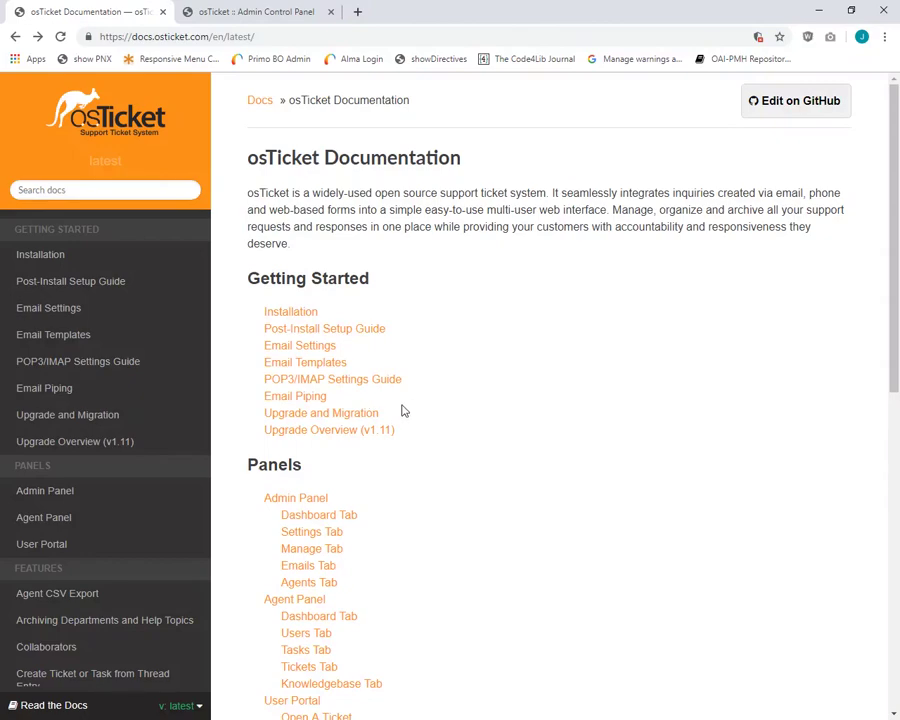
# Read the Upgrade and Migration guide's 1.6 minimum version and its Uploading Files steps
pyautogui.click(371, 414)
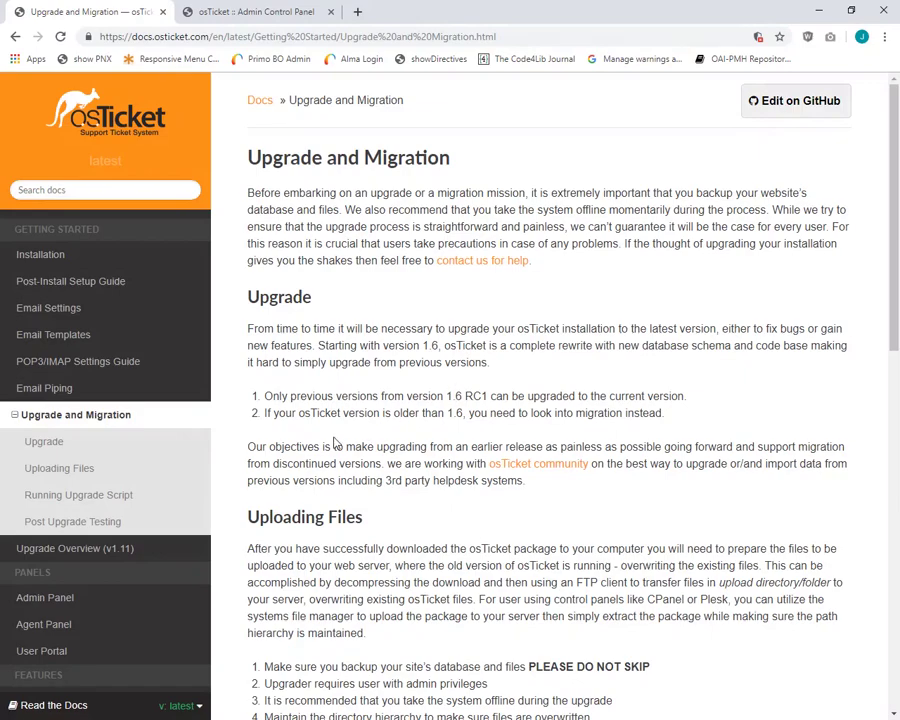
pyautogui.doubleClick(458, 412)
pyautogui.scroll(-3, 478, 276)
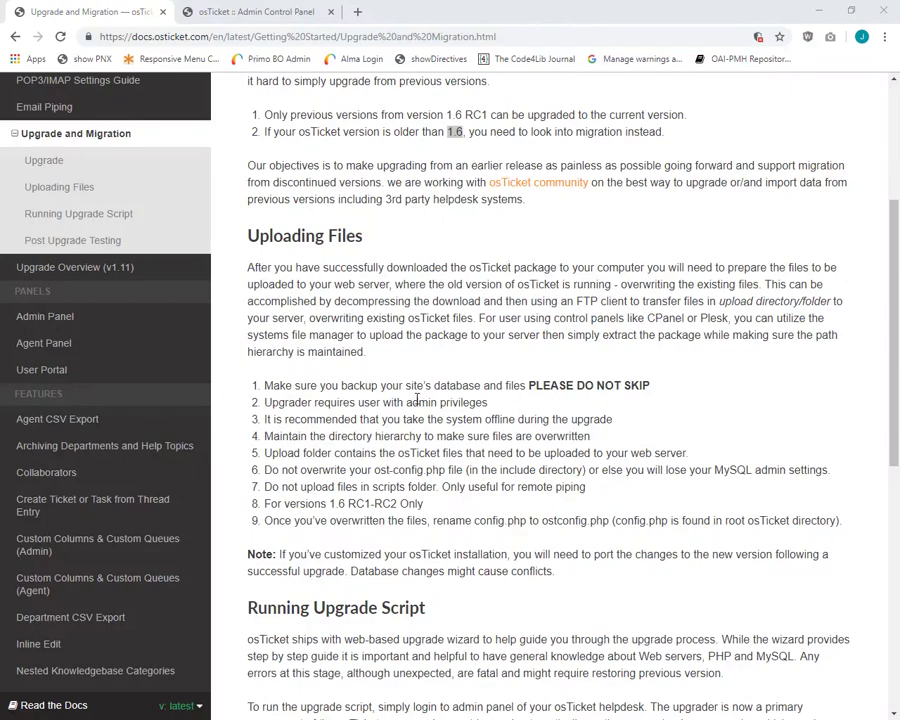
pyautogui.scroll(3, 341, 470)
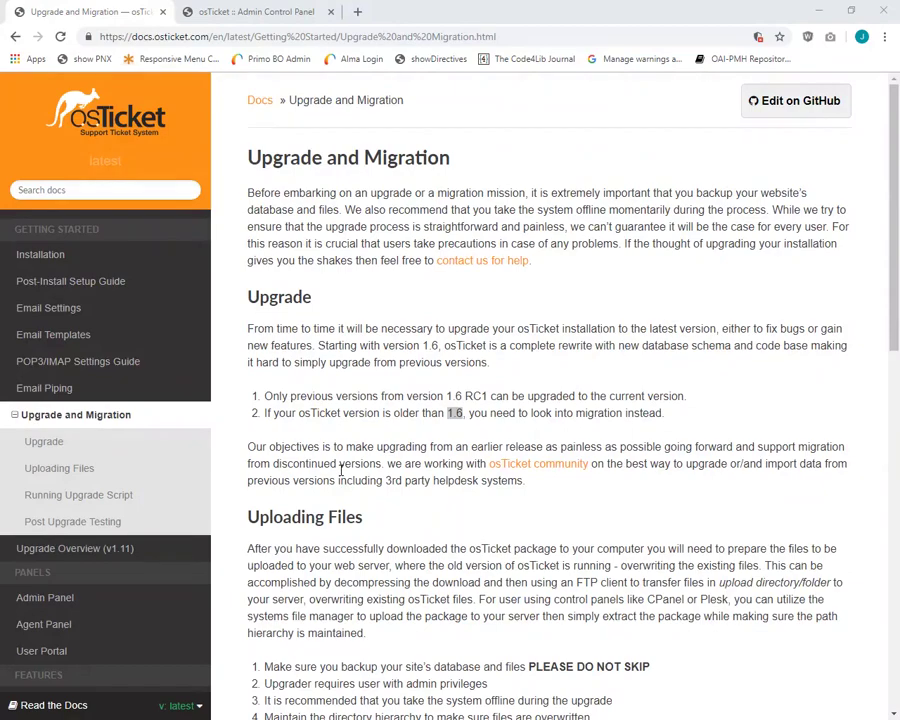
# Follow the Installation guide's 'latest version' link to the Open Source Edition download page
pyautogui.click(40, 257)
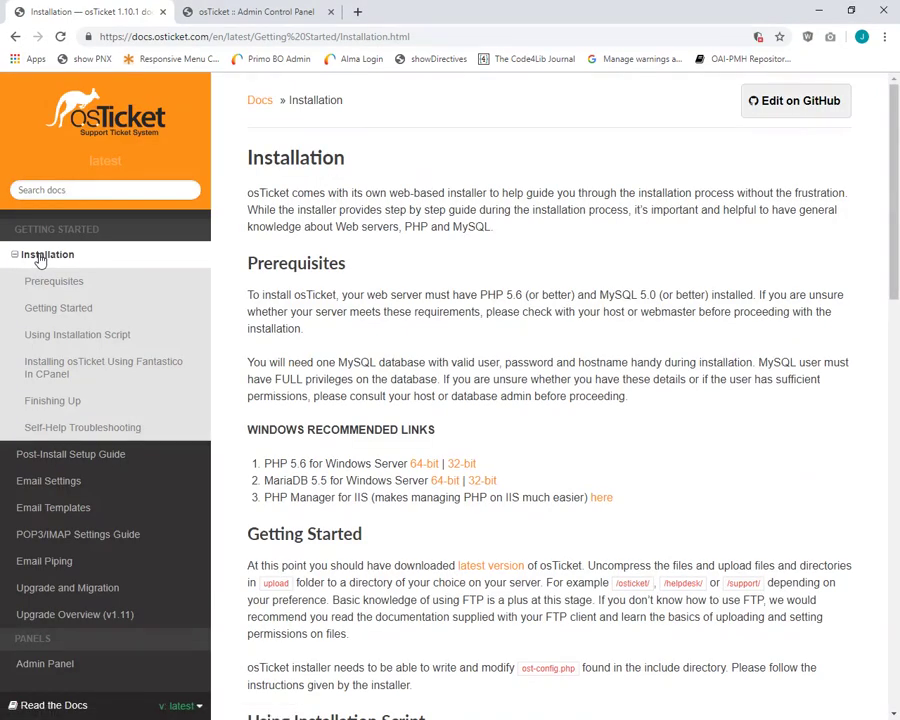
pyautogui.scroll(-1, 650, 492)
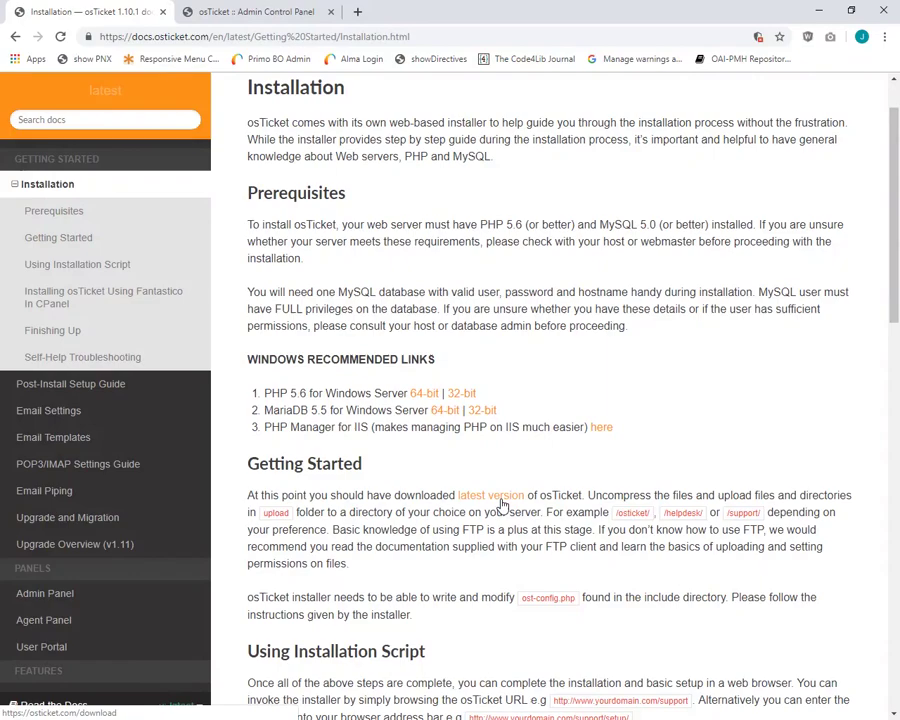
pyautogui.click(503, 506)
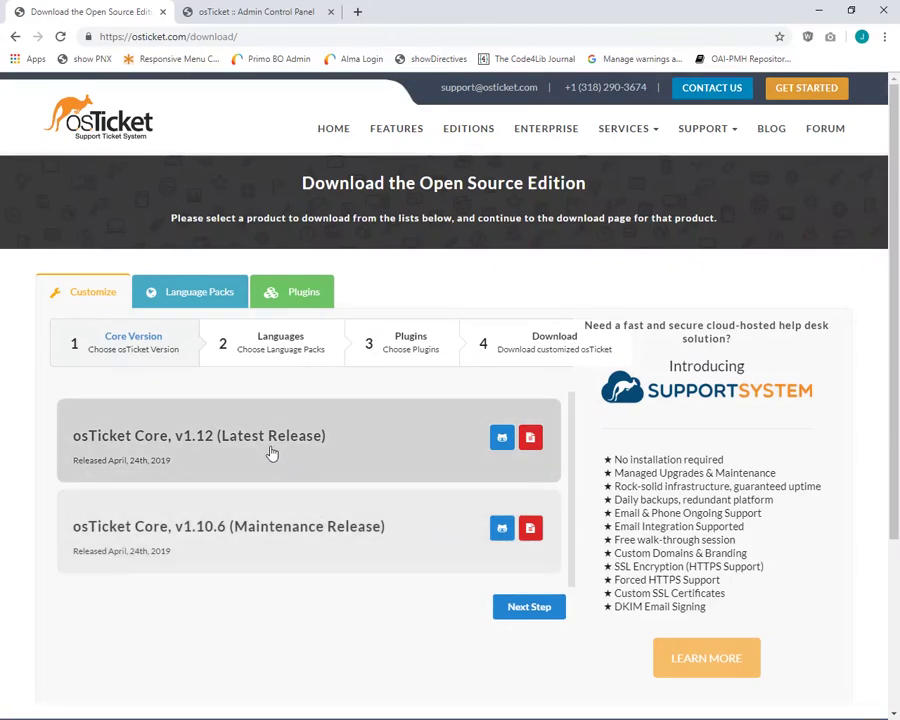
# Choose osTicket Core v1.12 and add the English (Great Britain) language pack
pyautogui.click(270, 452)
pyautogui.click(518, 609)
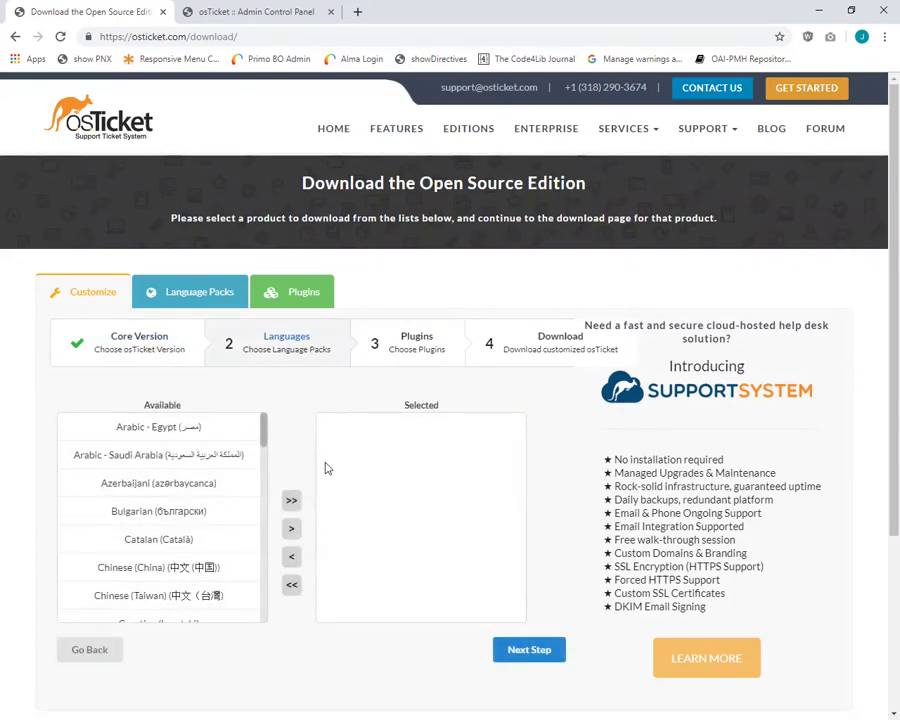
pyautogui.moveTo(264, 436); pyautogui.dragTo(263, 474)
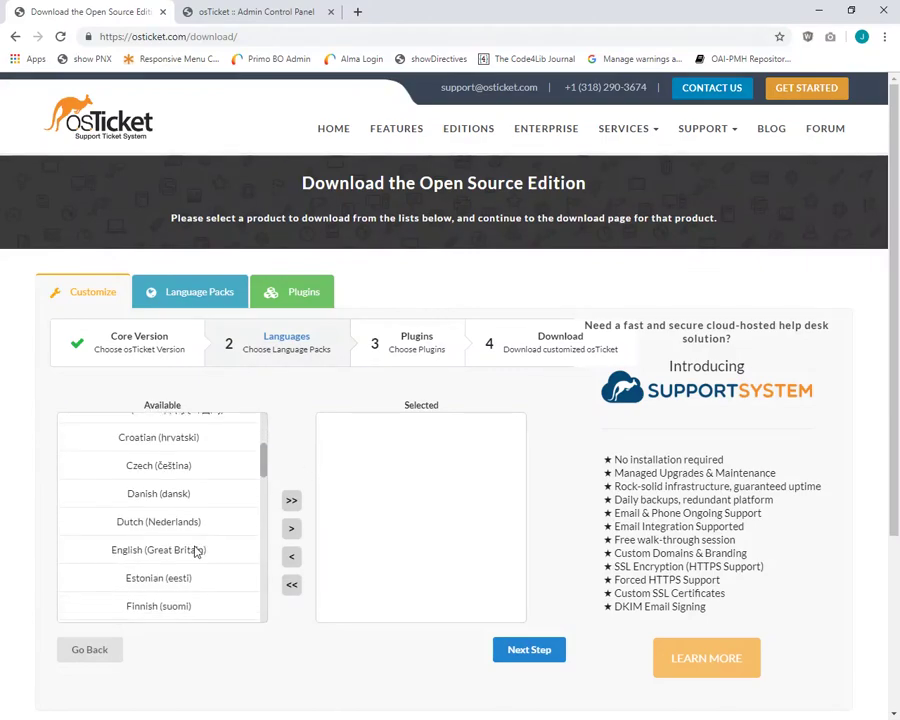
pyautogui.click(197, 549)
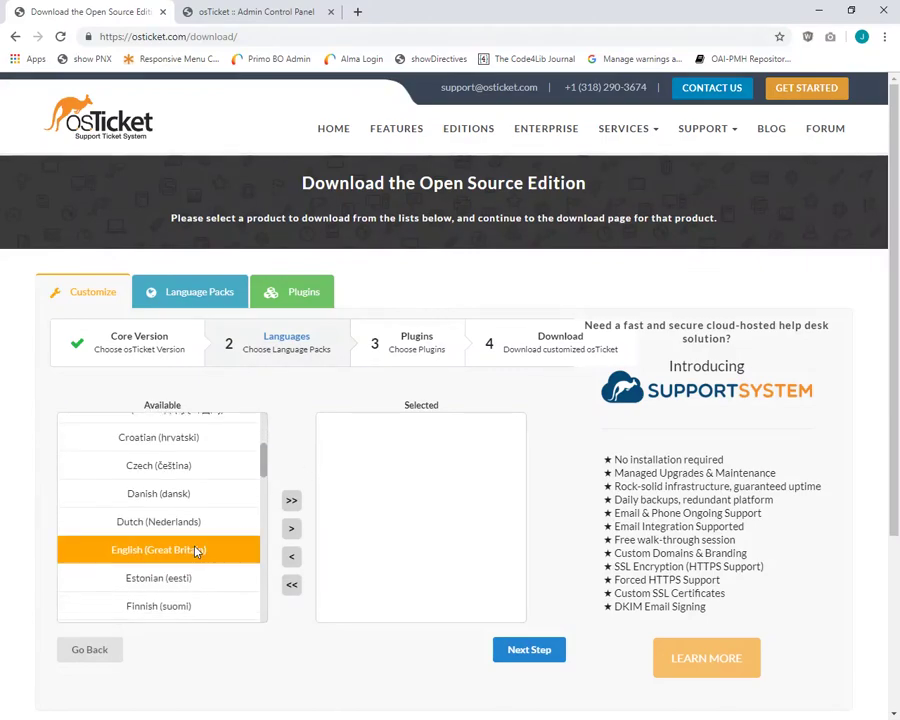
pyautogui.click(288, 532)
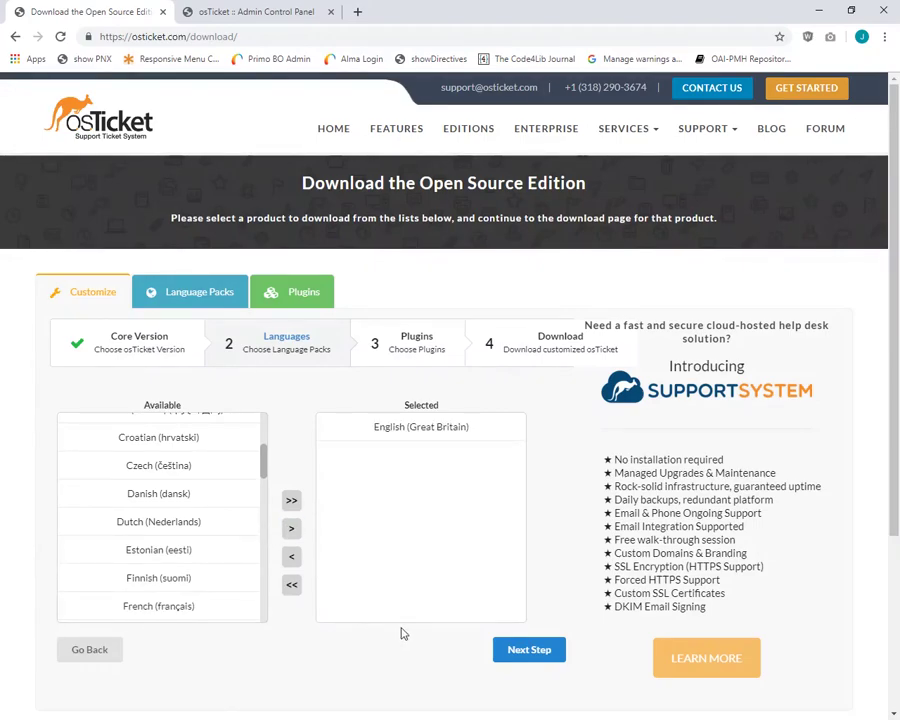
# Skip plugins, decline the mailing list, and download osTicket-v1.12.zip
pyautogui.click(531, 654)
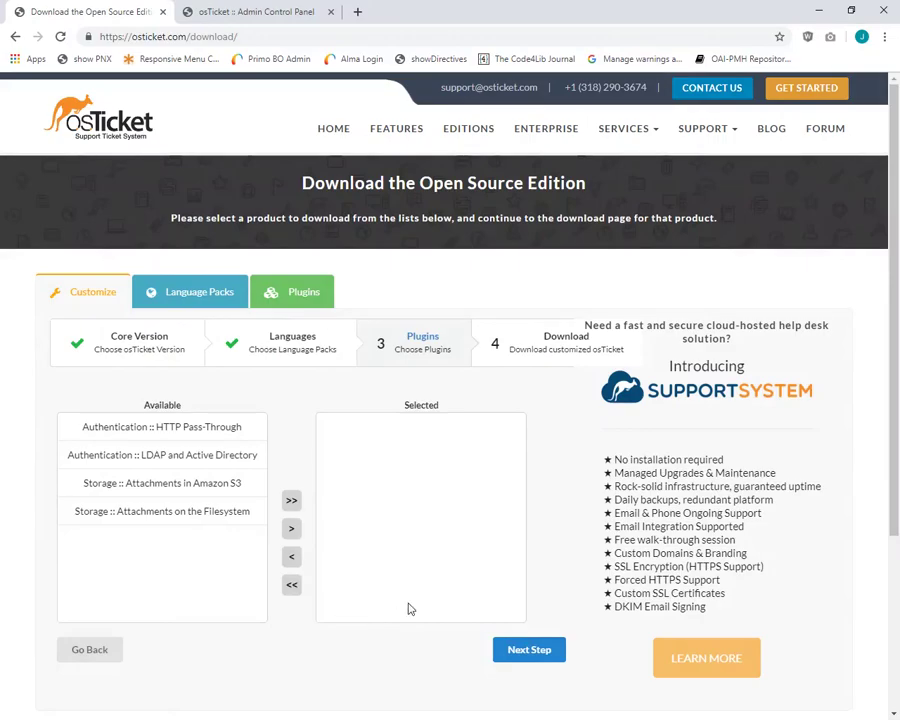
pyautogui.click(529, 651)
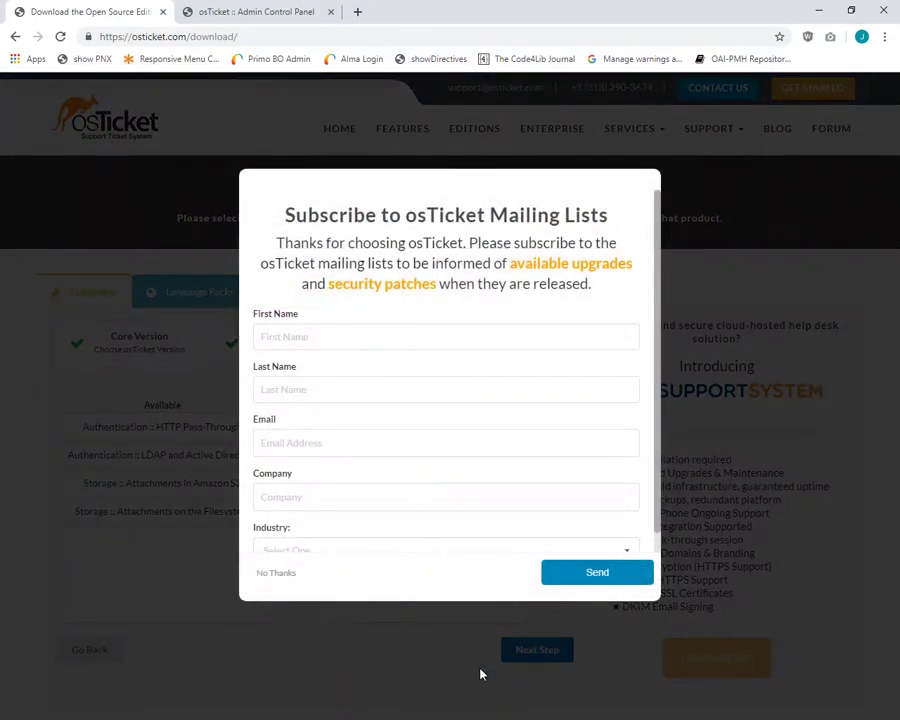
pyautogui.click(274, 578)
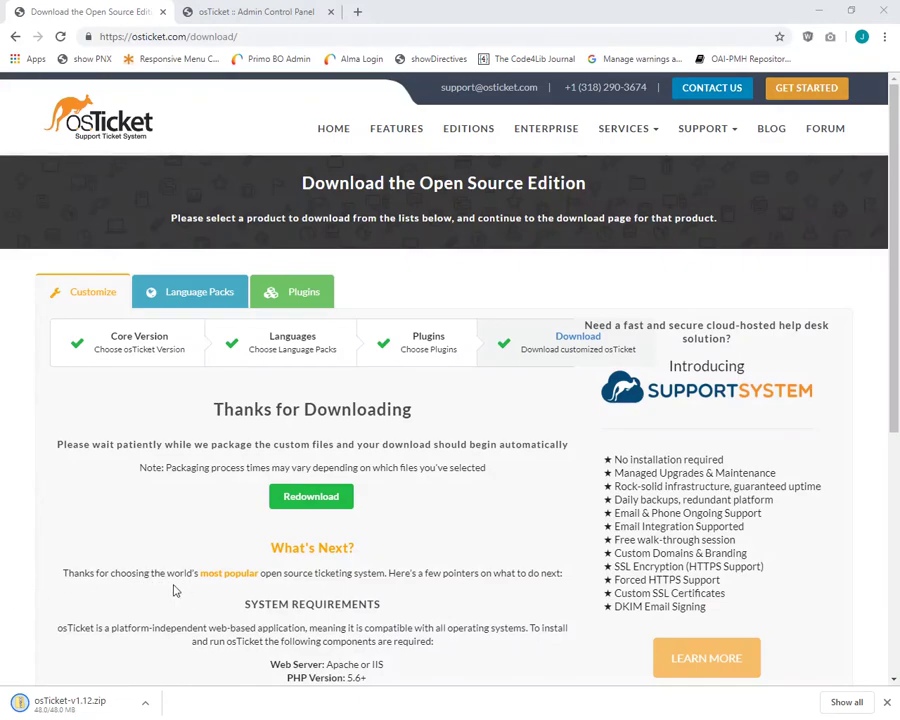
pyautogui.rightClick(309, 506)
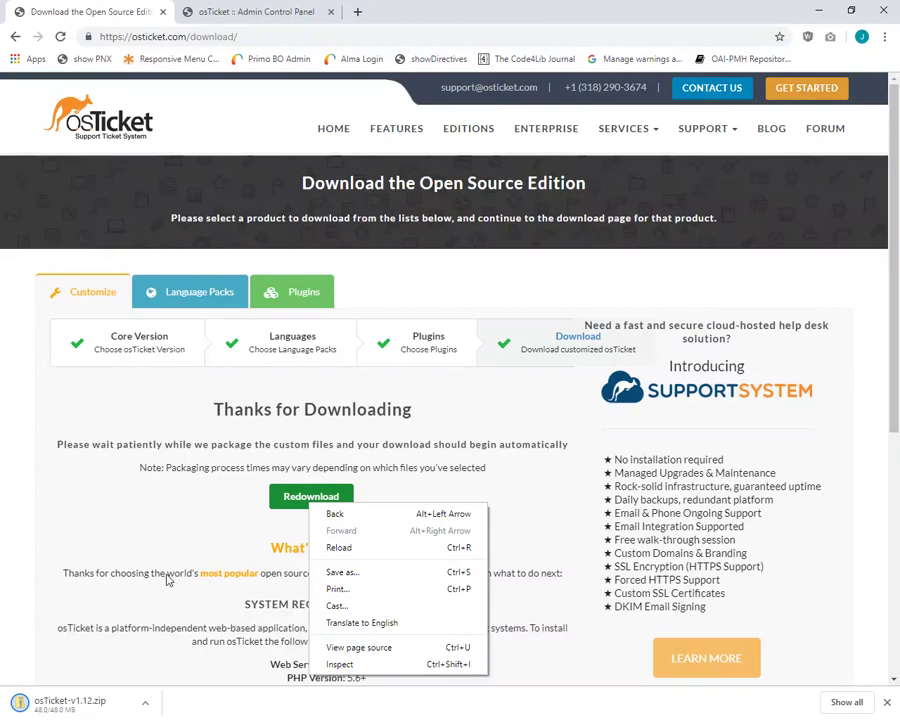
pyautogui.click(111, 713)
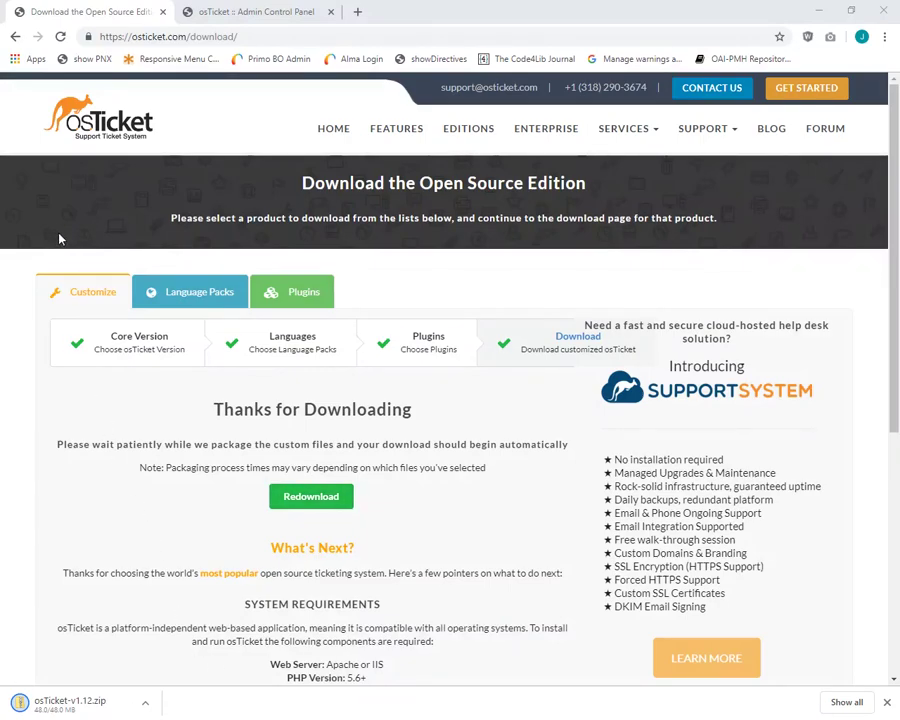
# Return to the Upgrade and Migration guide and scroll to its Uploading Files checklist
pyautogui.click(15, 36)
pyautogui.click(15, 36)
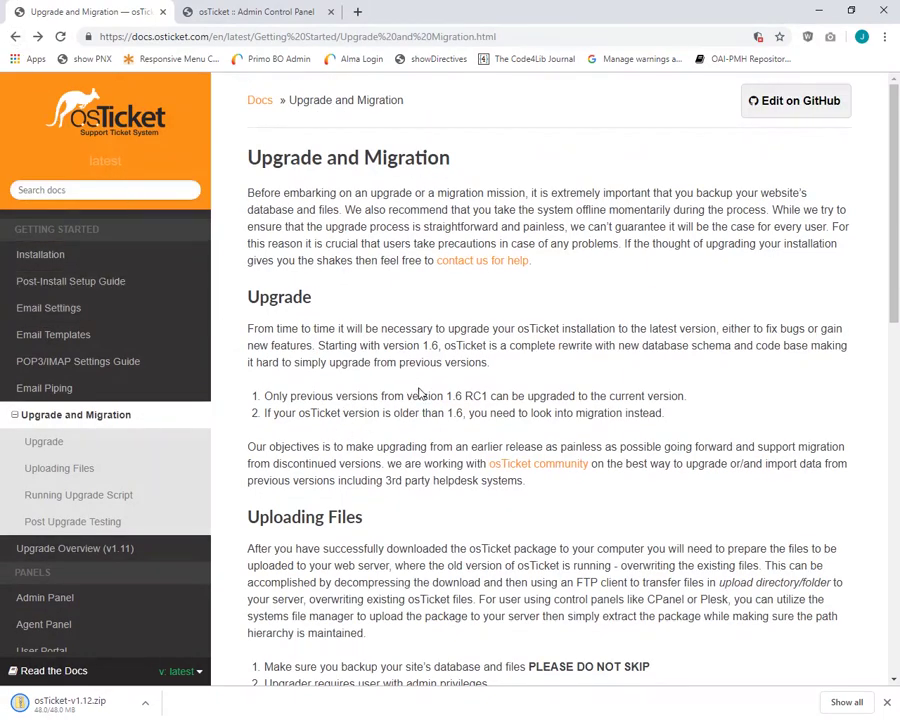
pyautogui.scroll(-3, 420, 393)
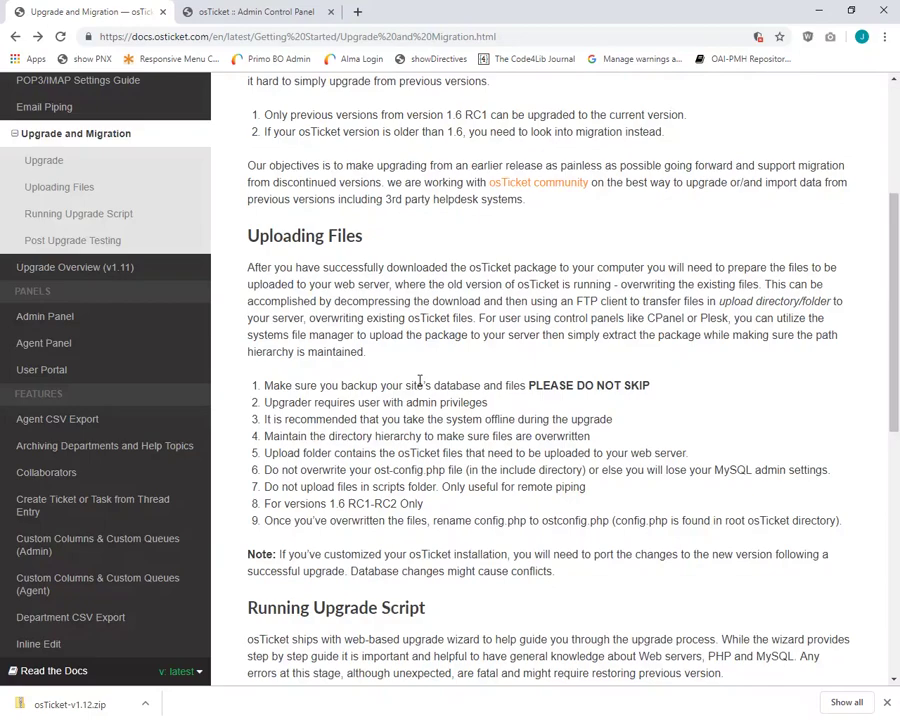
pyautogui.scroll(-1, 420, 381)
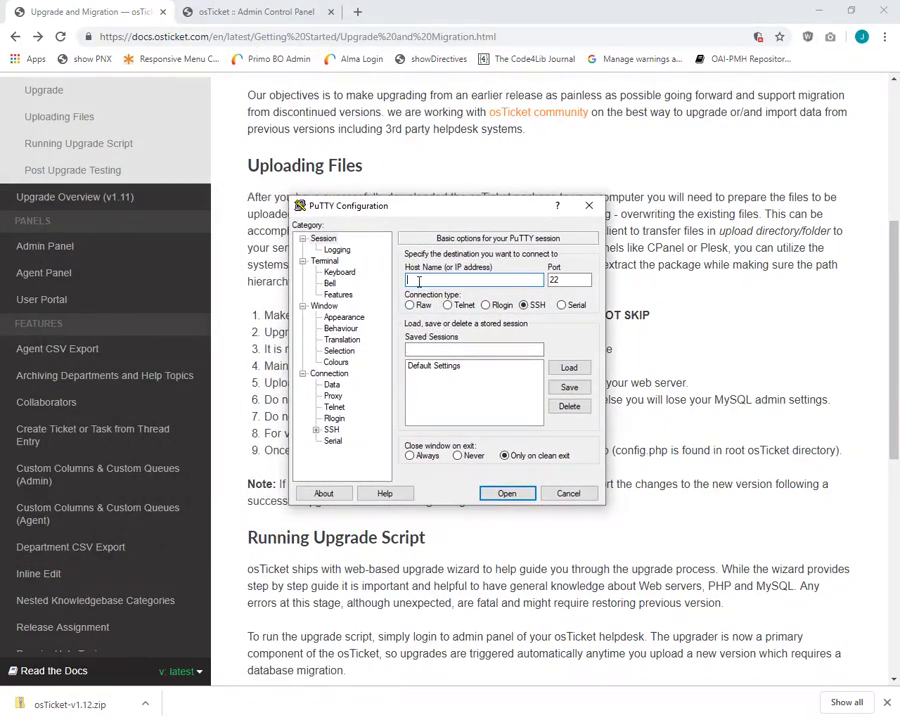
# Connect PuTTY over SSH to 10.3.20.139 and move the terminal window to the top
pyautogui.click(245, 14)
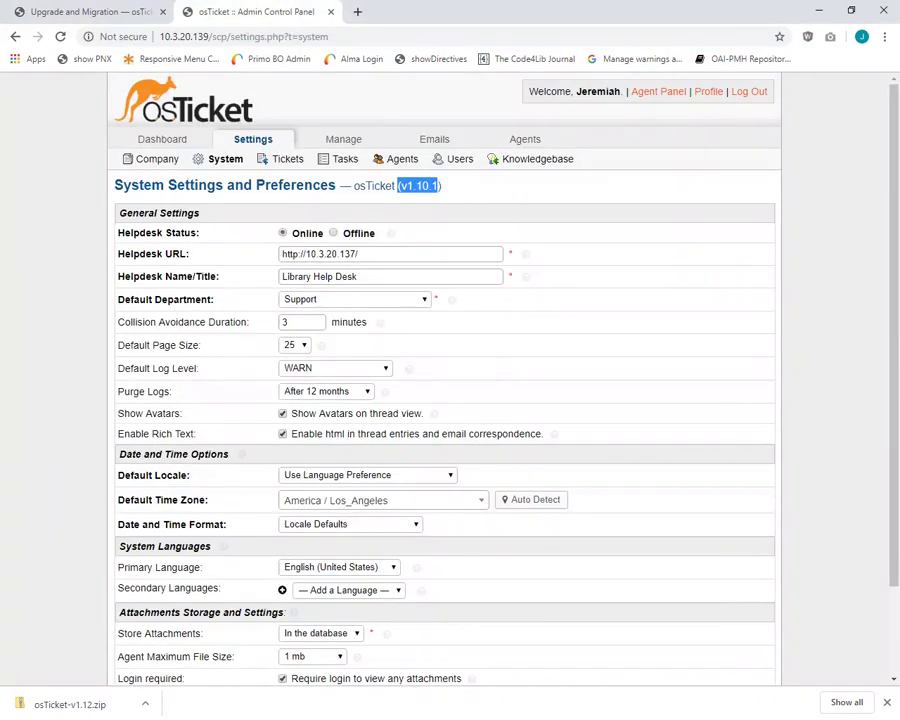
pyautogui.hotkey('alt', 'Tab')
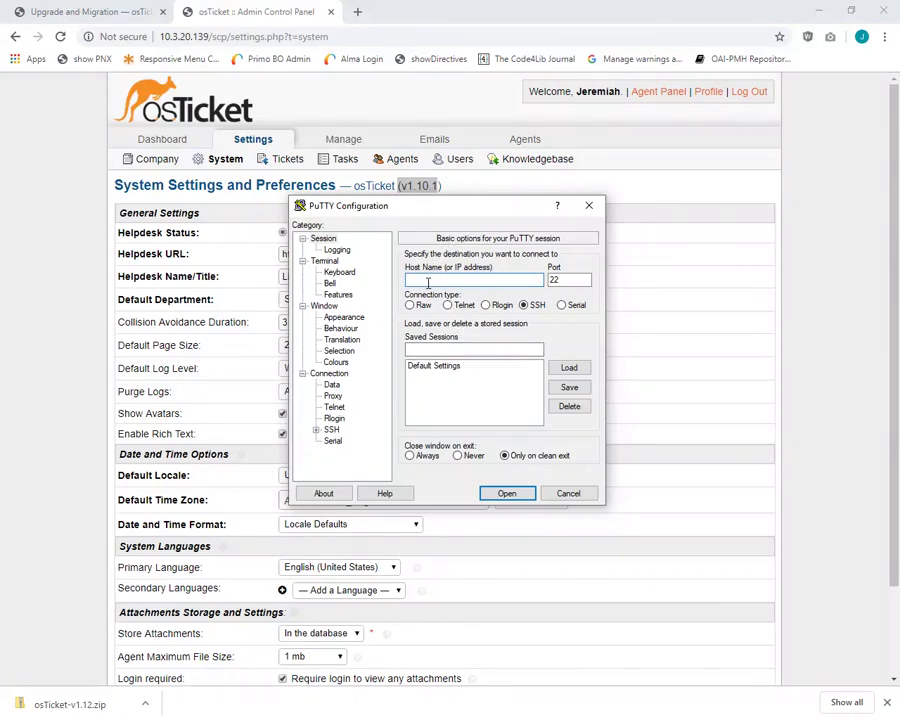
pyautogui.write('10.3.20.139')
pyautogui.press('Return')
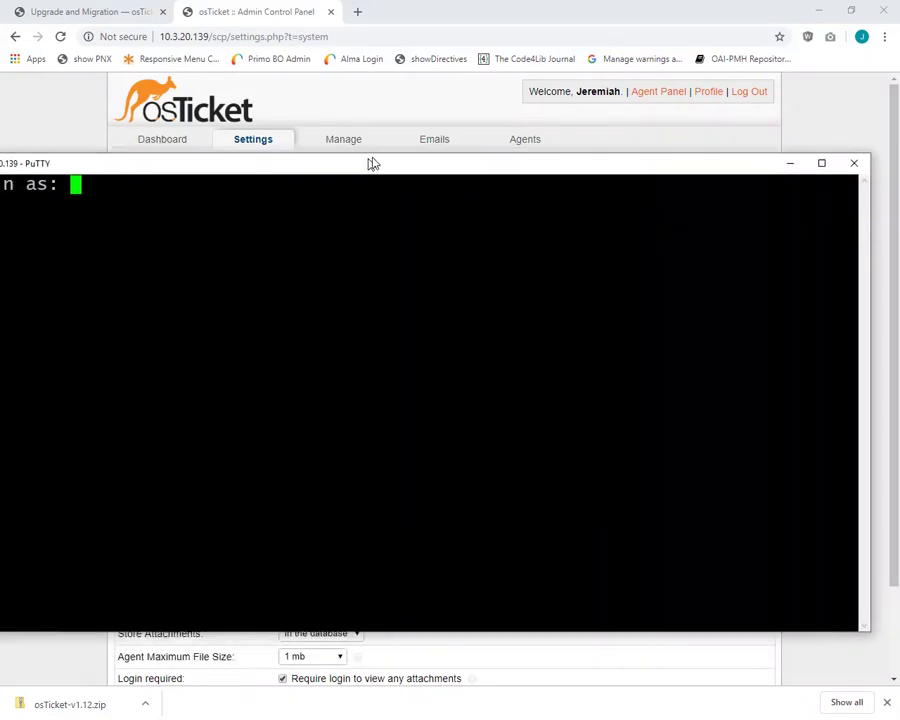
pyautogui.moveTo(370, 160)
pyautogui.mouseDown()
pyautogui.moveTo(426, 98)
pyautogui.moveTo(398, 92)
pyautogui.mouseUp()
# Maximize the terminal, log in with the user account, and check the home directory with pwd
pyautogui.click(851, 94)
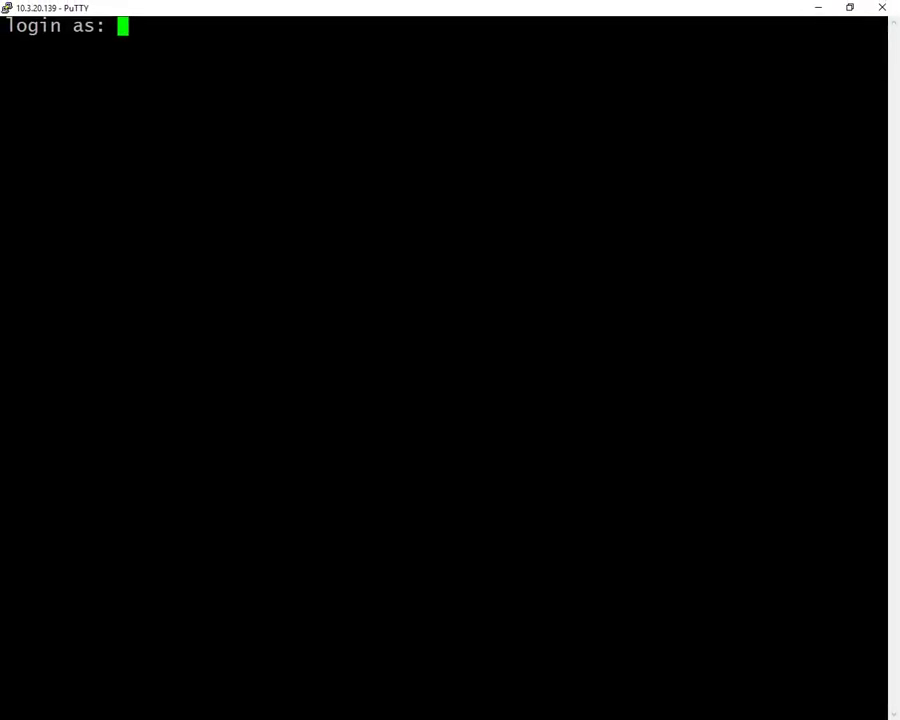
pyautogui.write('jkellogg')
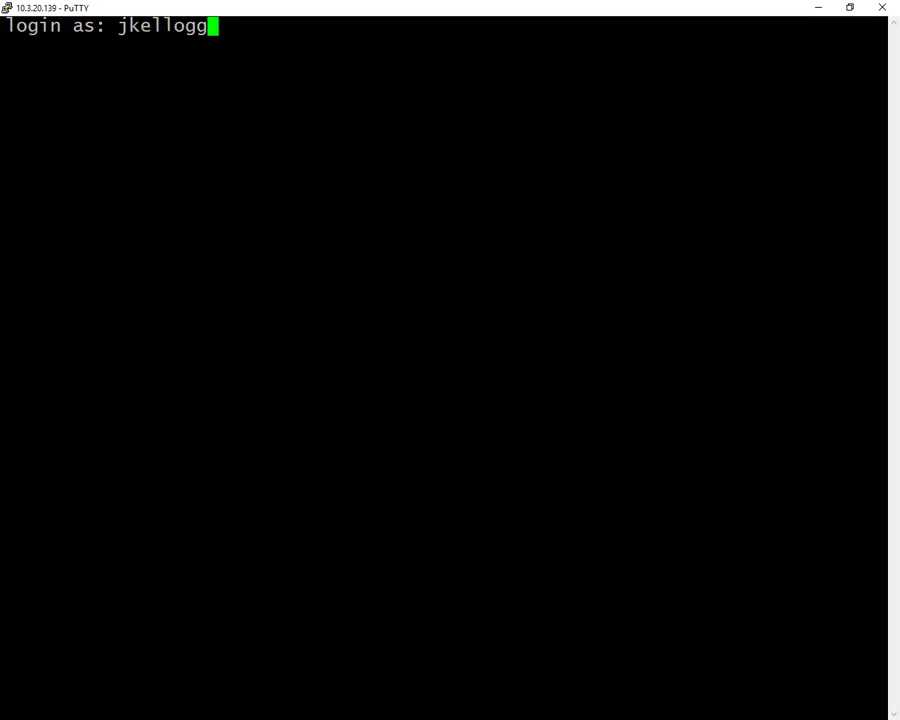
pyautogui.press('Return')
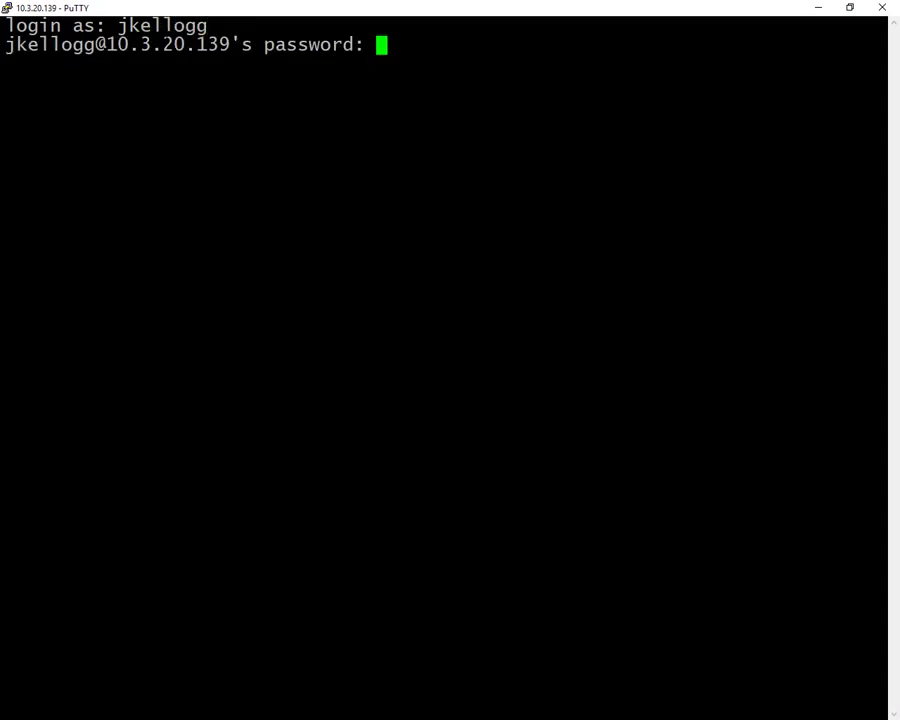
pyautogui.press('Return')
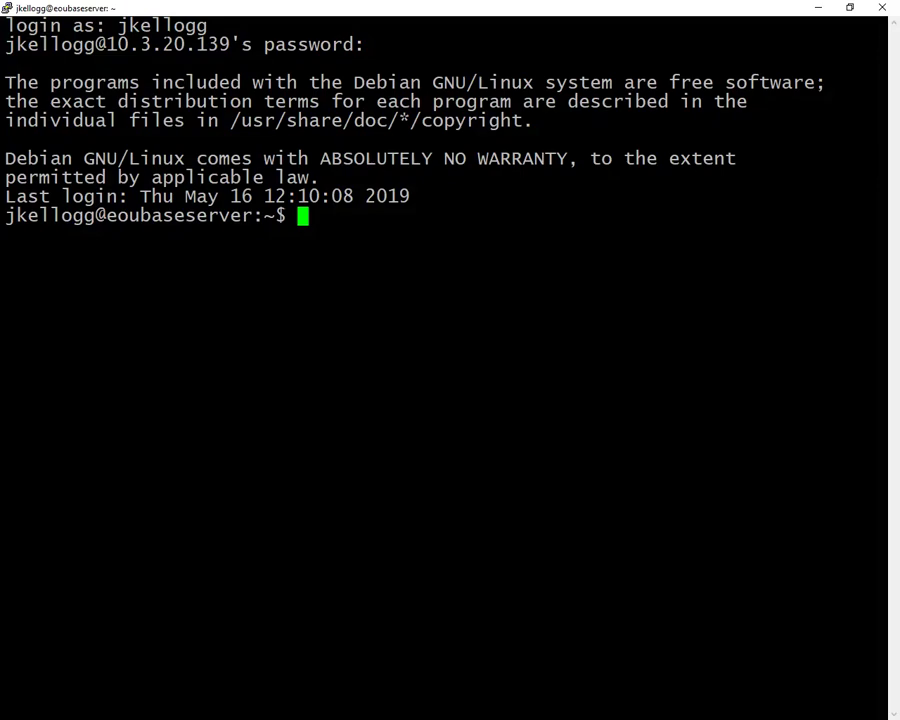
pyautogui.write('pwd')
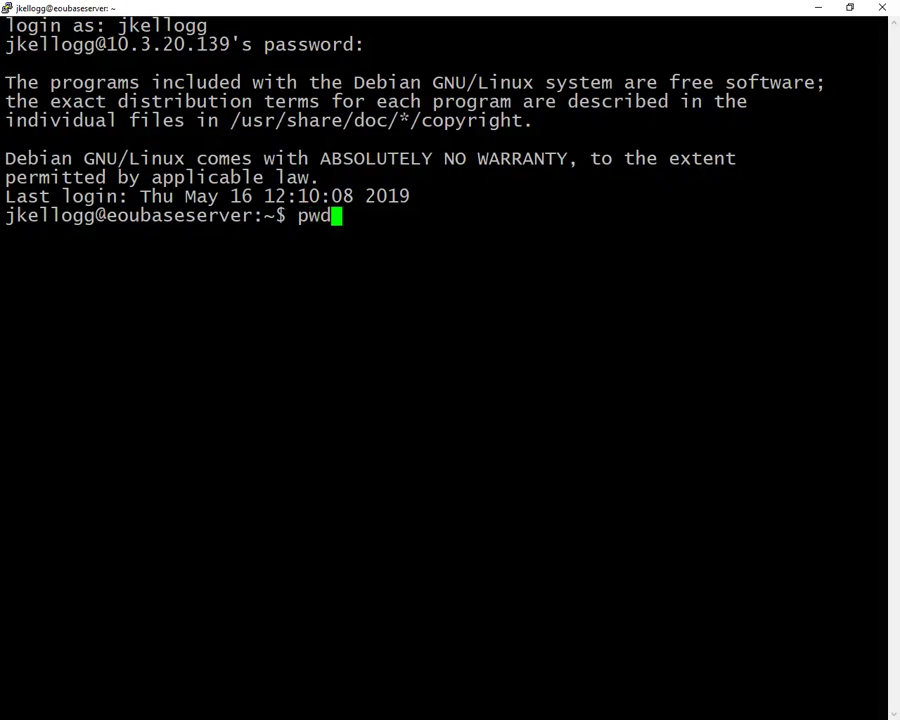
pyautogui.press('Return')
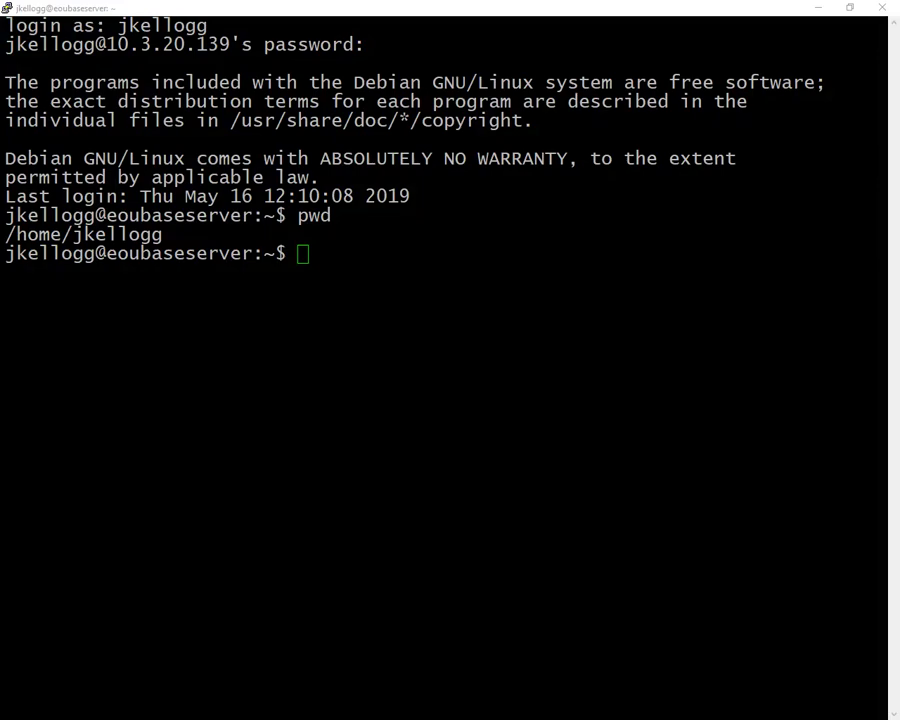
# Start the MySQL client as root with mysql -u root -p
pyautogui.hotkey('alt', 'Tab')
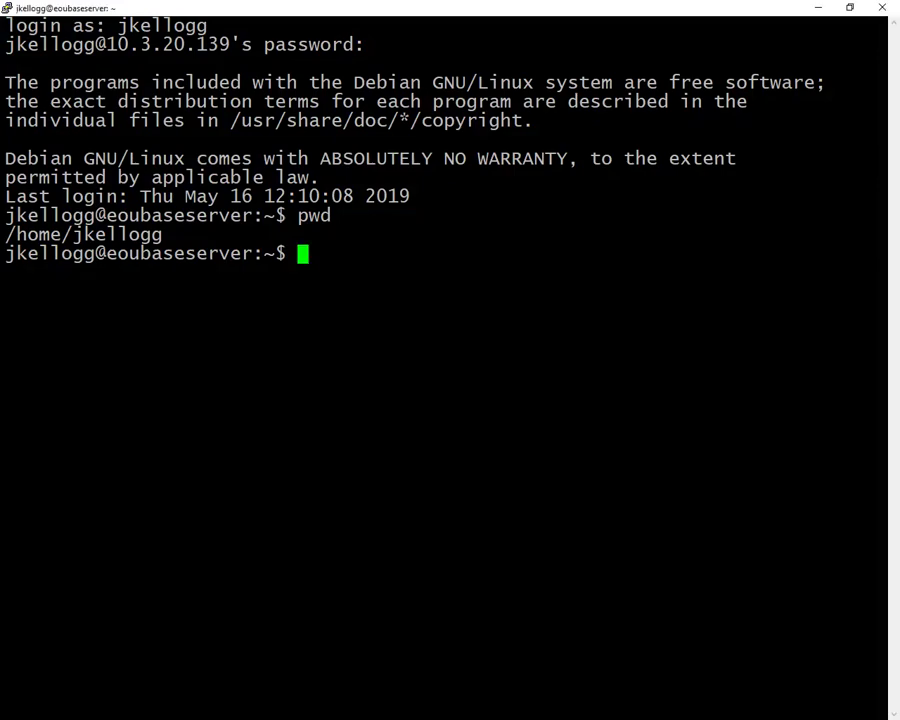
pyautogui.write('mysql ')
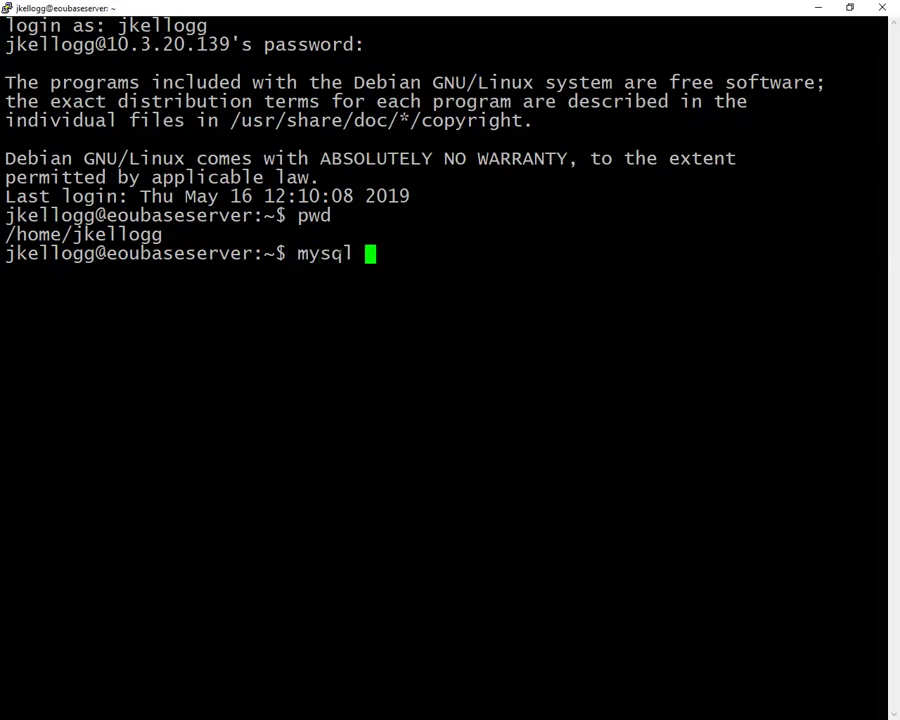
pyautogui.write('-u ')
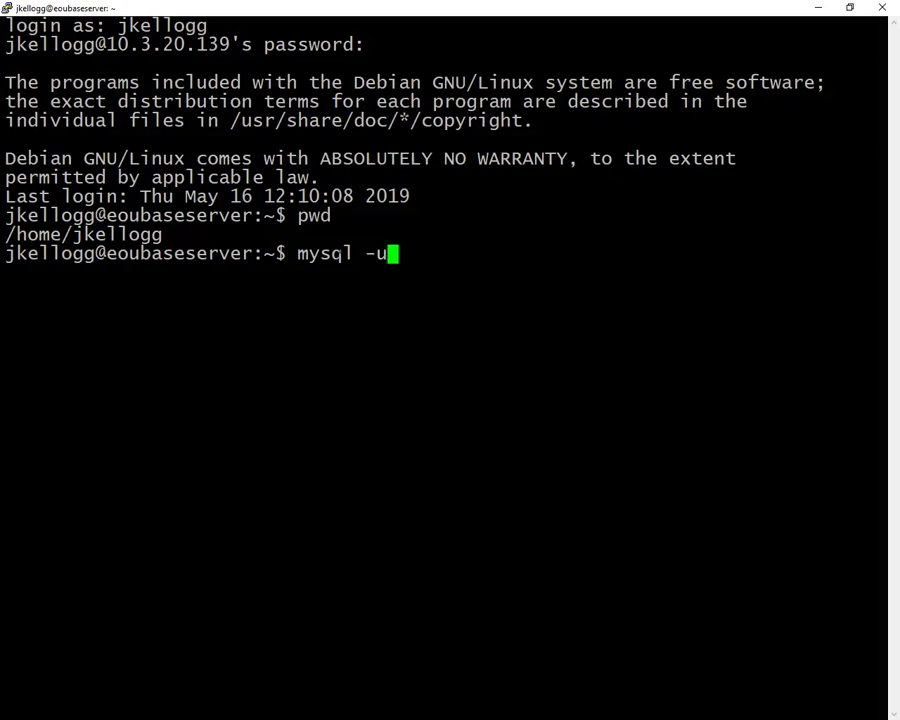
pyautogui.write('ro')
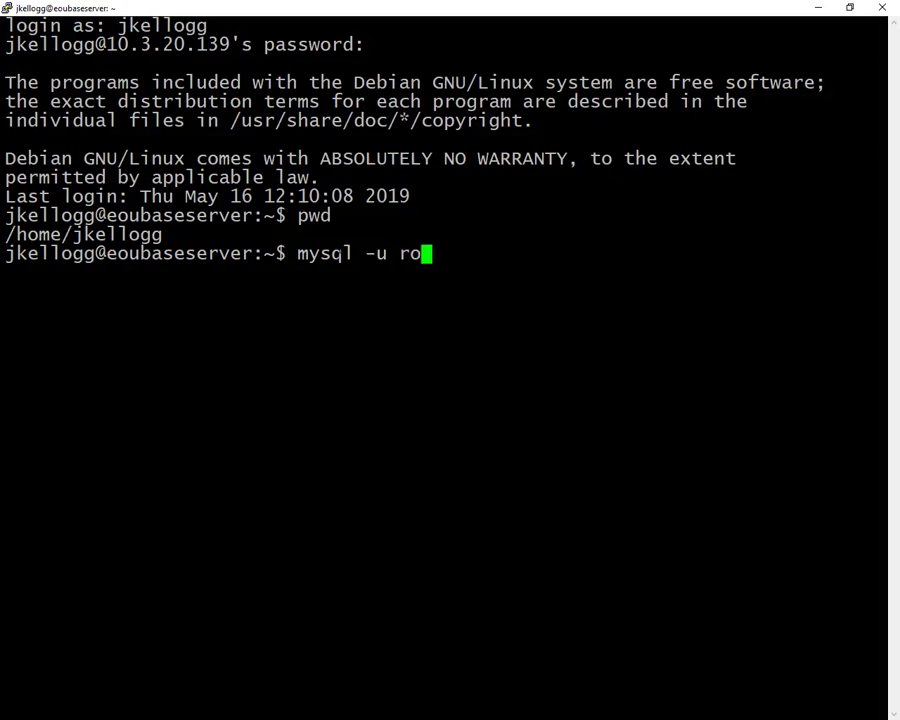
pyautogui.write('ot -p')
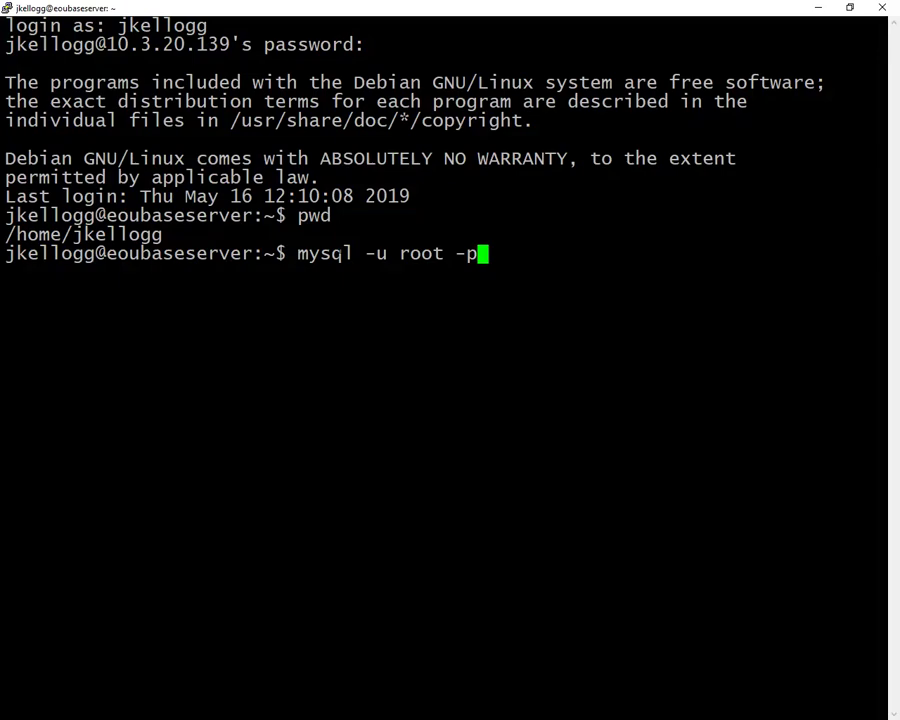
pyautogui.press('Return')
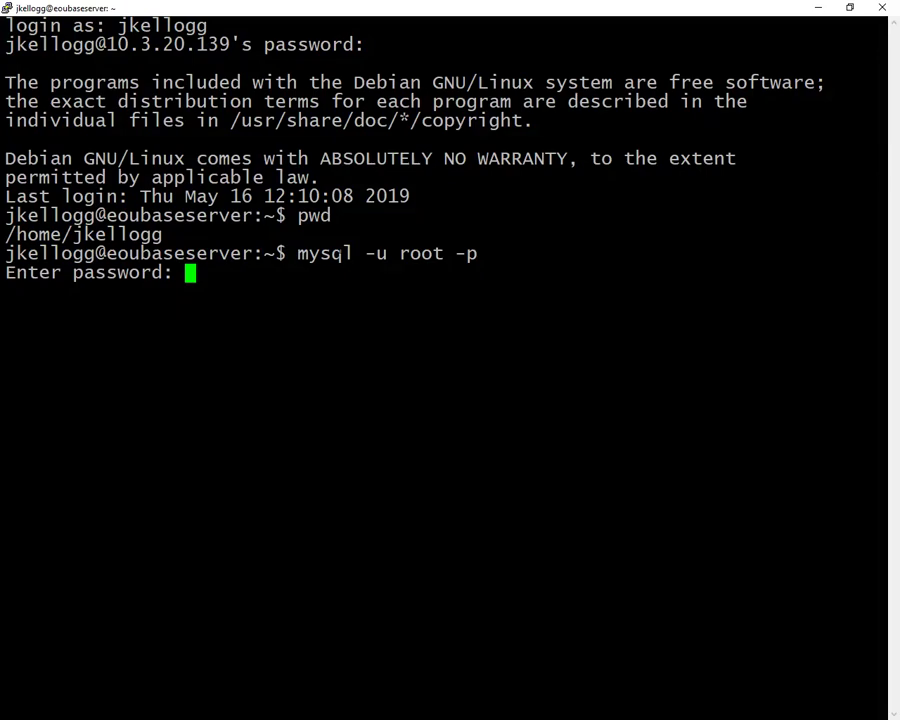
# Enter the MySQL password and run show databases; to see osticket among four databases
pyautogui.press('Return')
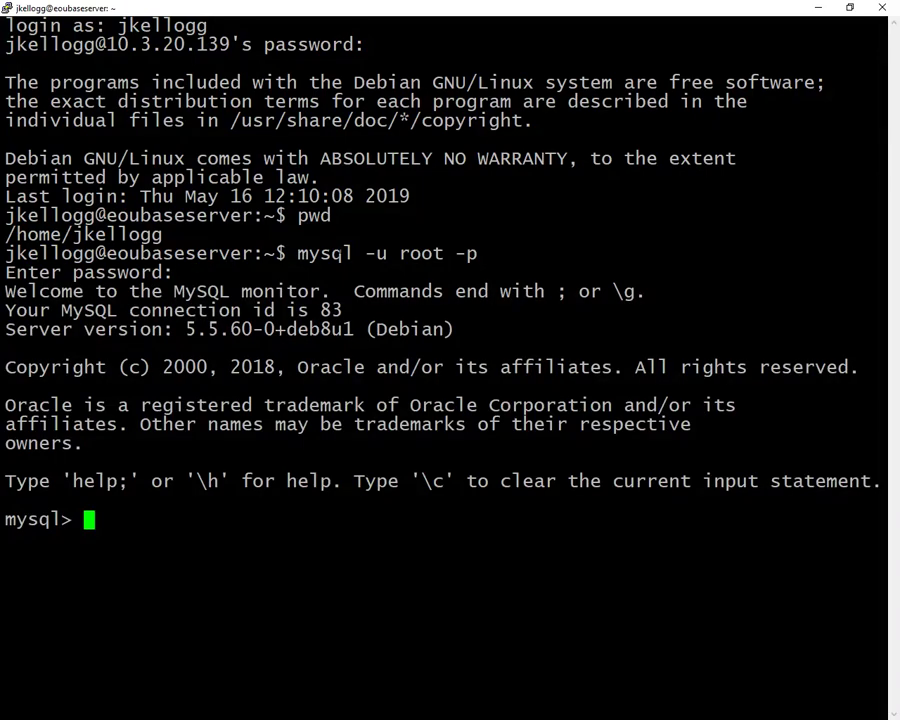
pyautogui.write('show data')
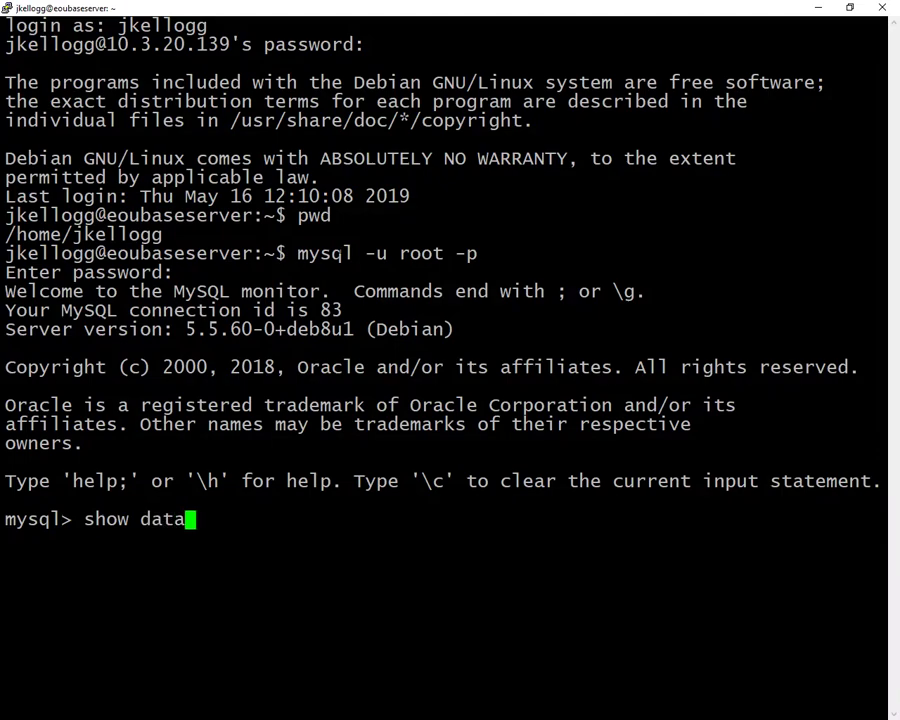
pyautogui.write('bases')
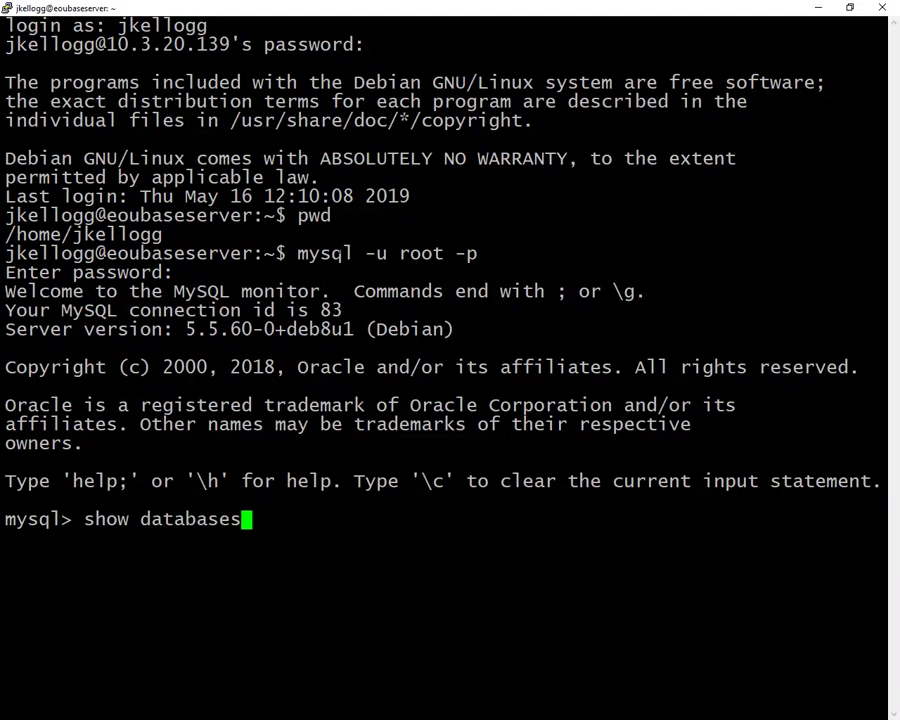
pyautogui.write(';')
pyautogui.press('Return')
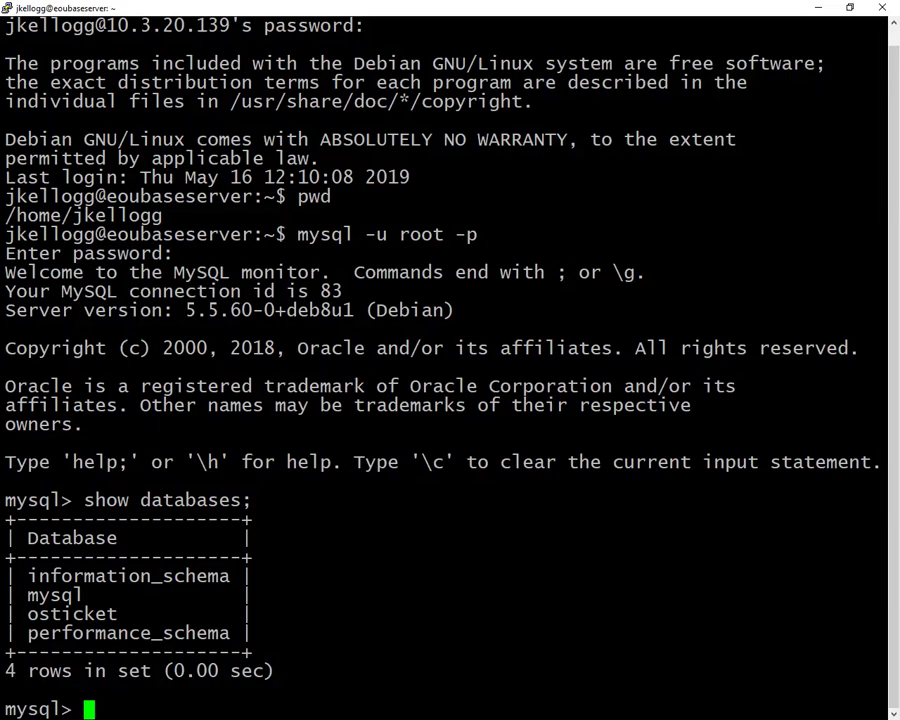
# Exit the MySQL monitor and clear the terminal
pyautogui.write('exit')
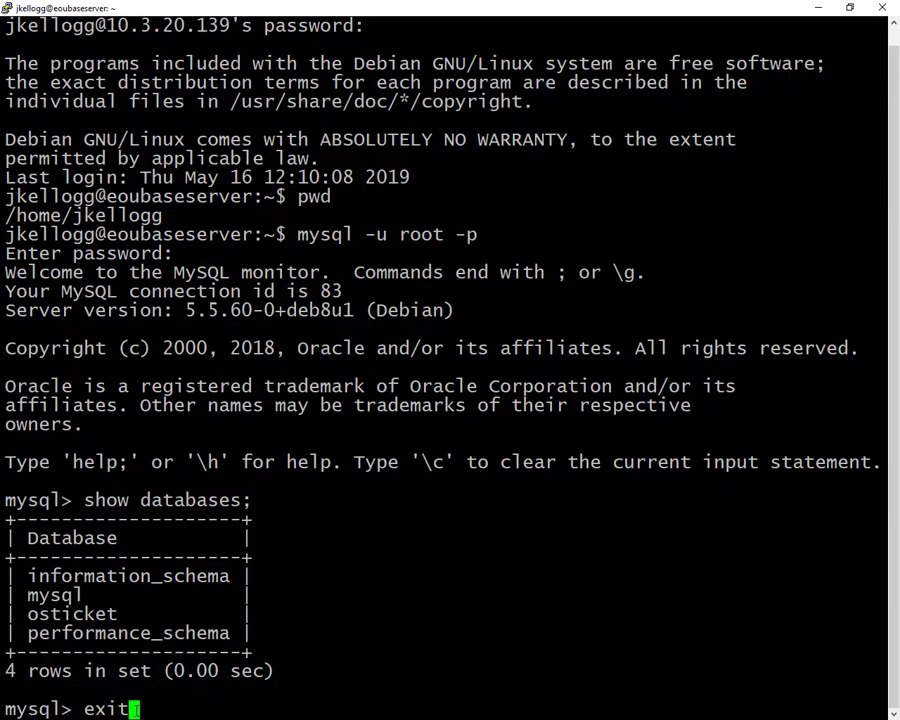
pyautogui.press('Return')
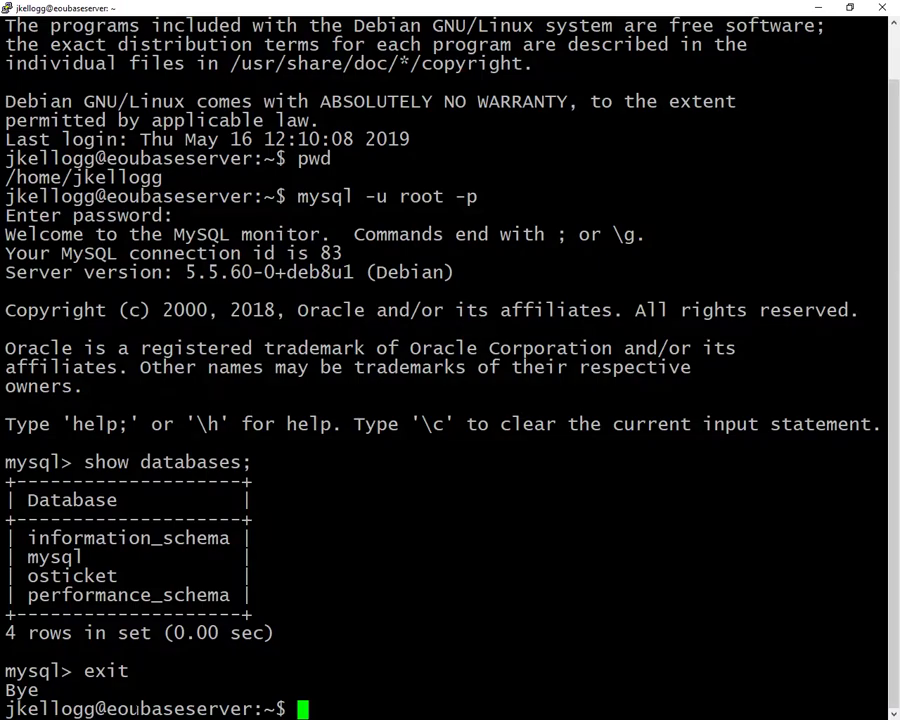
pyautogui.write('clear')
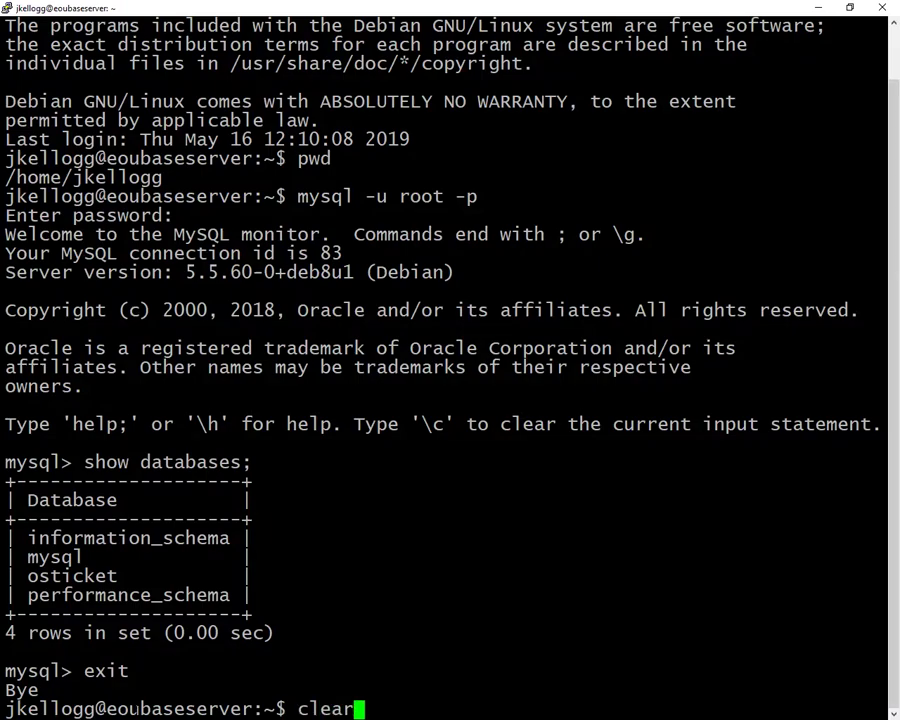
pyautogui.press('Return')
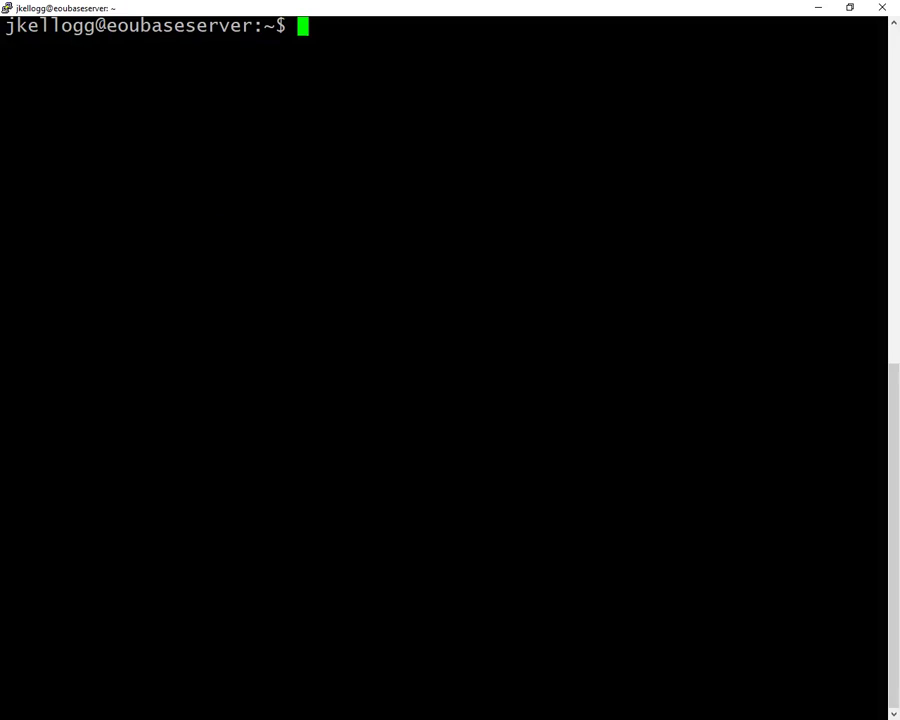
# Run mysqldump osticket > osticket.sql, which is denied access
pyautogui.write('mysql')
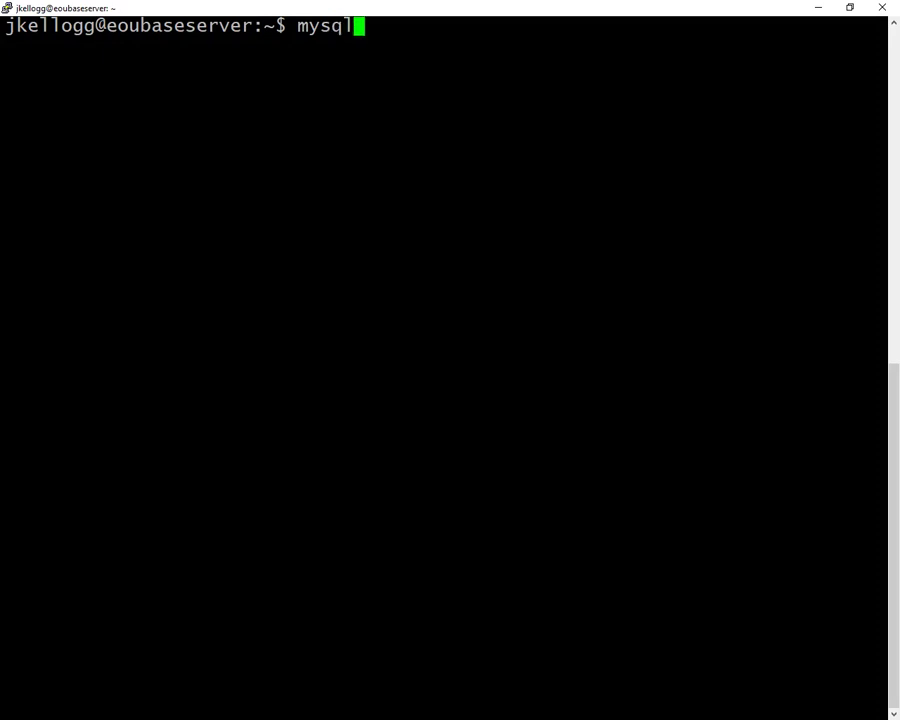
pyautogui.write('dump osticket')
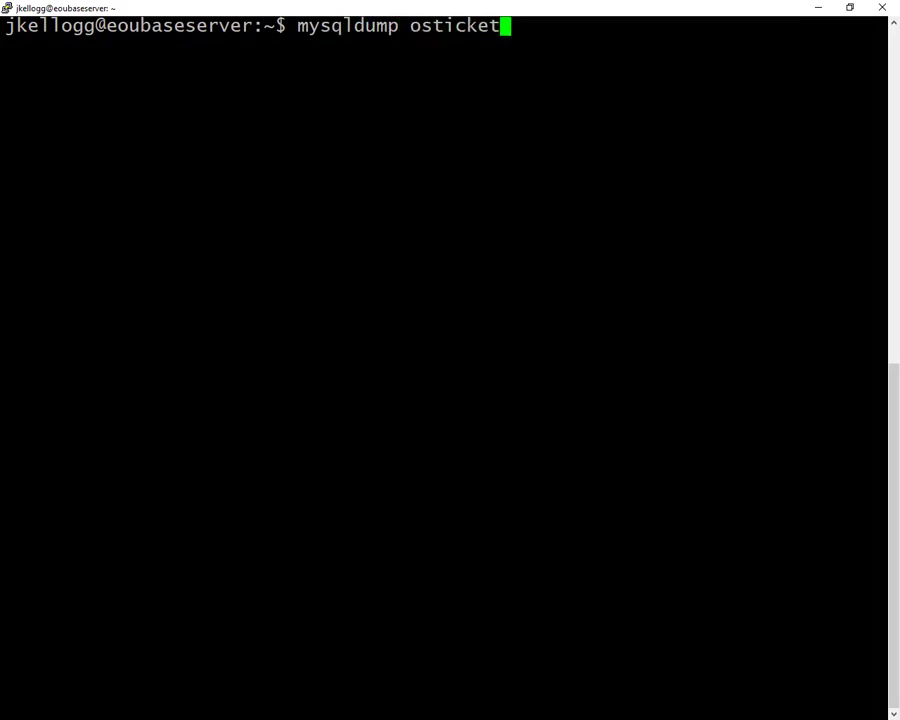
pyautogui.write(' > data')
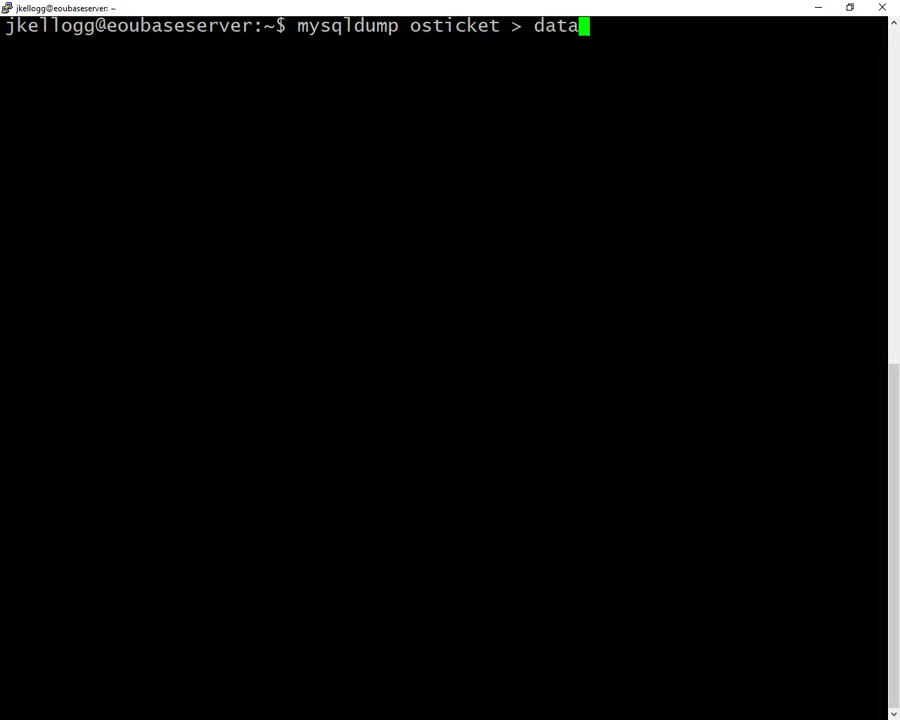
pyautogui.write('base')
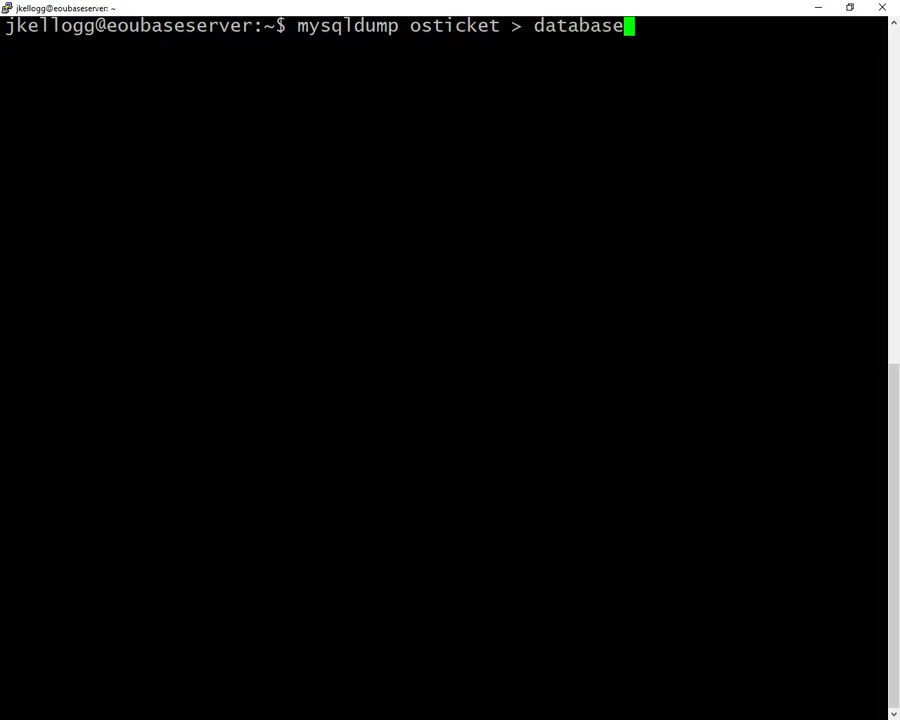
pyautogui.press('BackSpace')
pyautogui.press('BackSpace')
pyautogui.press('BackSpace')
pyautogui.press('BackSpace')
pyautogui.press('BackSpace')
pyautogui.press('BackSpace')
pyautogui.press('BackSpace')
pyautogui.press('BackSpace')
pyautogui.write('osticke')
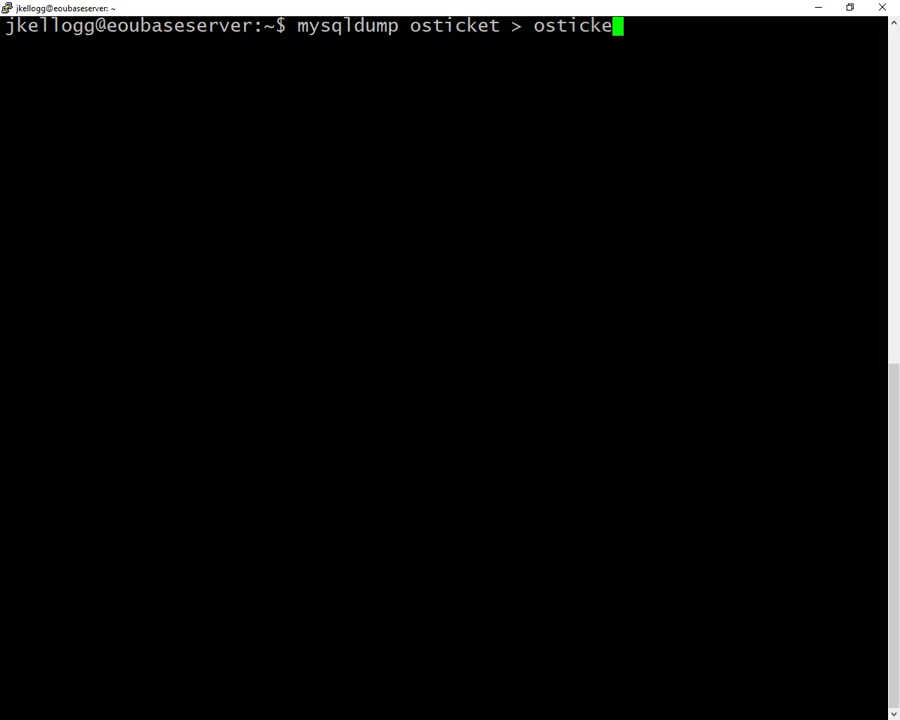
pyautogui.write('t')
pyautogui.write('.s')
pyautogui.write('q')
pyautogui.press('BackSpace')
pyautogui.write('sql')
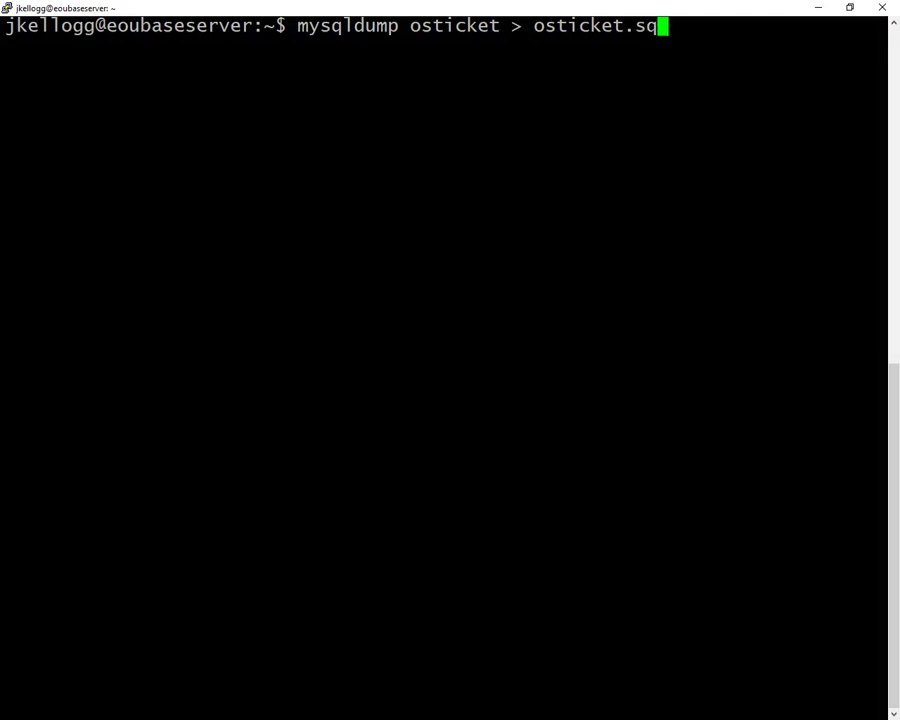
pyautogui.press('Return')
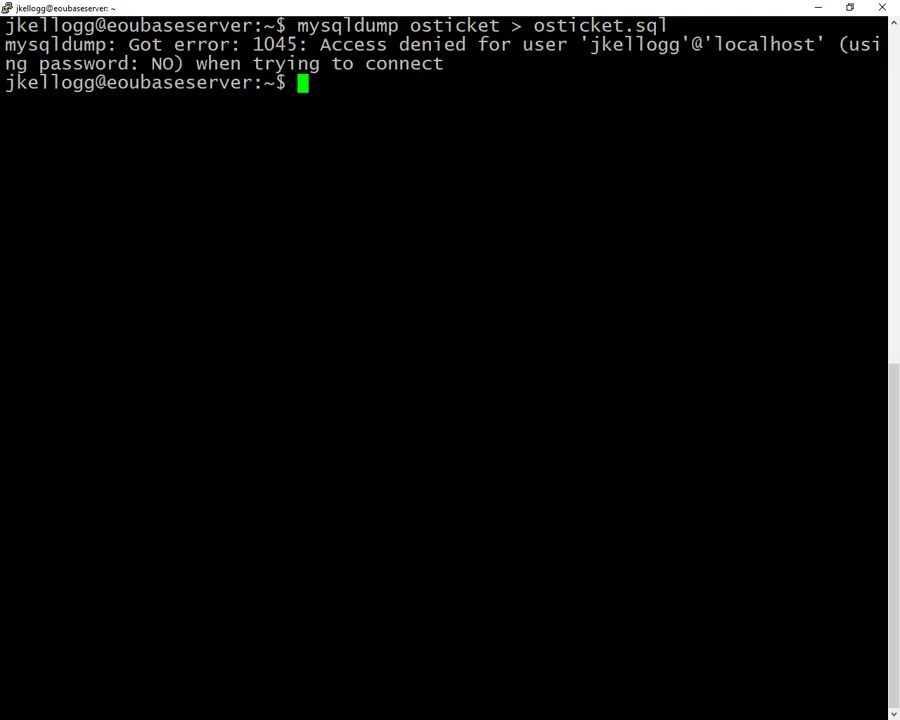
# Rerun the dump as sudo mysqldump osticket > osticket.sql and enter the sudo password
pyautogui.press('Up')
pyautogui.press('Left')
pyautogui.press('Left')
pyautogui.press('Left')
pyautogui.press('Left')
pyautogui.press('Left')
pyautogui.press('Left')
pyautogui.press('Left')
pyautogui.press('Left')
pyautogui.press('Left')
pyautogui.press('Left')
pyautogui.press('Left')
pyautogui.press('Left')
pyautogui.press('Left')
pyautogui.press('Left')
pyautogui.press('Left')
pyautogui.press('Left')
pyautogui.press('Left')
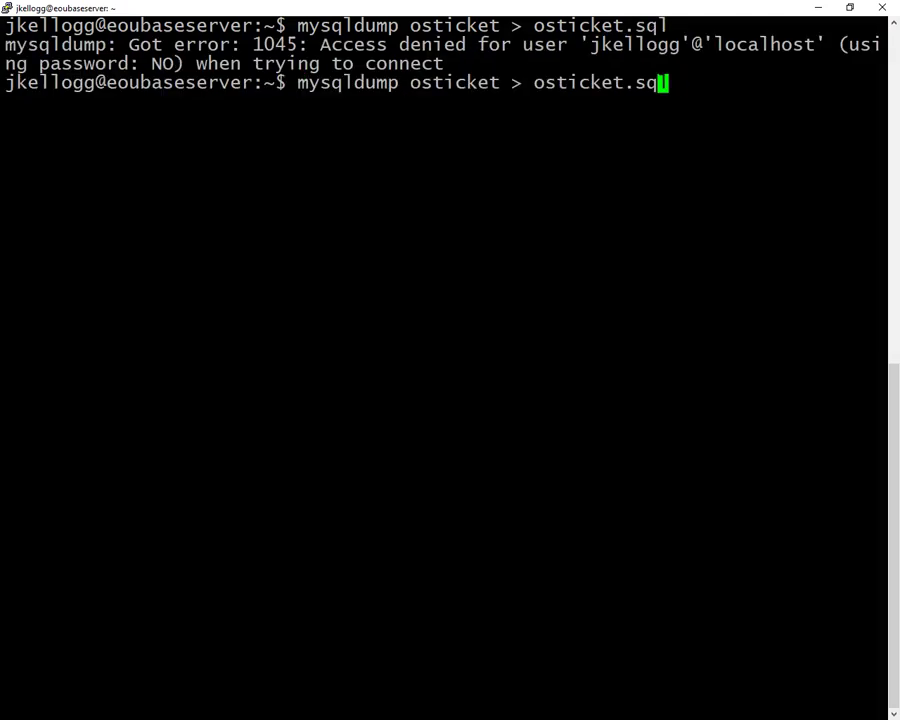
pyautogui.press('Left')
pyautogui.press('Left')
pyautogui.press('Left')
pyautogui.press('Left')
pyautogui.press('Left')
pyautogui.press('Left')
pyautogui.press('Left')
pyautogui.press('Left')
pyautogui.press('Left')
pyautogui.press('Left')
pyautogui.press('Left')
pyautogui.press('Left')
pyautogui.press('Left')
pyautogui.press('Left')
pyautogui.press('Left')
pyautogui.press('Left')
pyautogui.write('sudo')
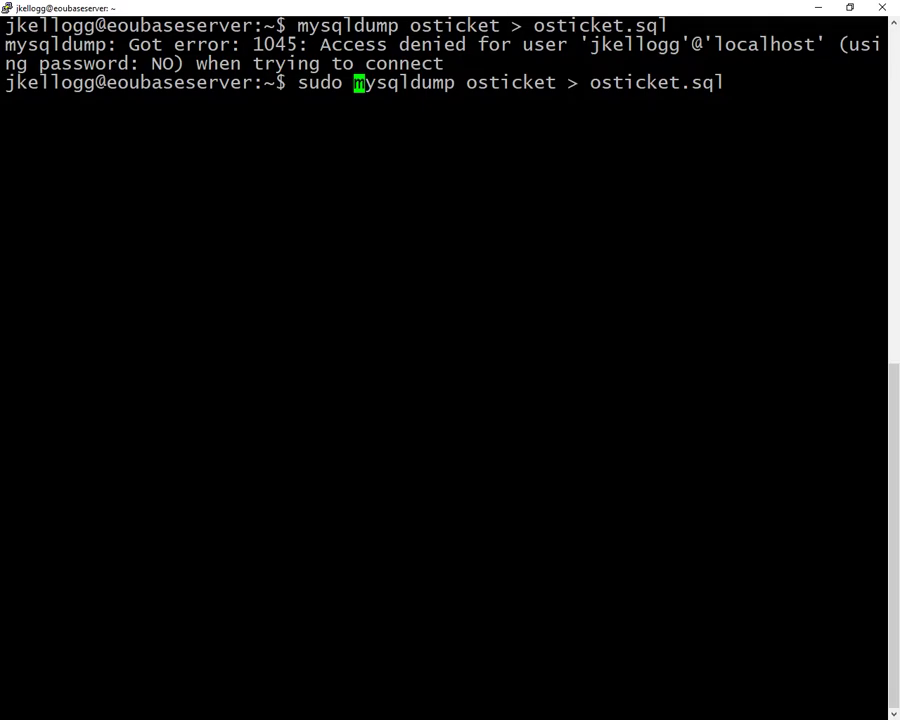
pyautogui.press('Return')
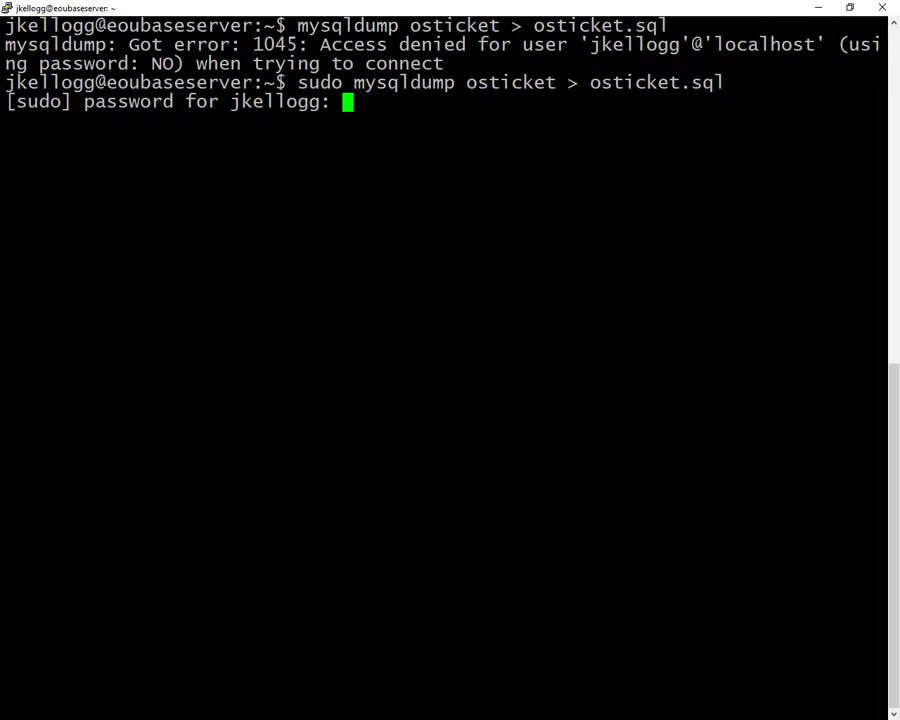
pyautogui.press('Return')
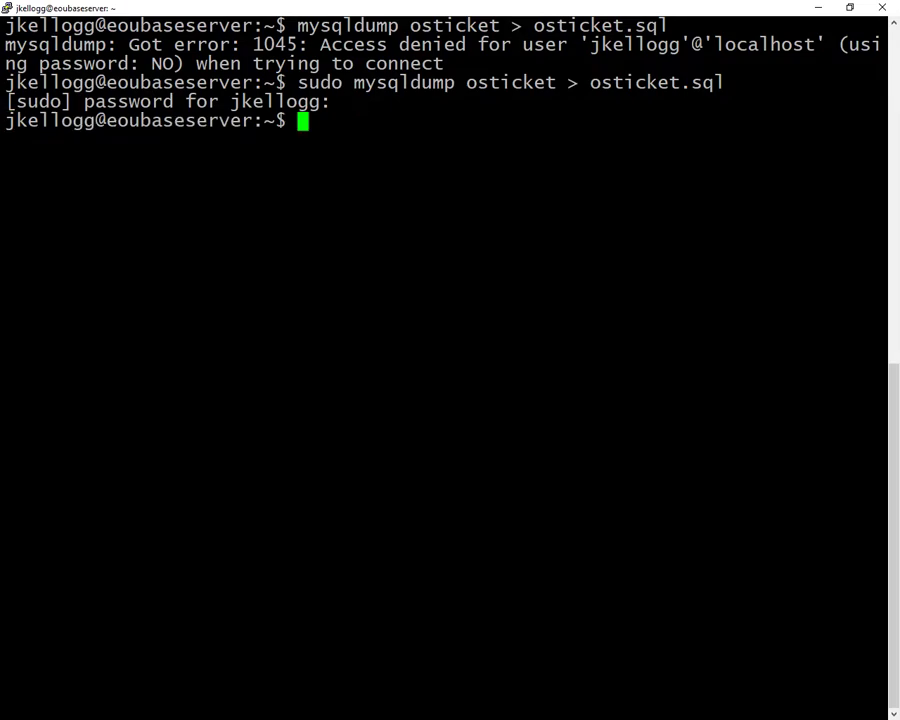
# Confirm osticket.sql (3487525 bytes) with ls -la, then type mkdir osticketBackup-2019-05-16
pyautogui.write('ls -la')
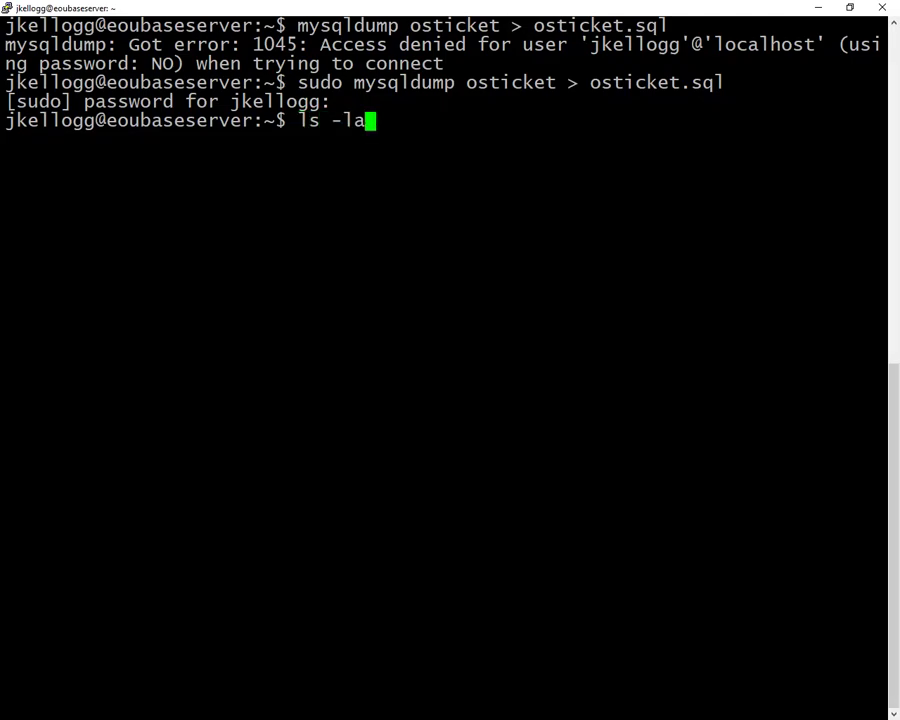
pyautogui.press('Return')
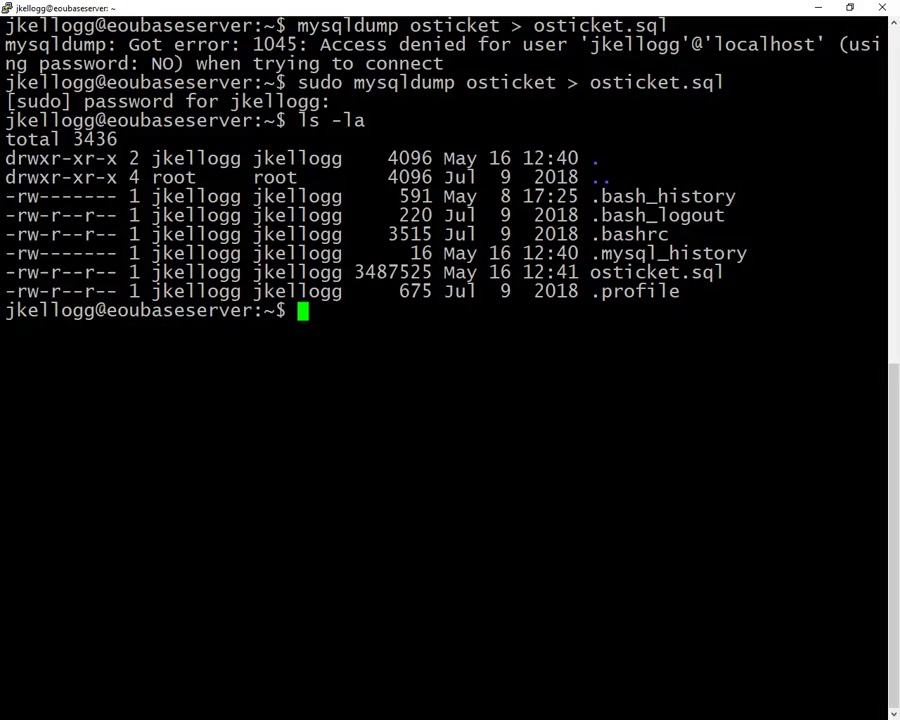
pyautogui.write('mkdir')
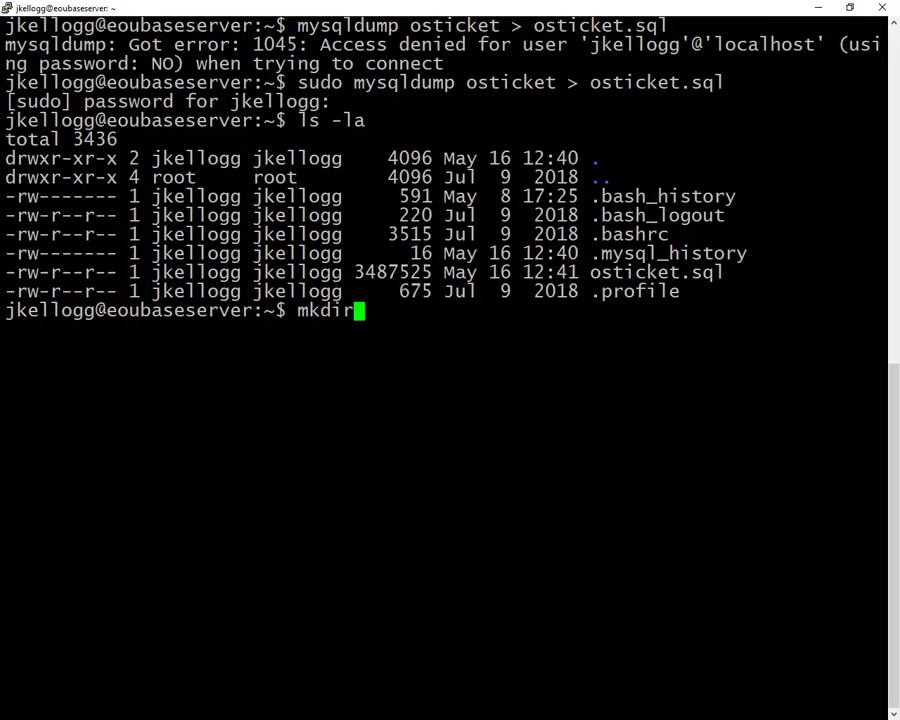
pyautogui.write(' osticke')
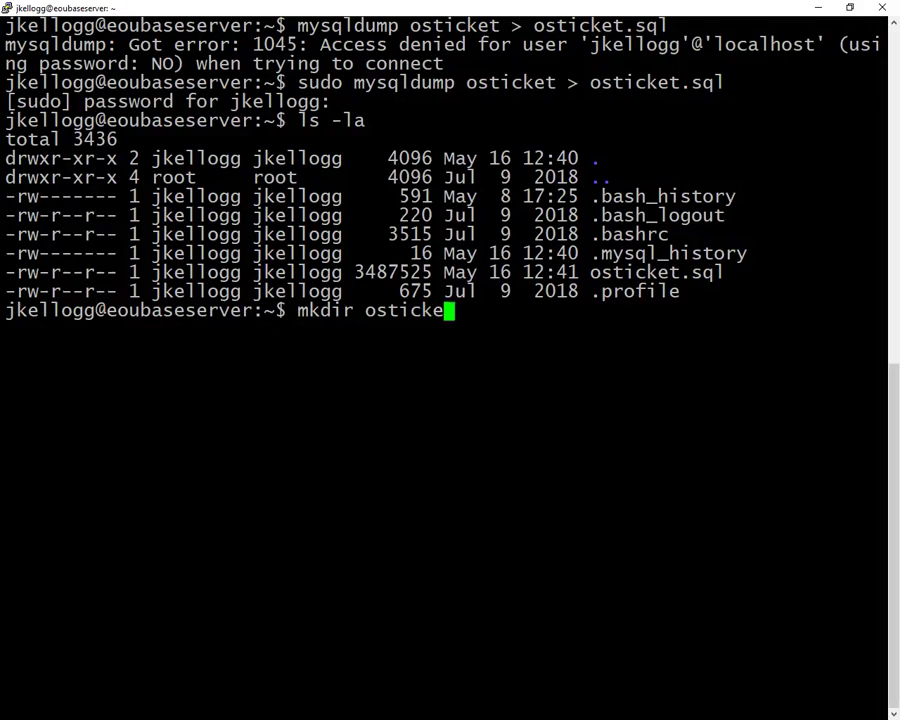
pyautogui.write('tBackup')
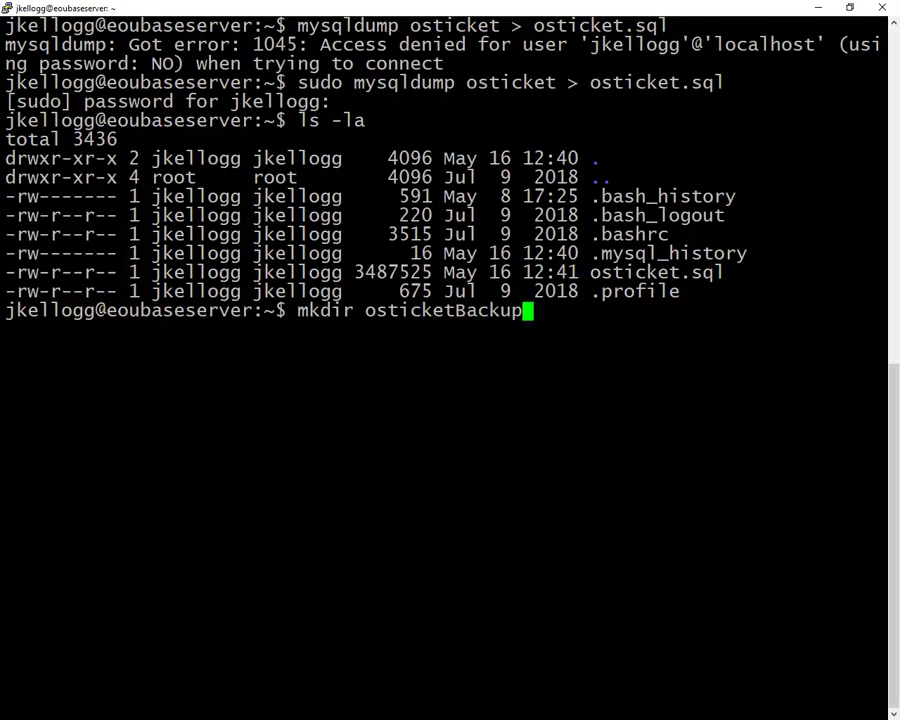
pyautogui.write('-2019-')
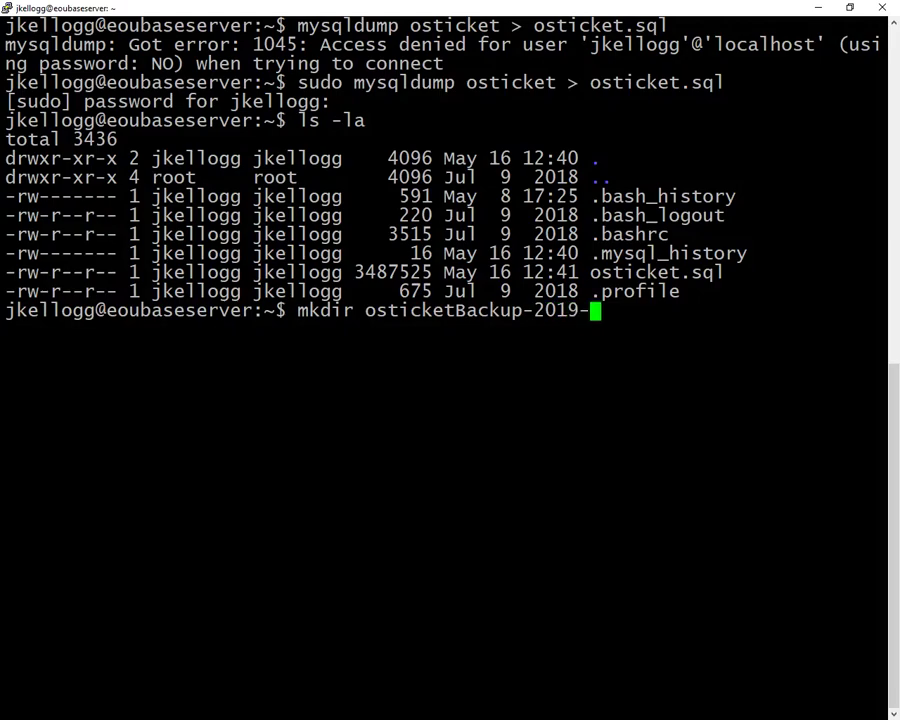
pyautogui.write('05-1')
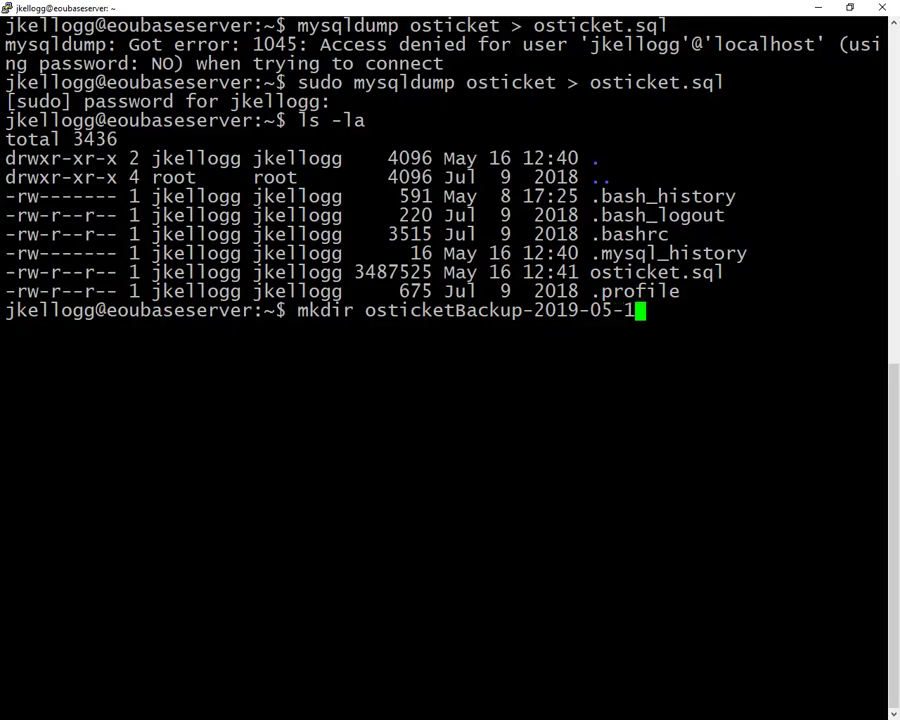
pyautogui.write('6')
# Create the osticketBackup-2019-05-16 folder and confirm it with an ls -la listing
pyautogui.press('Return')
pyautogui.write('ls ')
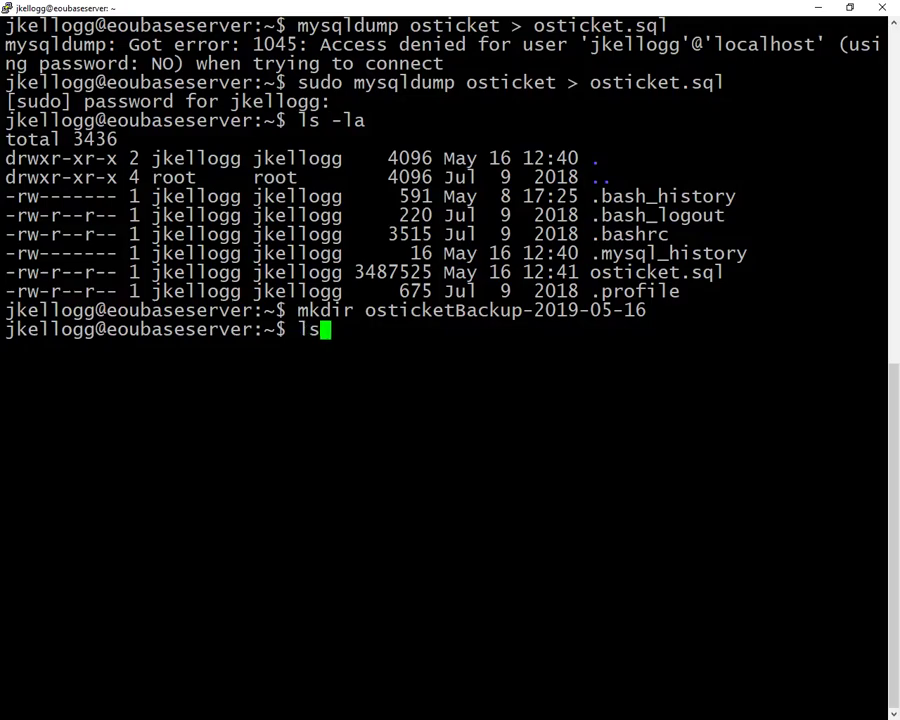
pyautogui.write('-la')
pyautogui.press('Return')
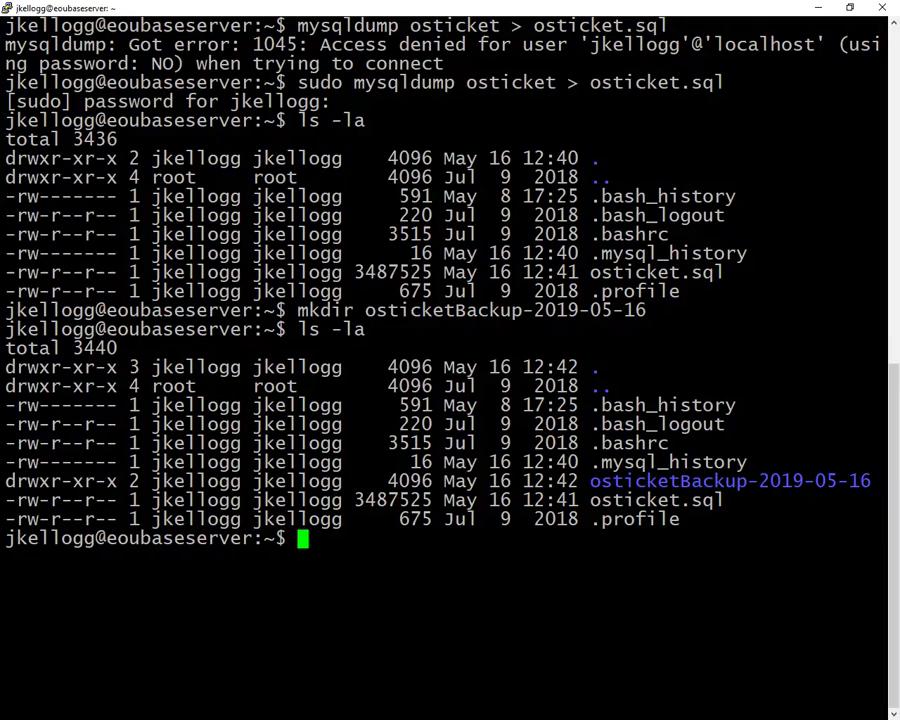
pyautogui.write('cp ')
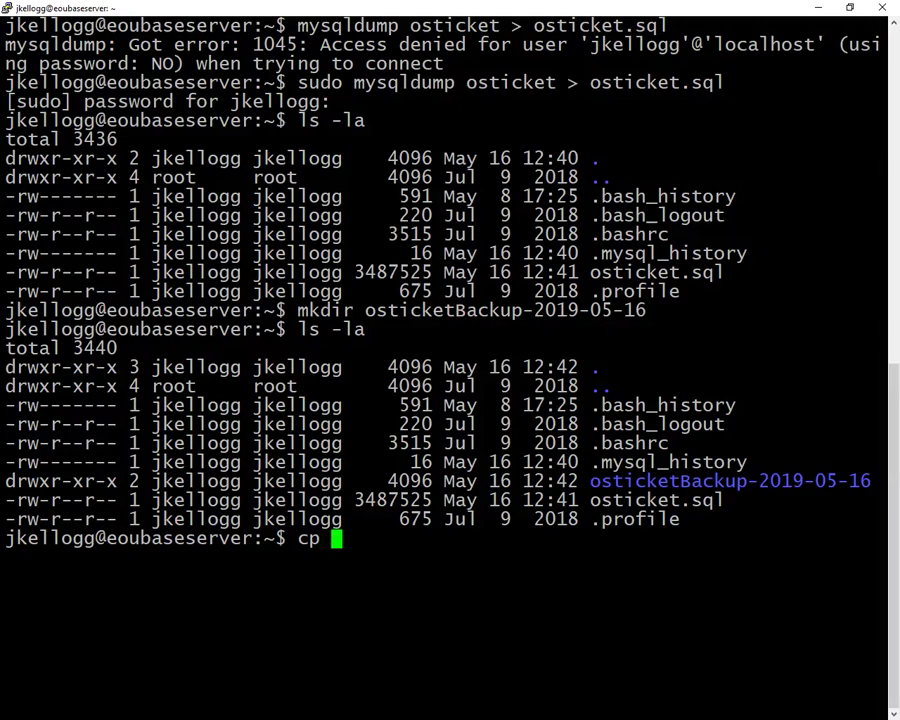
pyautogui.write('-rp')
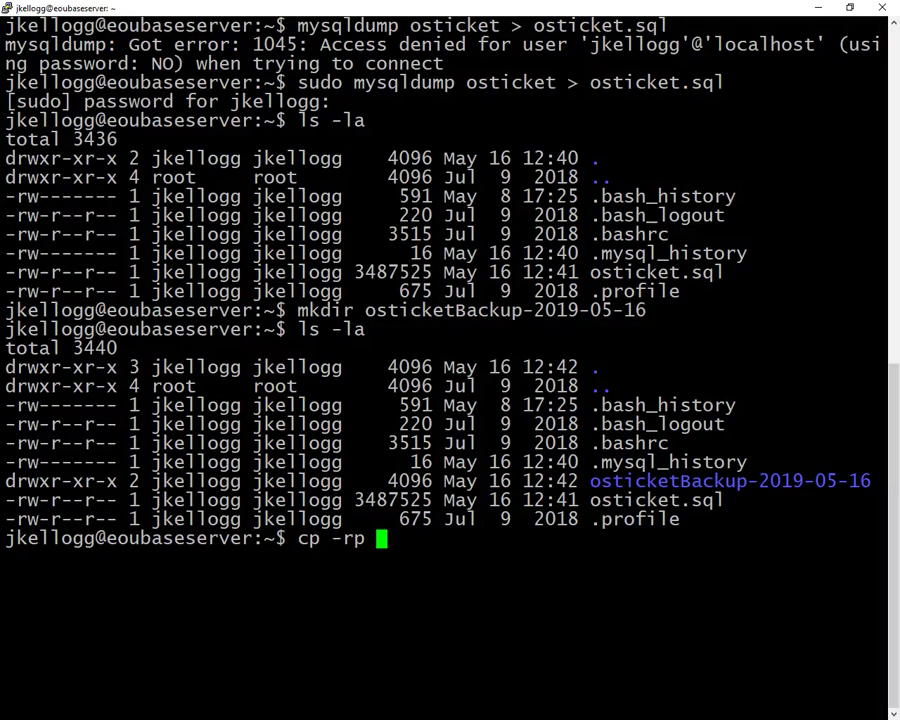
# Discard the partial copy command, list /var/www/html, and return to the home directory
pyautogui.write('/v')
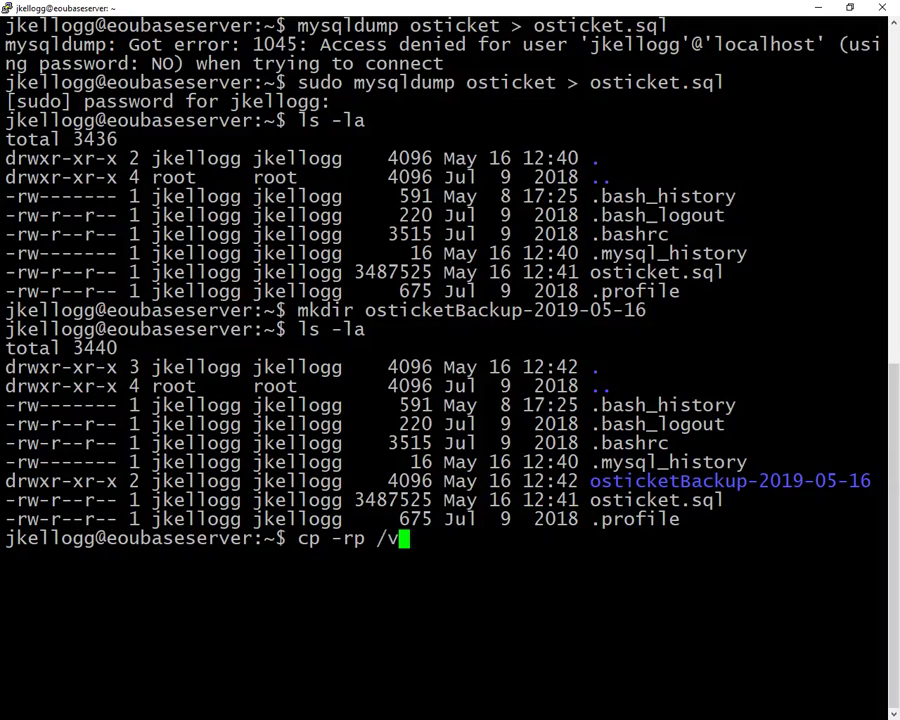
pyautogui.write('ar/www/html')
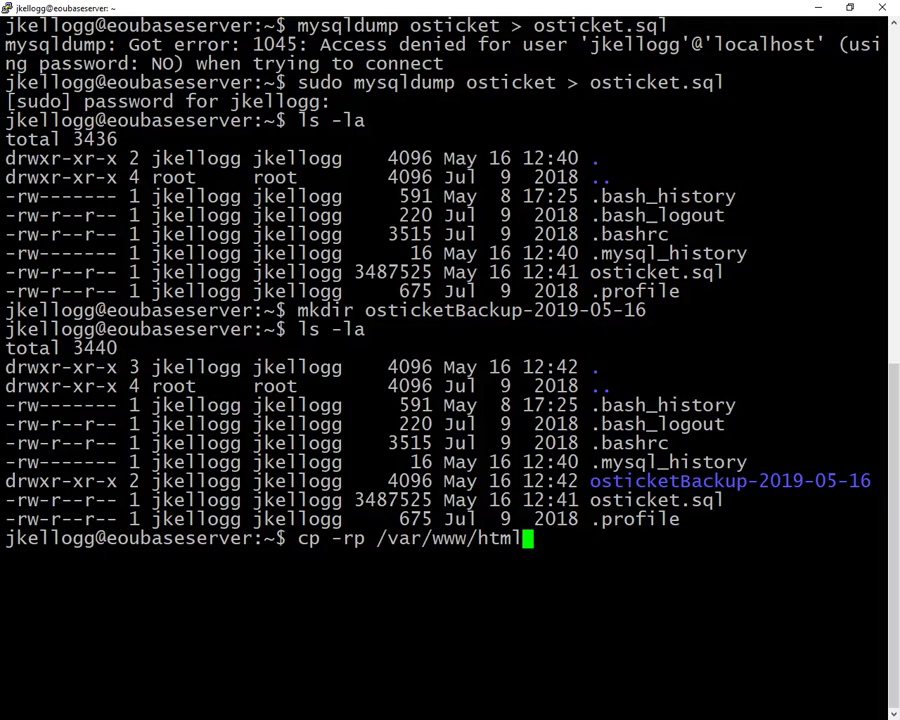
pyautogui.press('BackSpace')
pyautogui.press('BackSpace')
pyautogui.press('BackSpace')
pyautogui.press('BackSpace')
pyautogui.press('BackSpace')
pyautogui.press('BackSpace')
pyautogui.press('BackSpace')
pyautogui.press('BackSpace')
pyautogui.press('BackSpace')
pyautogui.press('BackSpace')
pyautogui.press('BackSpace')
pyautogui.press('BackSpace')
pyautogui.press('BackSpace')
pyautogui.press('BackSpace')
pyautogui.press('BackSpace')
pyautogui.press('BackSpace')
pyautogui.press('BackSpace')
pyautogui.press('BackSpace')
pyautogui.press('BackSpace')
pyautogui.press('BackSpace')
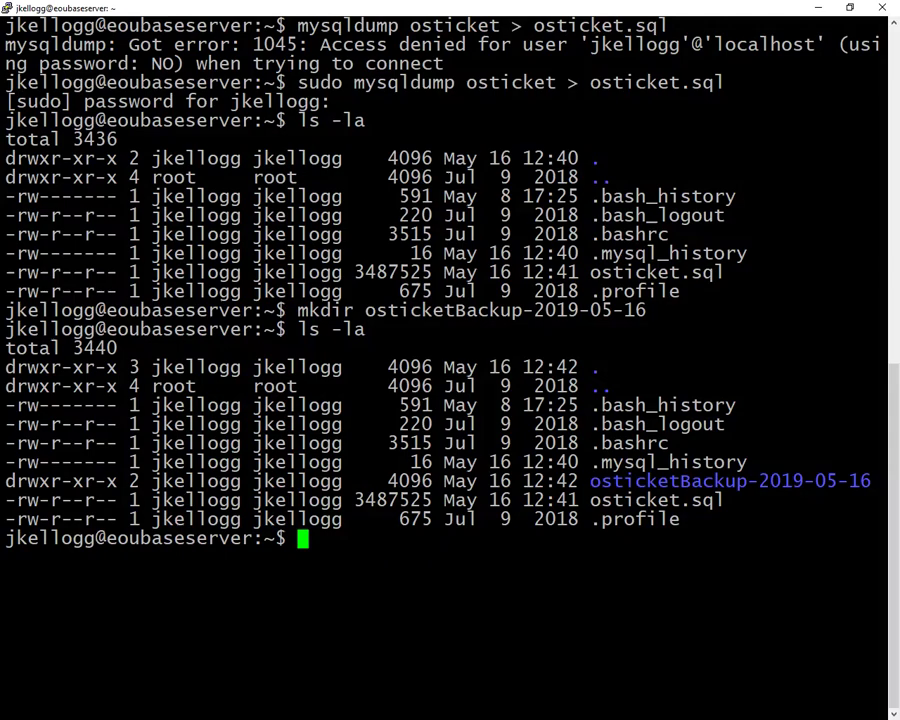
pyautogui.write('cd /var/')
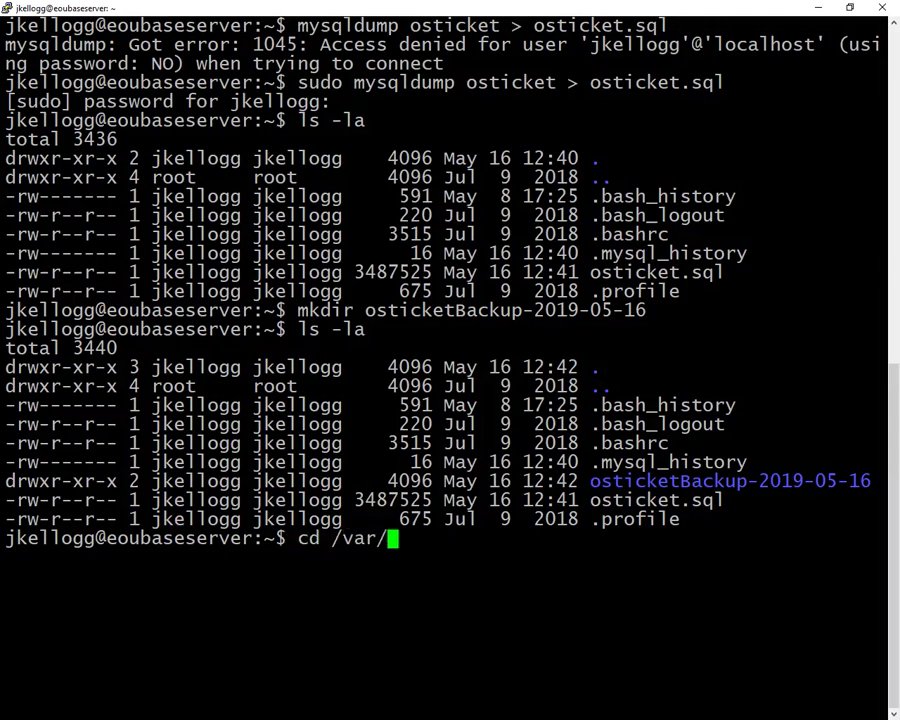
pyautogui.write('www/')
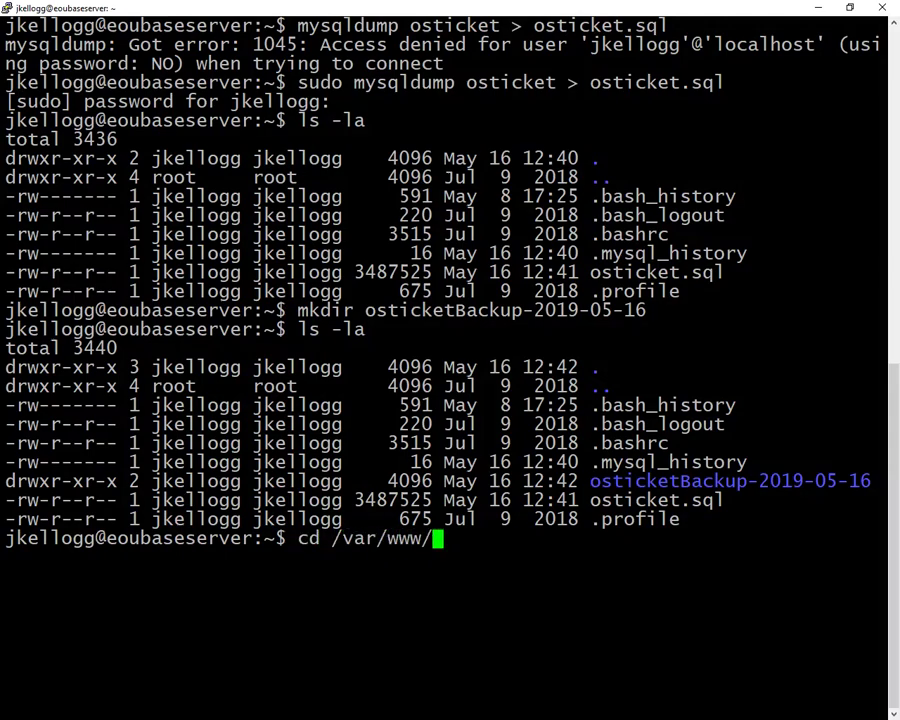
pyautogui.write('html')
pyautogui.press('Return')
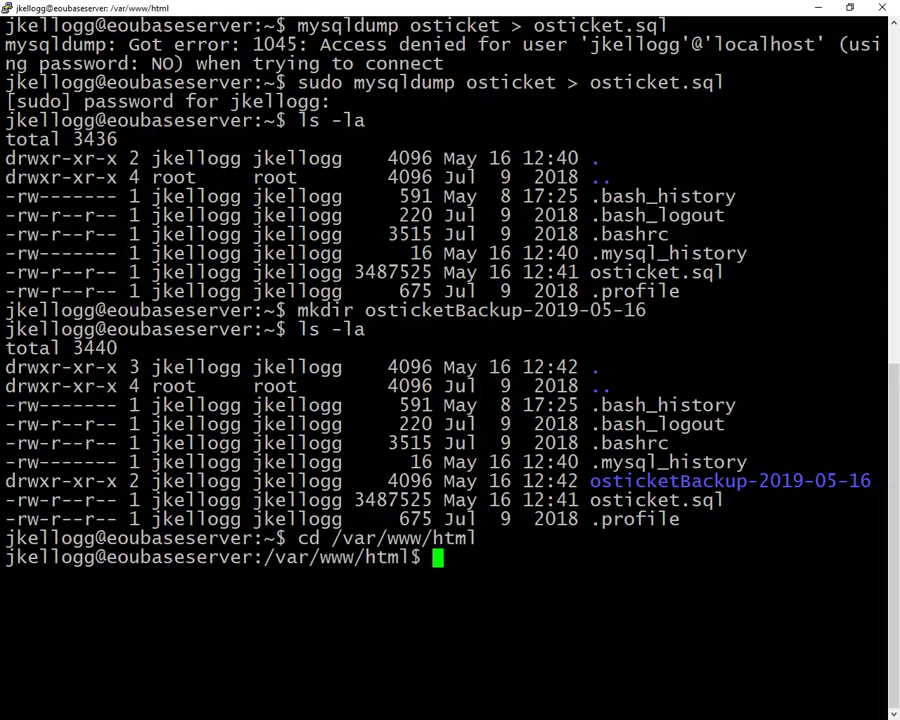
pyautogui.write('ls')
pyautogui.press('Return')
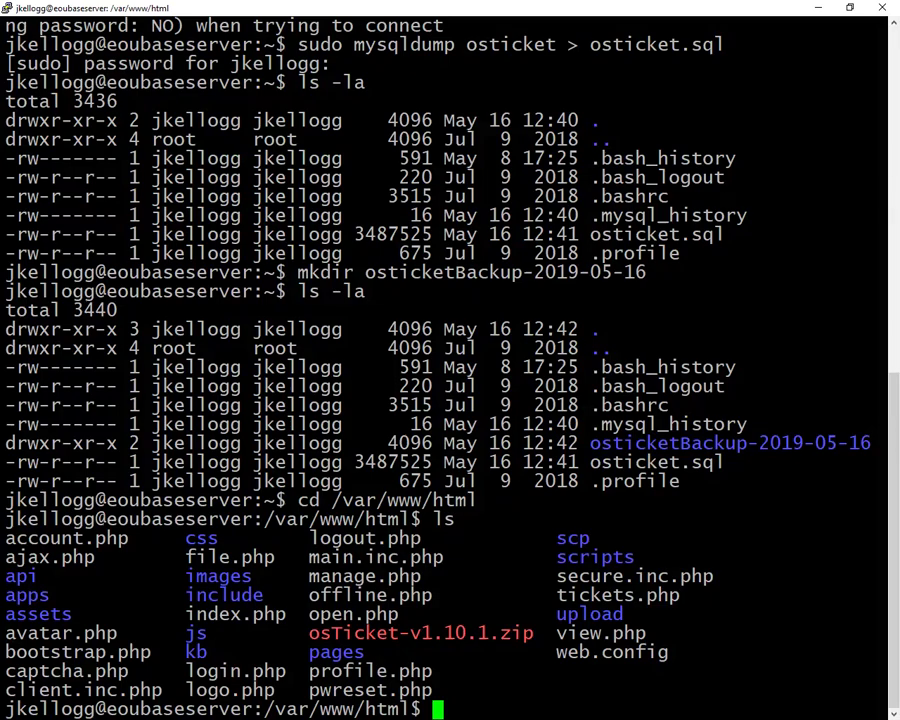
pyautogui.write('cd')
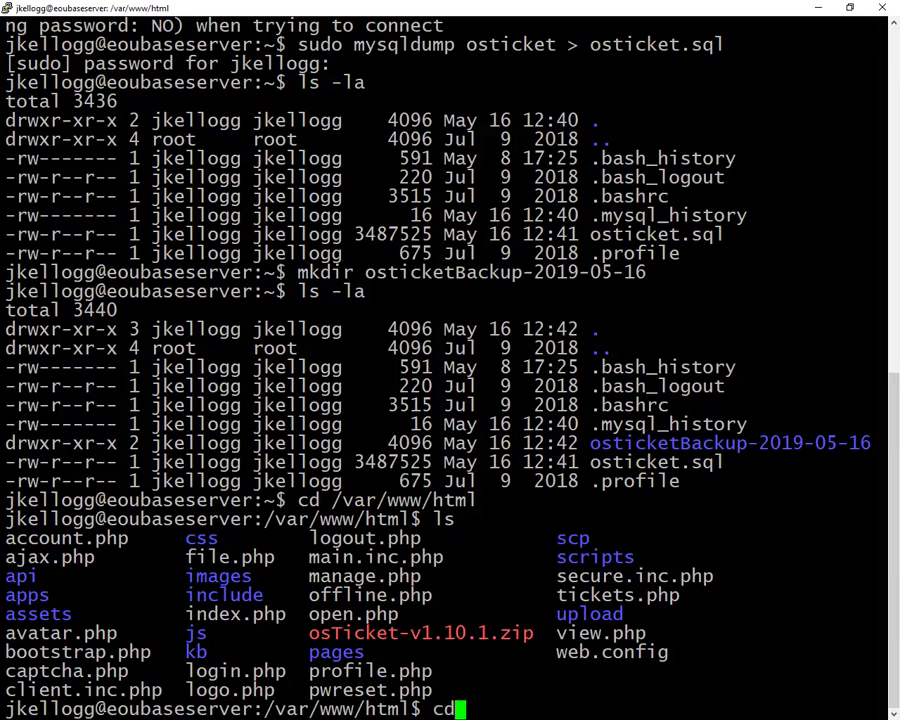
pyautogui.press('Return')
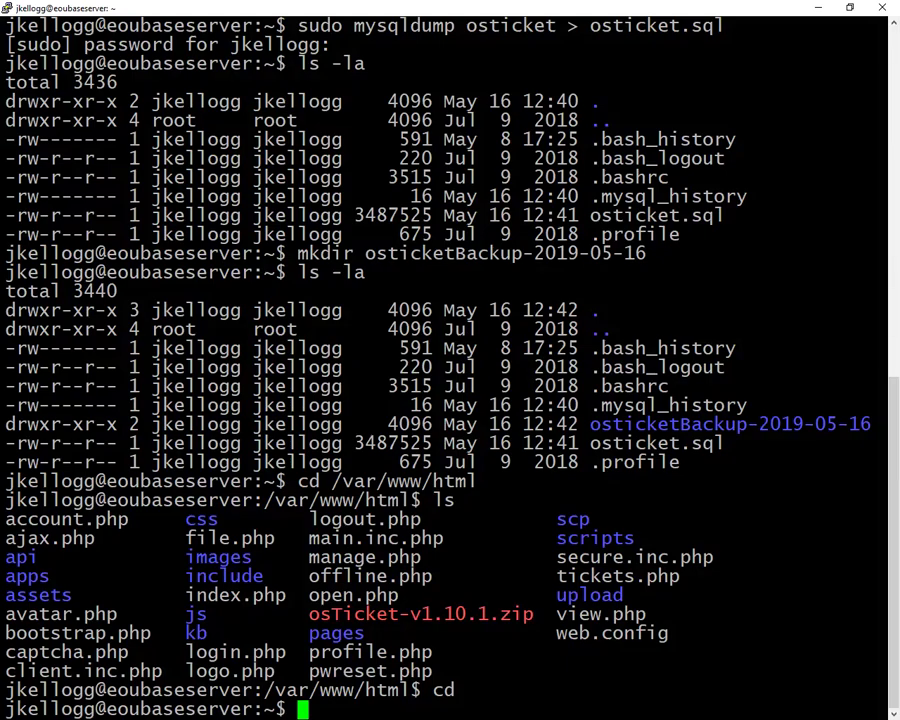
# Clear the screen and copy everything in /var/www/html into ~/osticketBackup-2019-05-16/
pyautogui.write('clear')
pyautogui.press('Return')
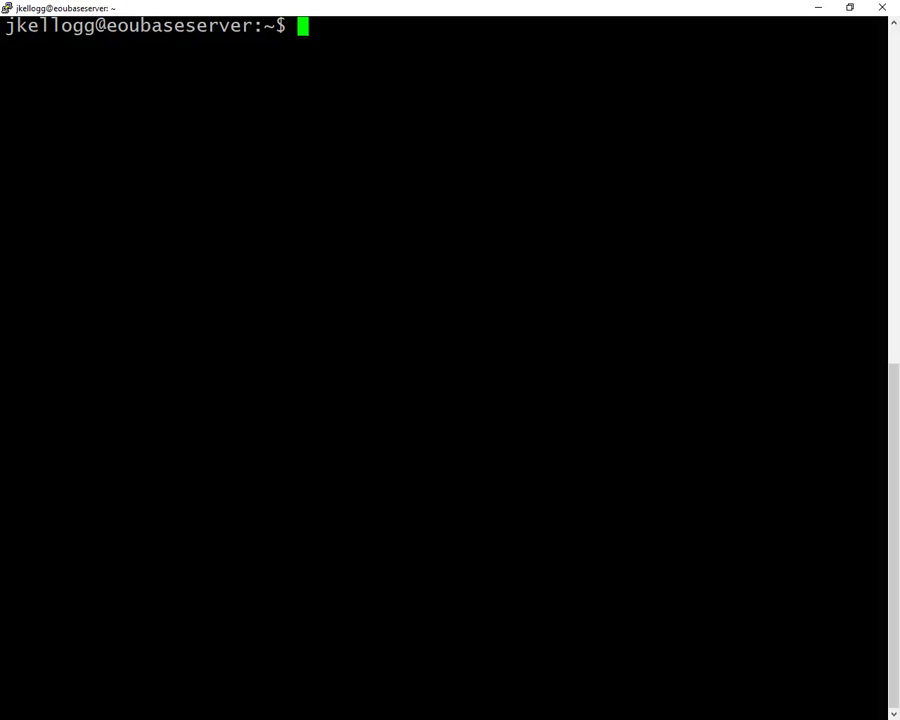
pyautogui.write('cp ')
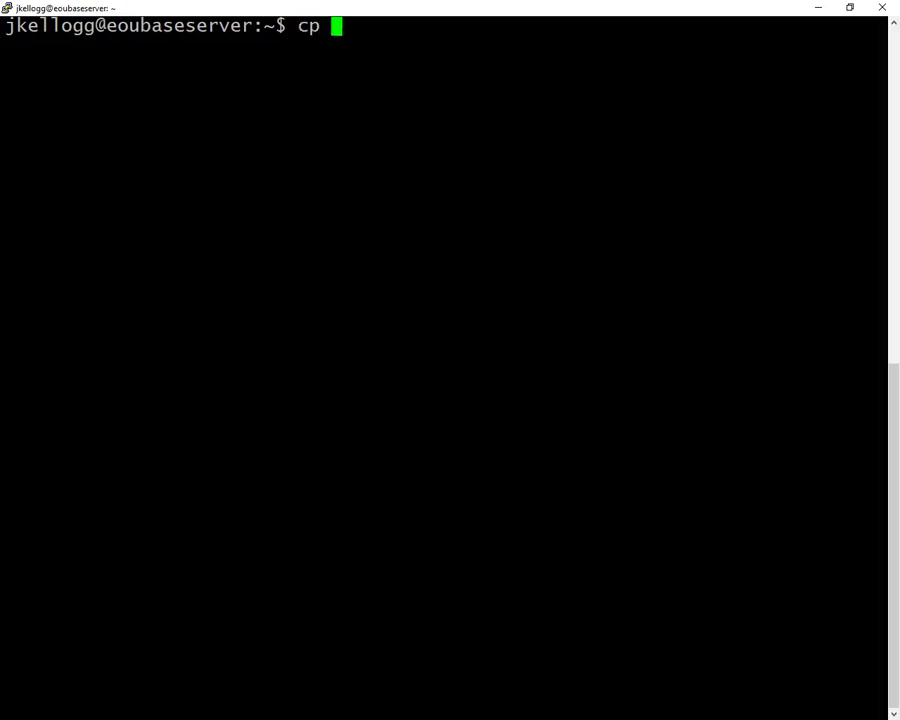
pyautogui.write('-rp /')
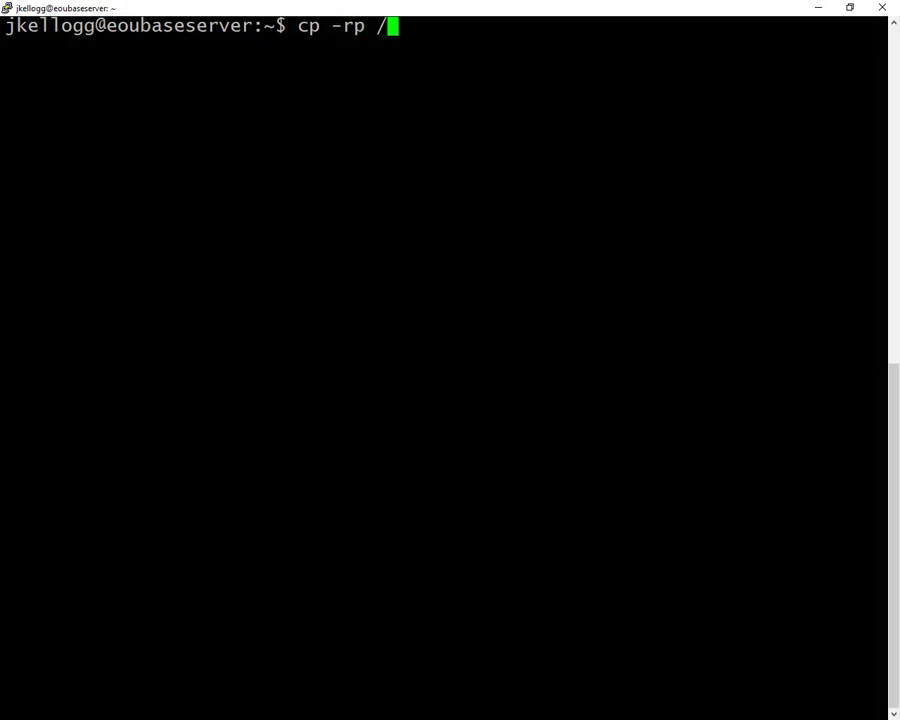
pyautogui.write('var/ww')
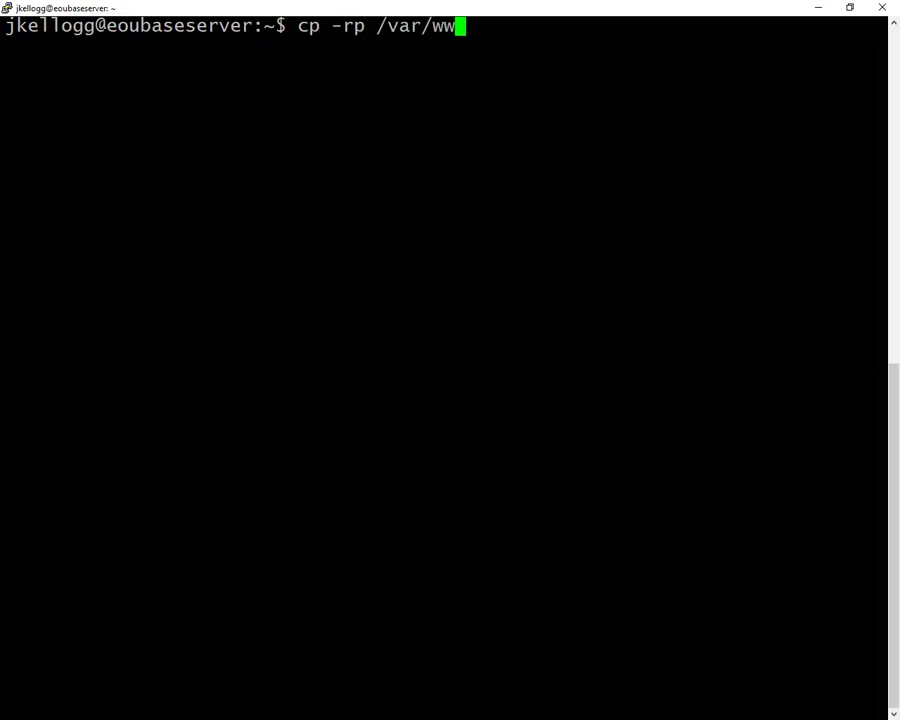
pyautogui.write('w/html/')
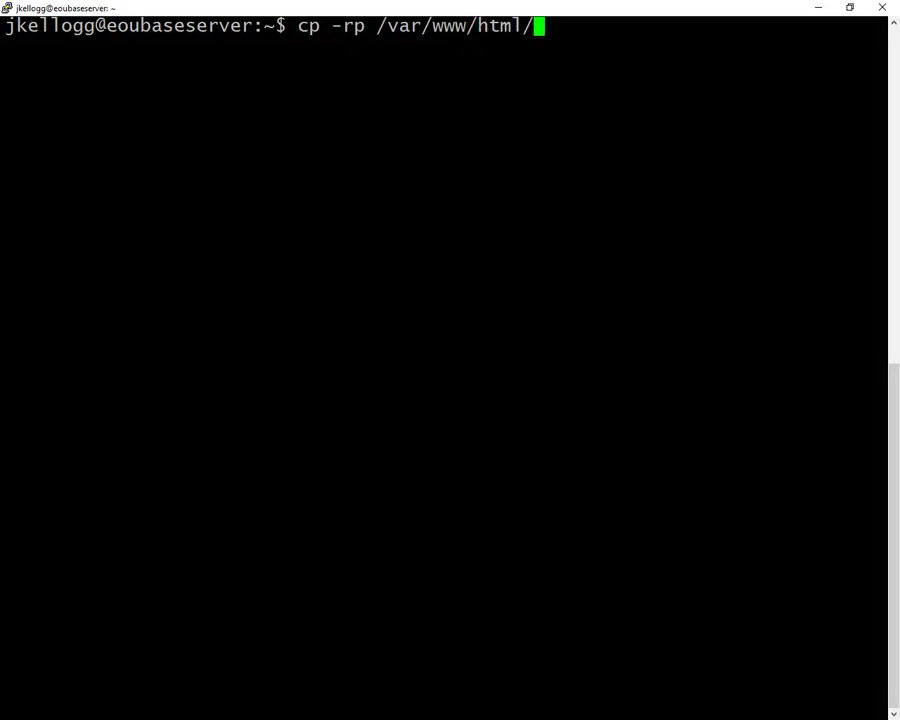
pyautogui.write('*')
pyautogui.write('/')
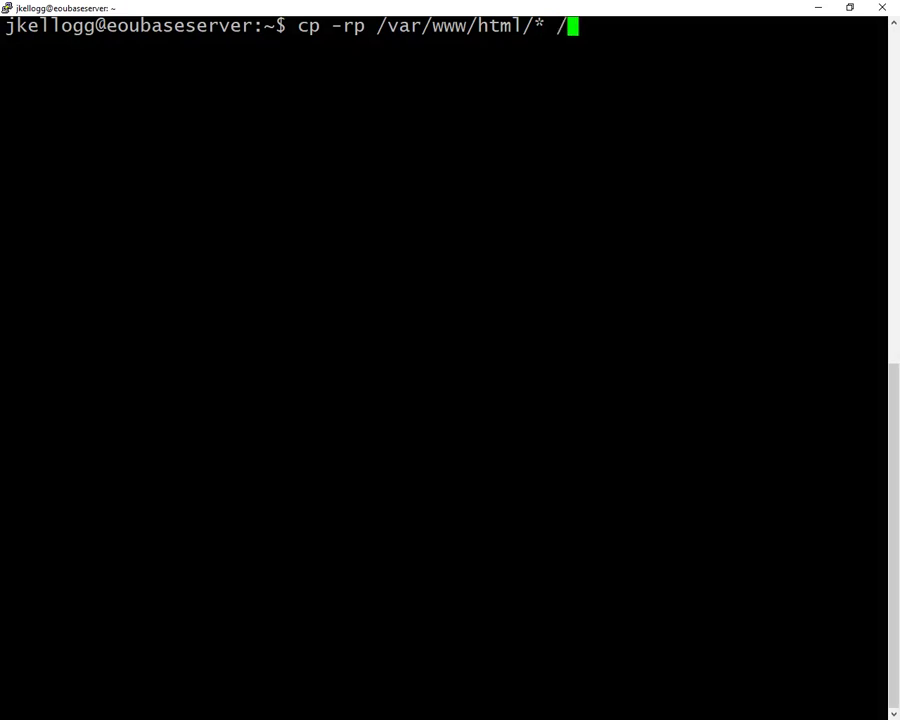
pyautogui.write('home/jk')
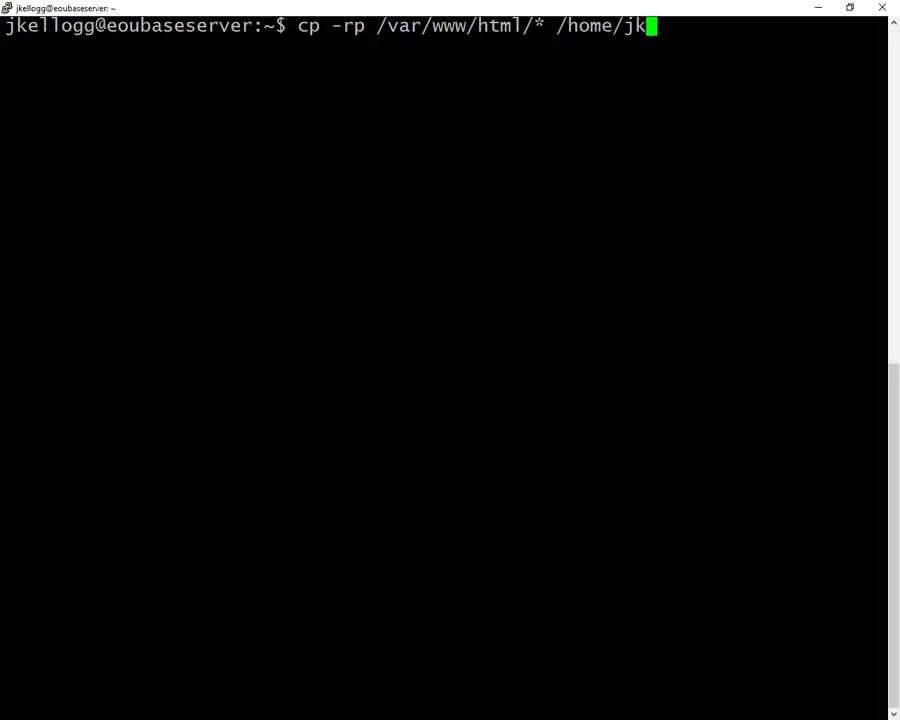
pyautogui.press('Tab')
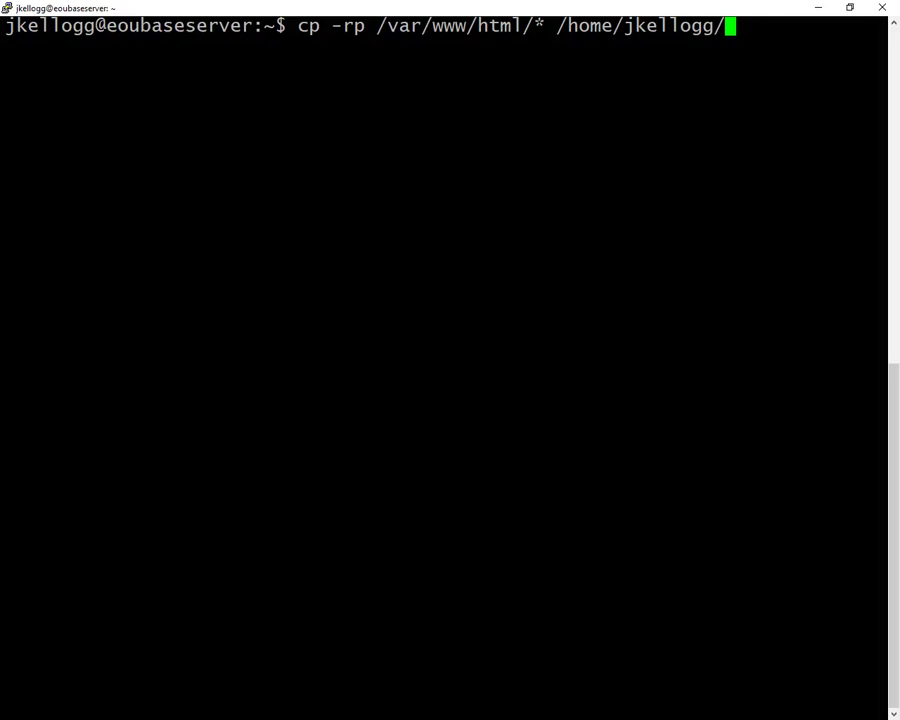
pyautogui.write('osticket')
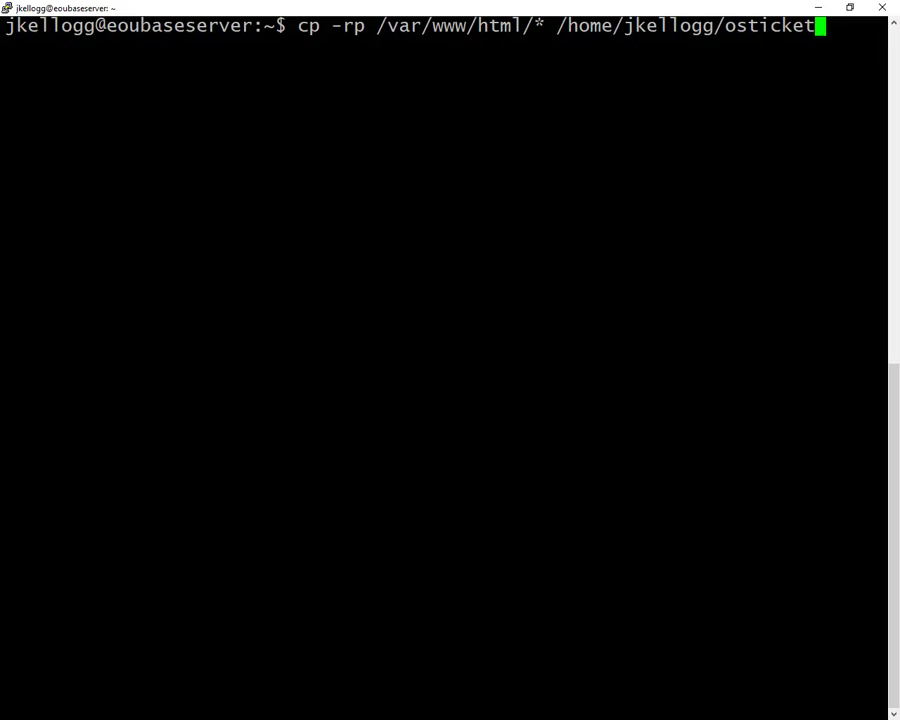
pyautogui.write('-')
pyautogui.press('BackSpace')
pyautogui.write('Backup-2019-05-16/')
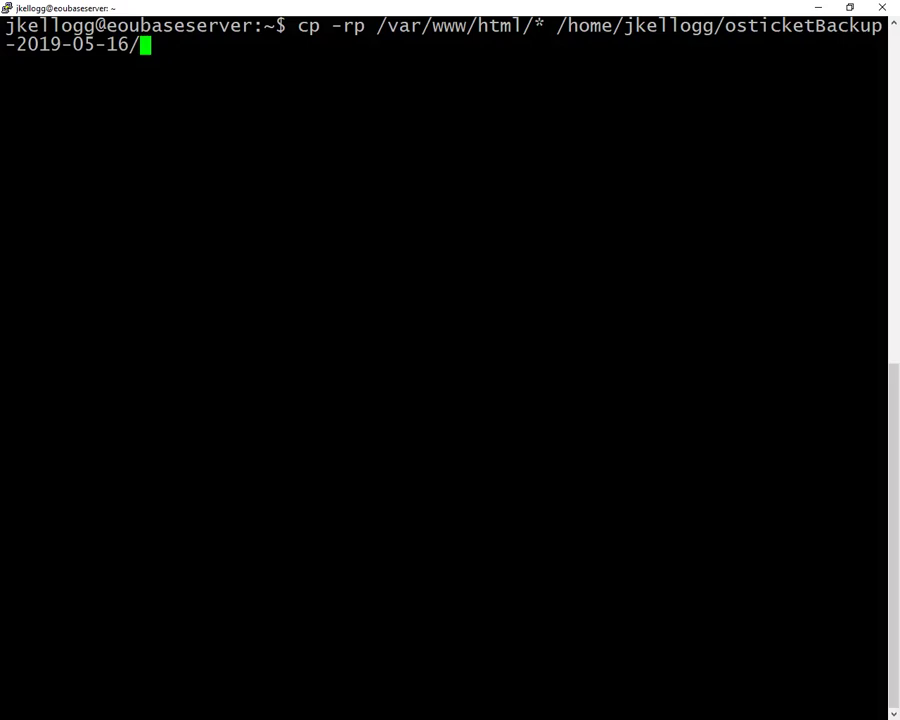
pyautogui.press('Return')
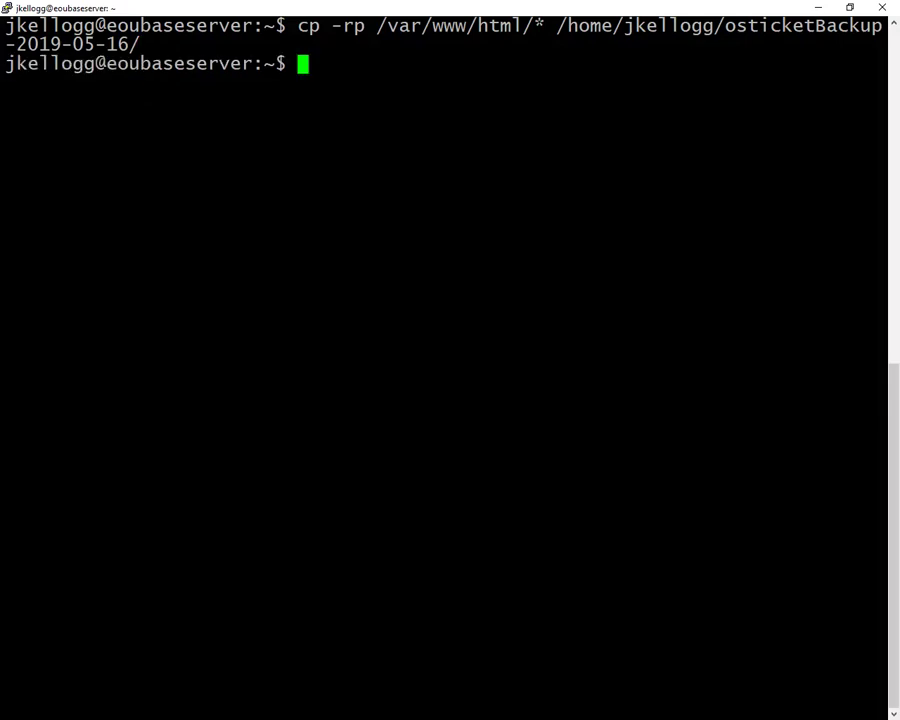
# List the backup folder's contents to verify the copy, then go back to home
pyautogui.write('ls')
pyautogui.press('Return')
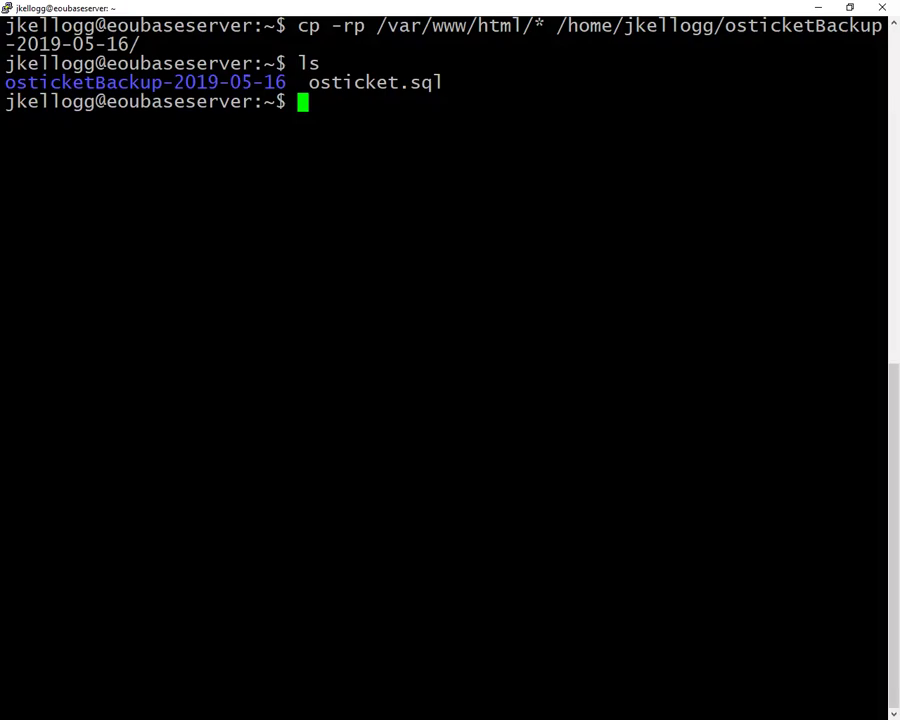
pyautogui.write('cd ')
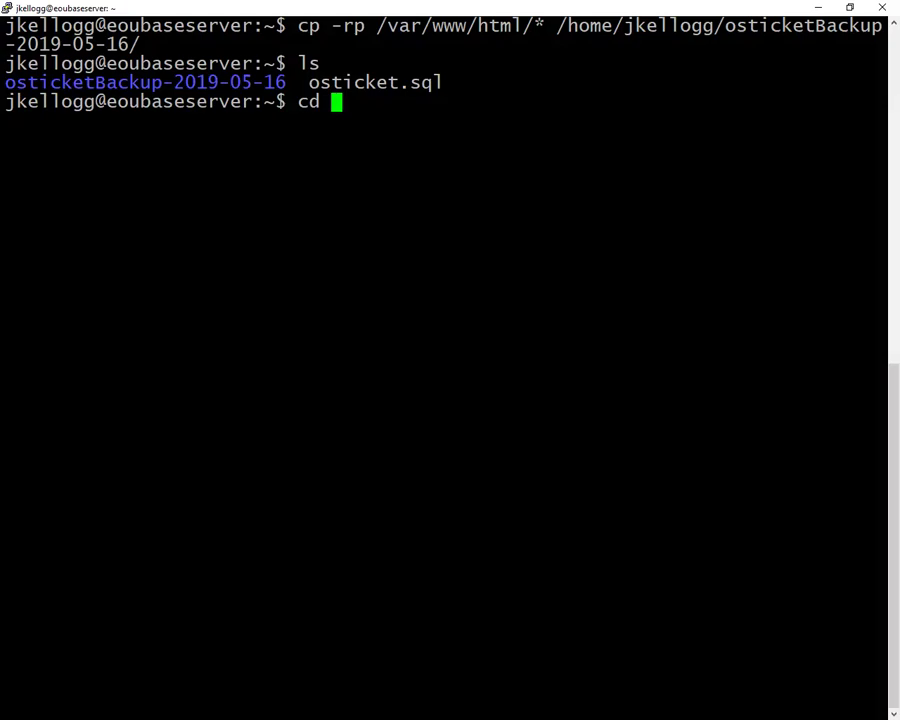
pyautogui.write('os')
pyautogui.press('Tab')
pyautogui.write('B')
pyautogui.press('Tab')
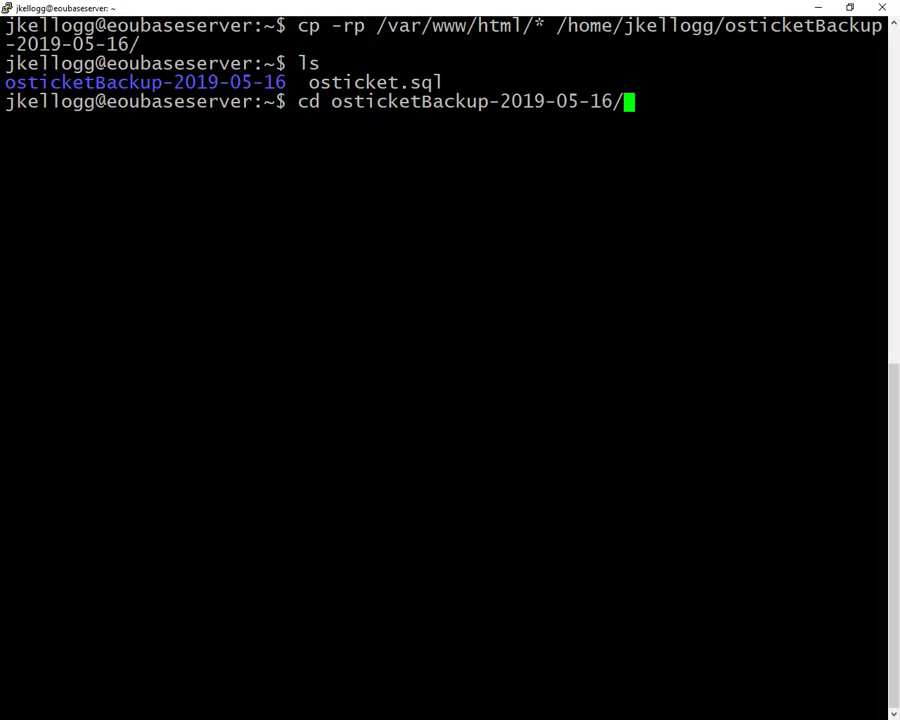
pyautogui.press('Return')
pyautogui.write('ls')
pyautogui.press('Return')
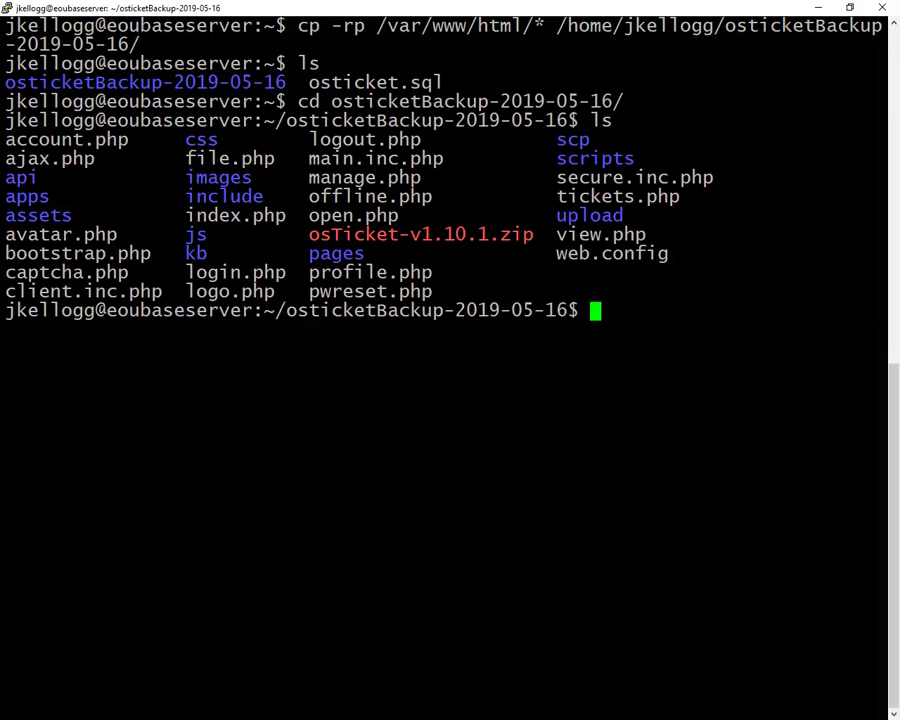
pyautogui.write('cd .')
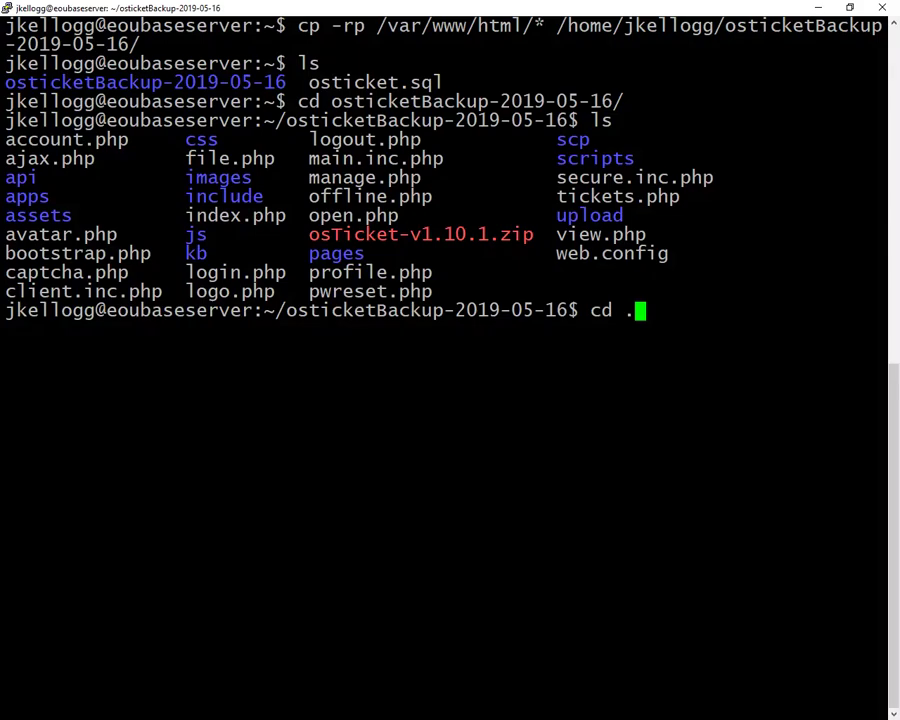
pyautogui.write('.')
pyautogui.press('Return')
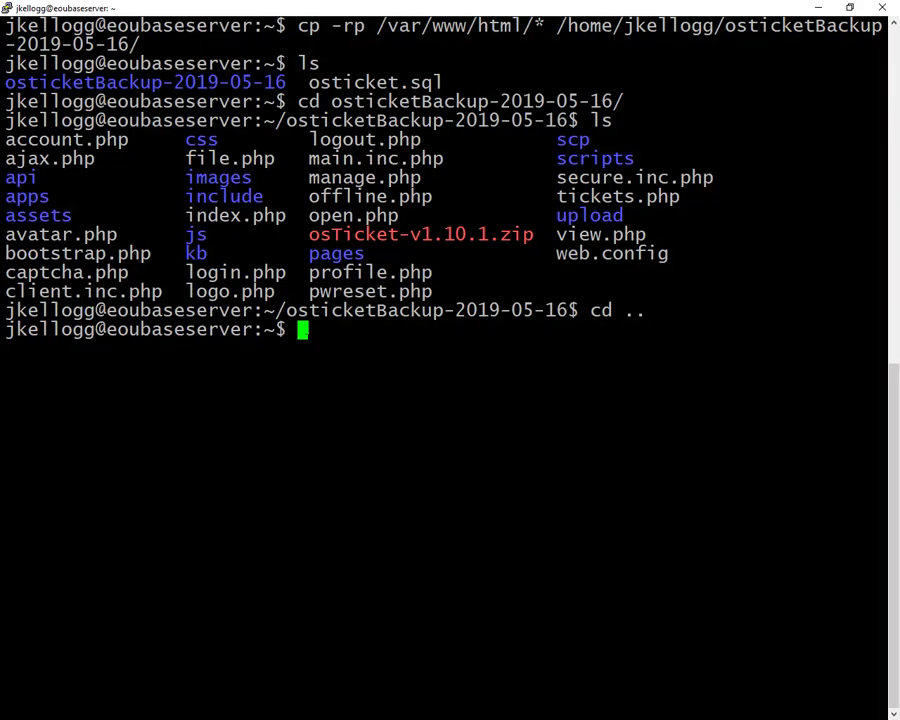
pyautogui.write('tar -')
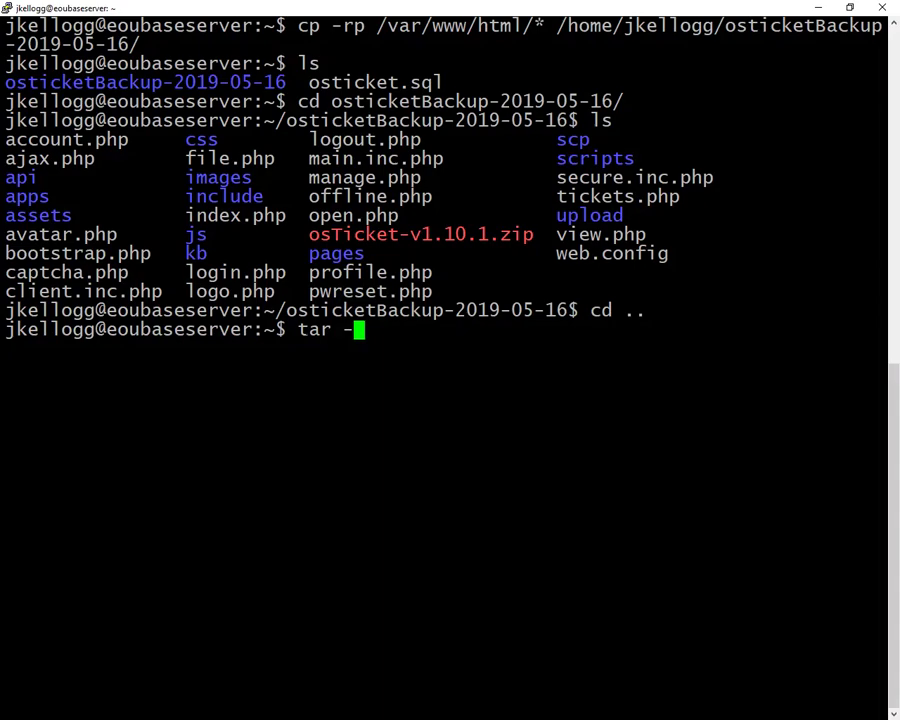
pyautogui.write('zcv')
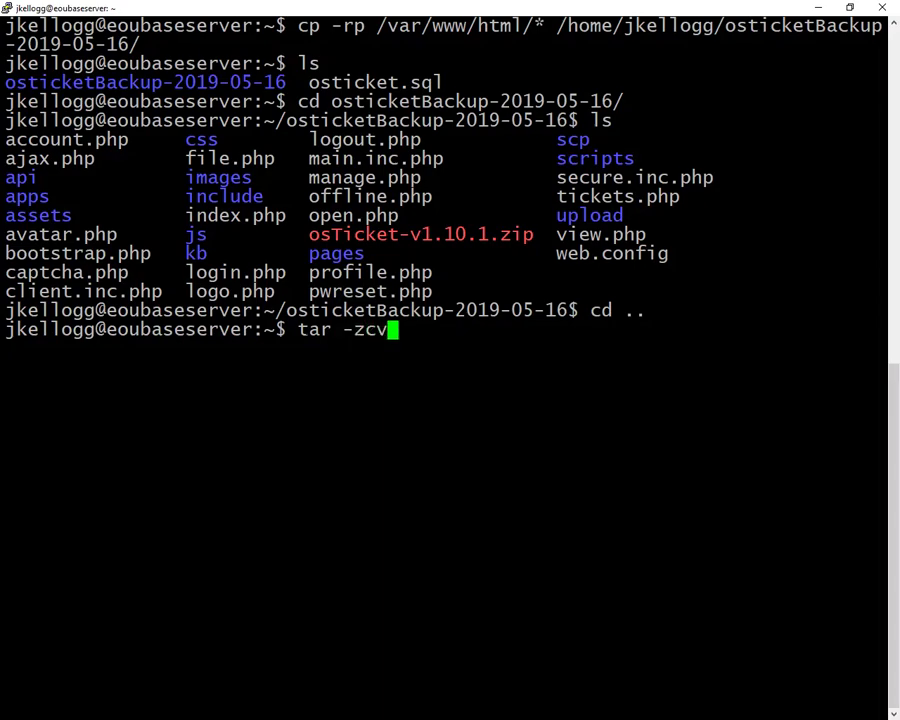
pyautogui.write('pf')
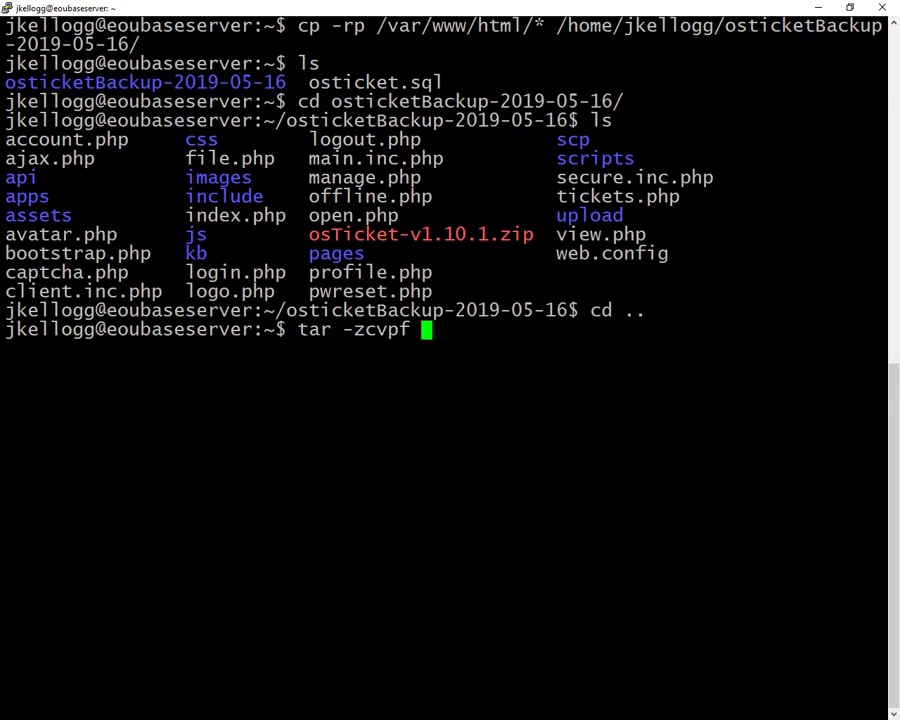
pyautogui.write(' os')
# Archive the backup folder as osticketBackup-2019-05-16.tar.gz using tar -zcvpf
pyautogui.write('t')
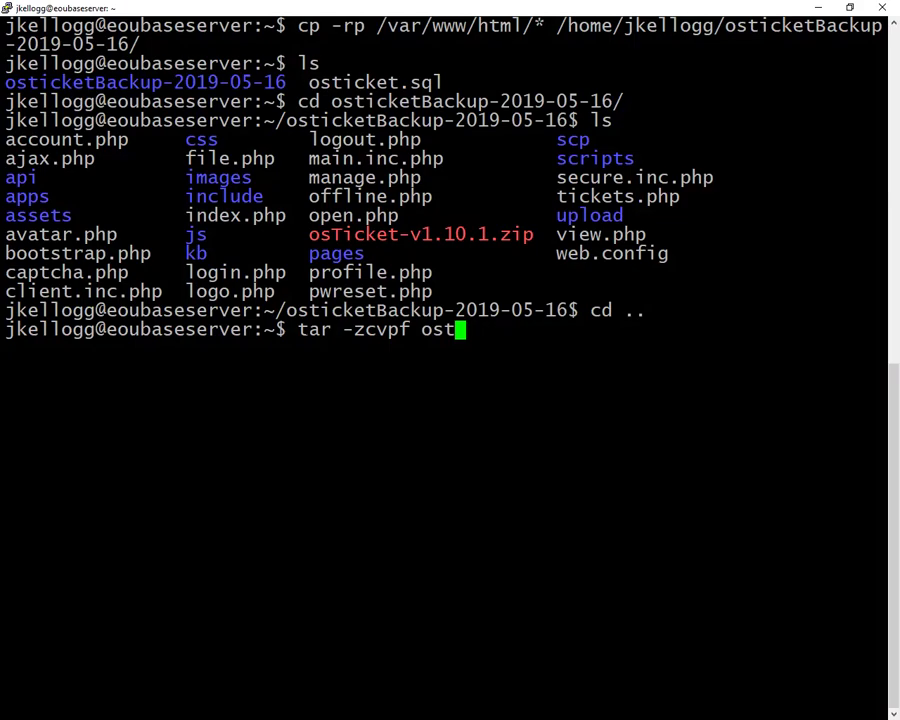
pyautogui.write('i')
pyautogui.press('Tab')
pyautogui.write('B')
pyautogui.press('Tab')
pyautogui.press('BackSpace')
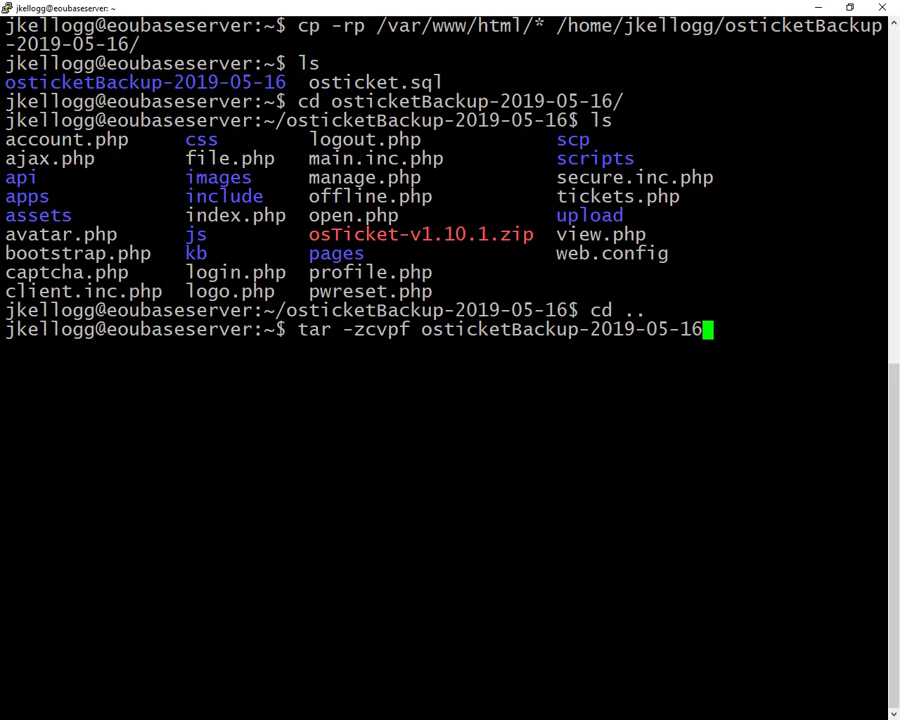
pyautogui.write('.tar')
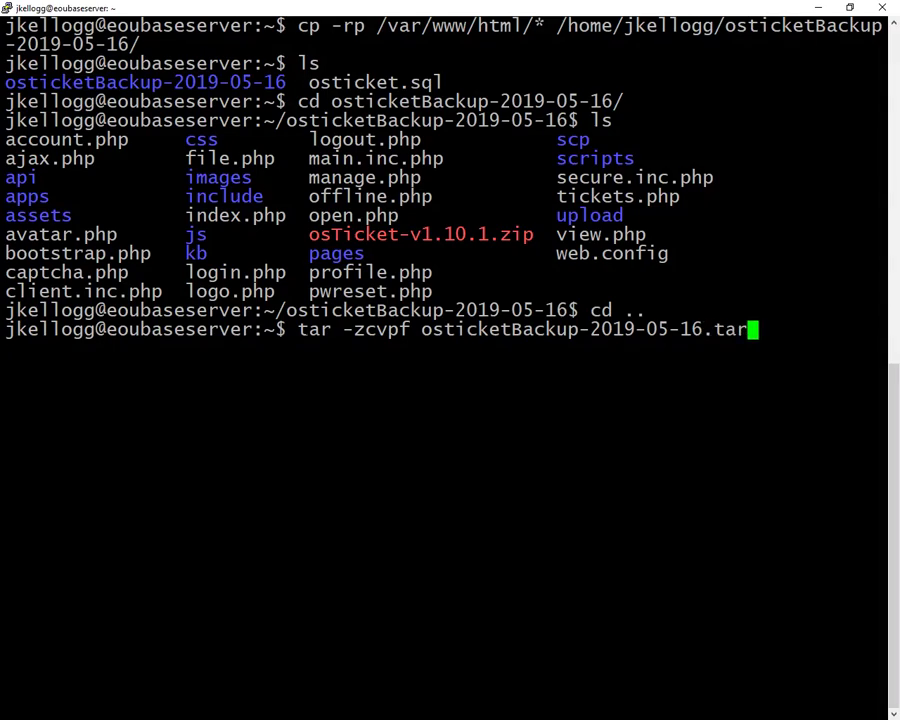
pyautogui.write('.gz')
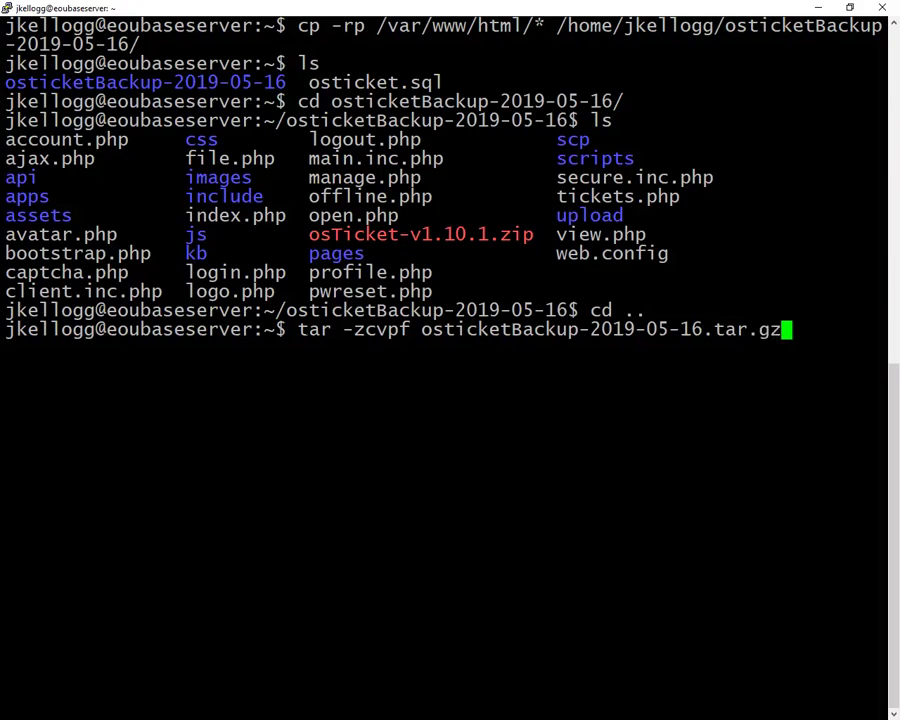
pyautogui.write(' /')
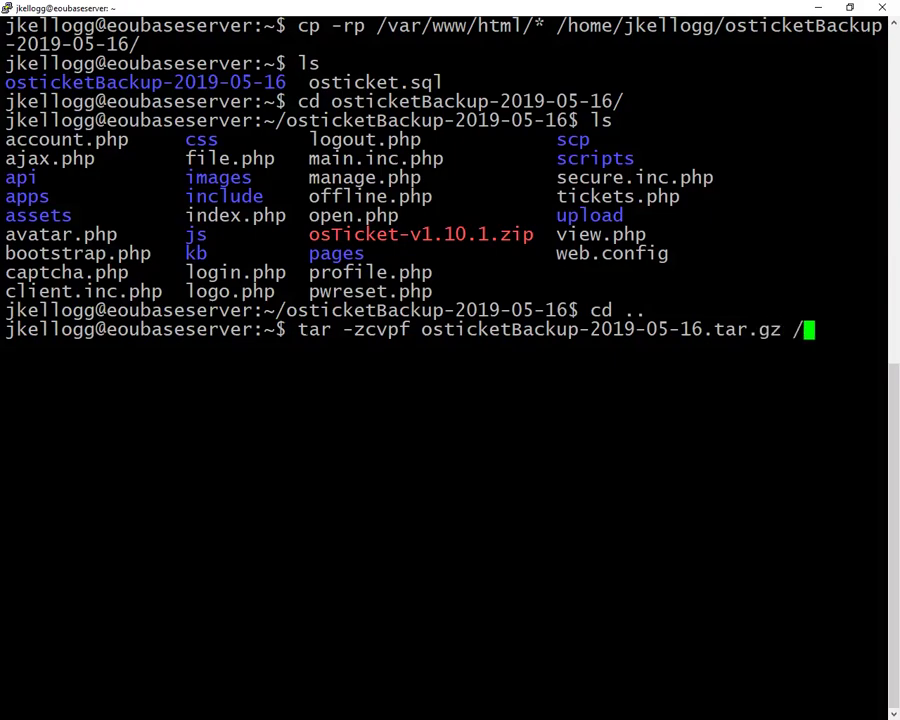
pyautogui.write('home/j')
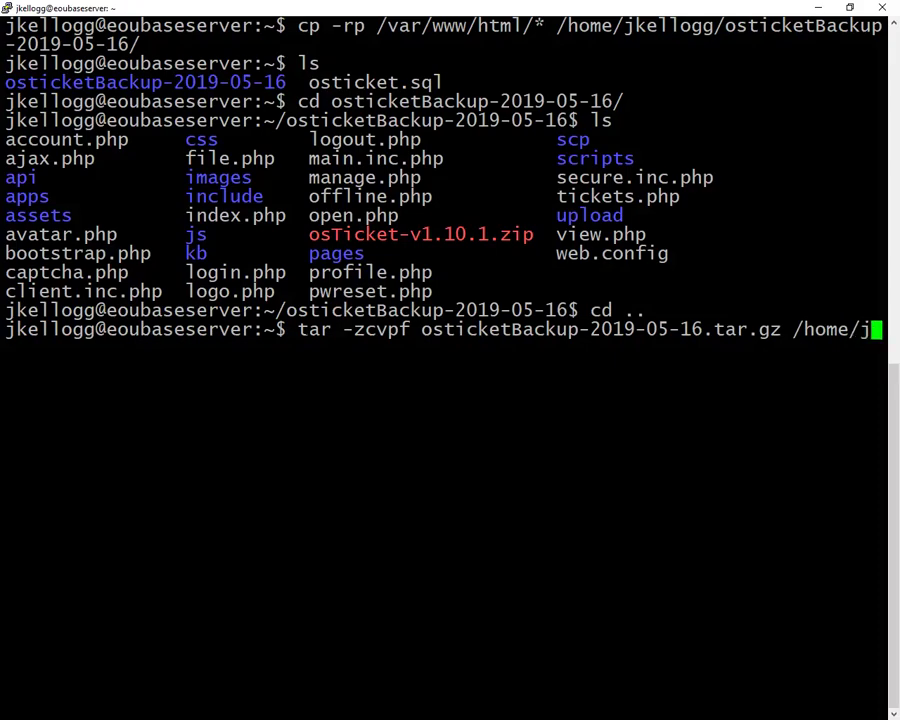
pyautogui.write('ke')
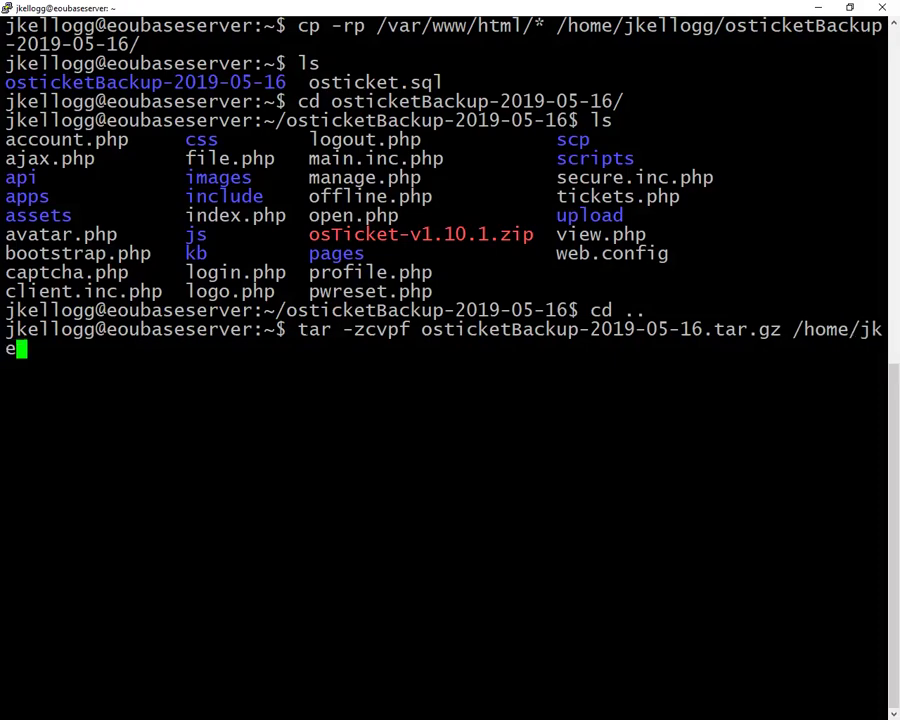
pyautogui.write('llogg')
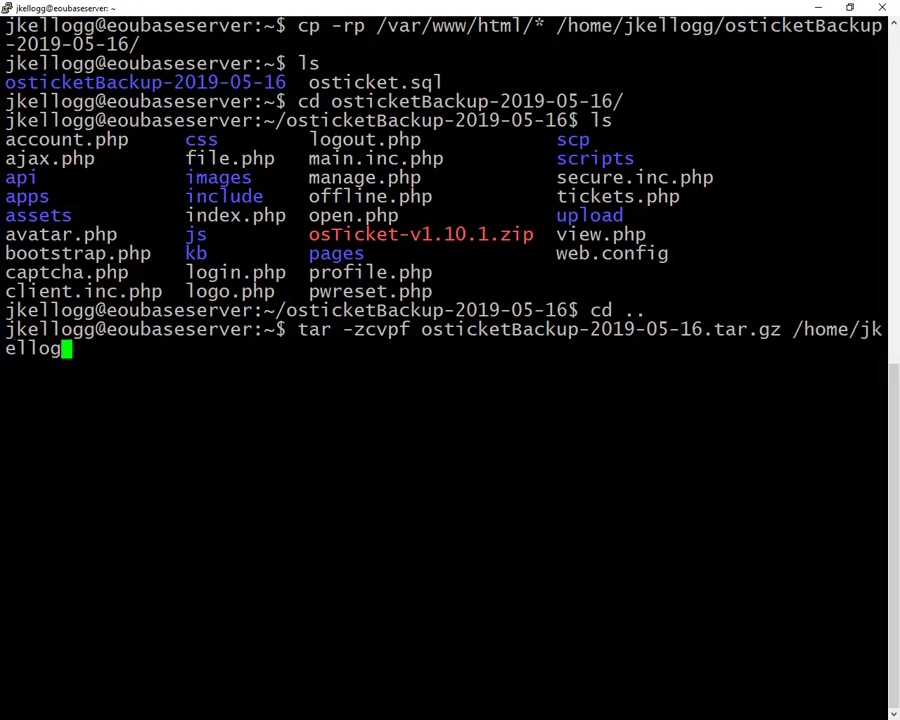
pyautogui.write('/')
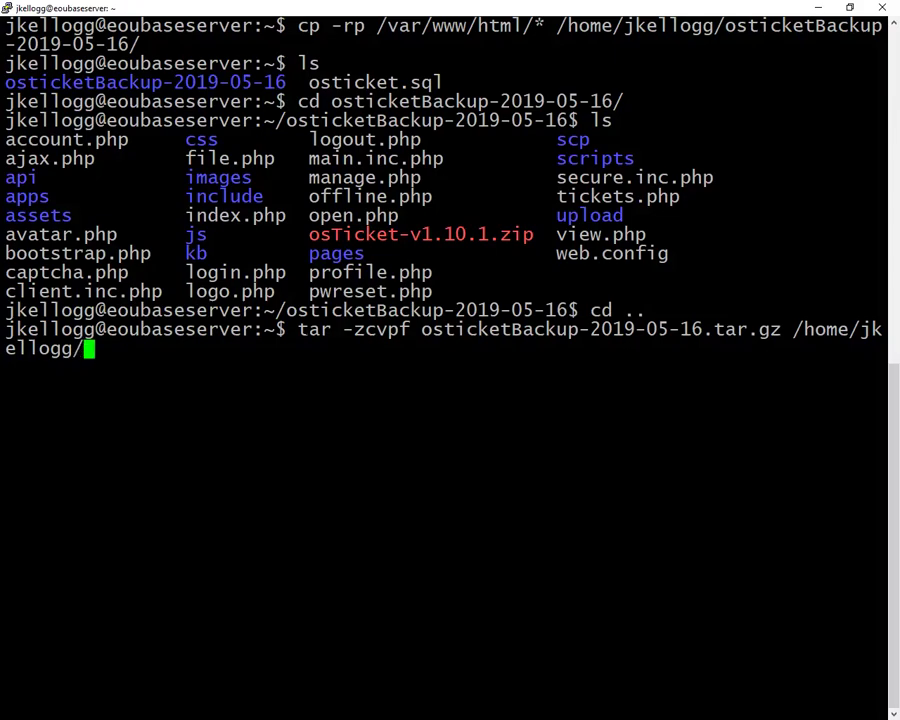
pyautogui.write('os')
pyautogui.press('Tab')
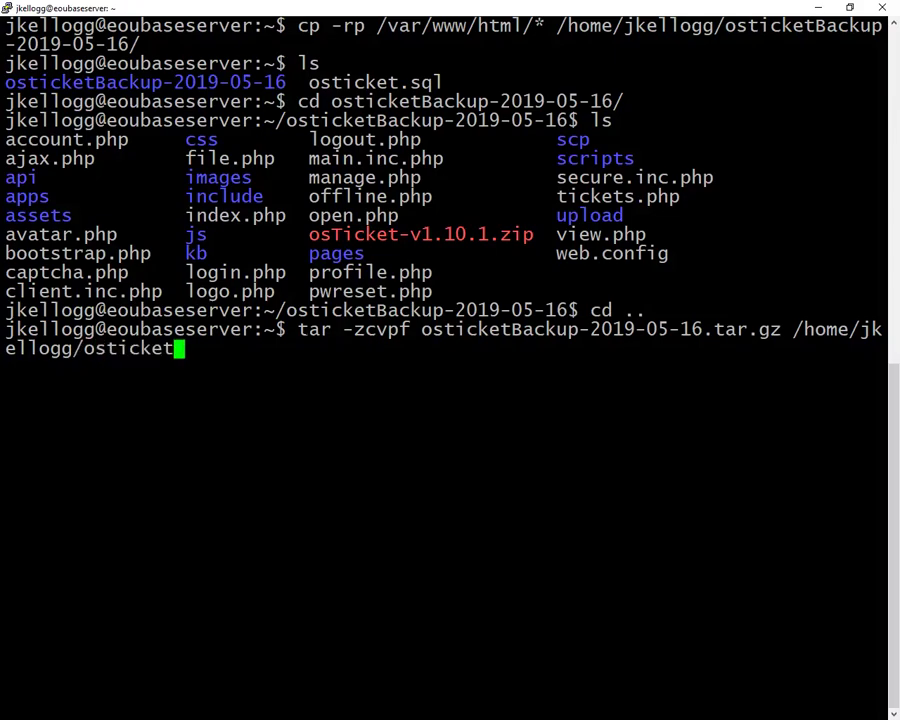
pyautogui.write('B')
pyautogui.press('Tab')
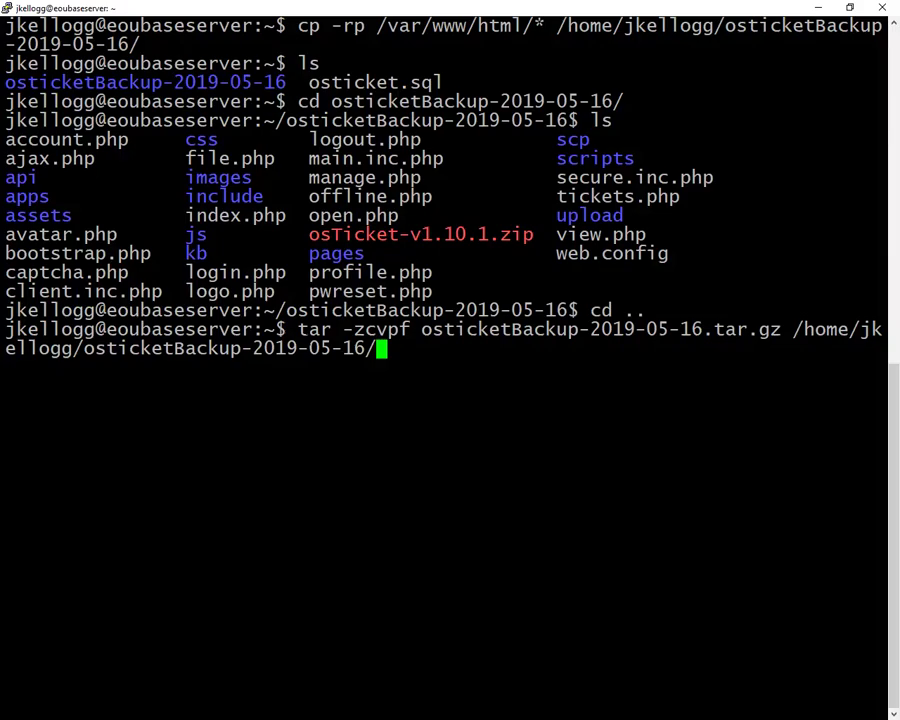
pyautogui.press('Return')
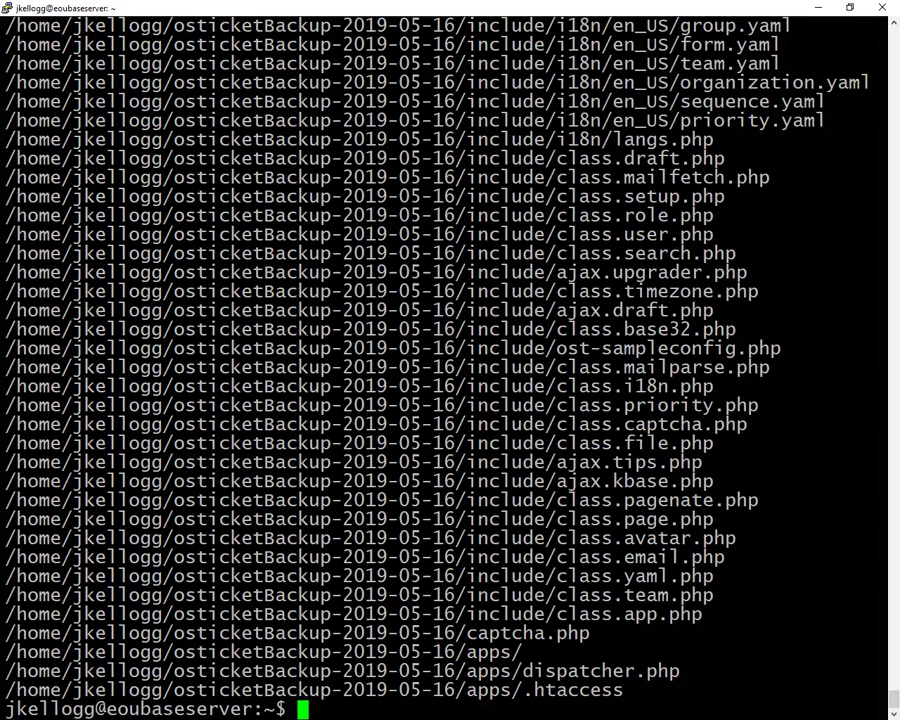
# List the home directory to check the archive and backup folder names
pyautogui.write('ls')
pyautogui.press('Return')
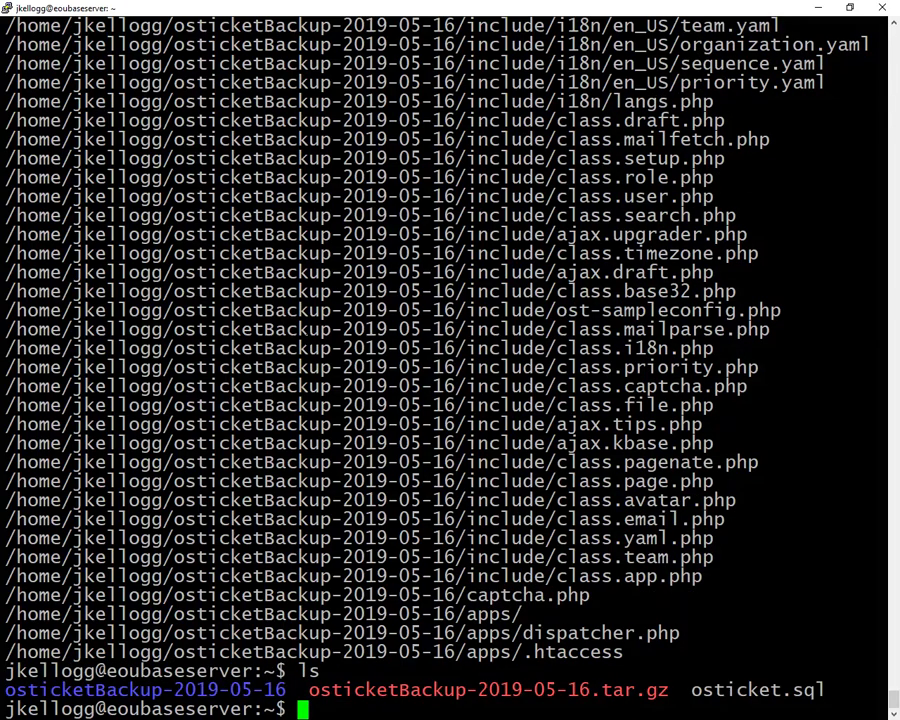
pyautogui.moveTo(668, 689); pyautogui.dragTo(5, 689)
pyautogui.click(5, 689)
pyautogui.moveTo(290, 689); pyautogui.dragTo(319, 671)
pyautogui.click(319, 671)
# Delete the osticketBackup-2019-05-16 folder with rm -R and confirm it is gone
pyautogui.write('rm osticket')
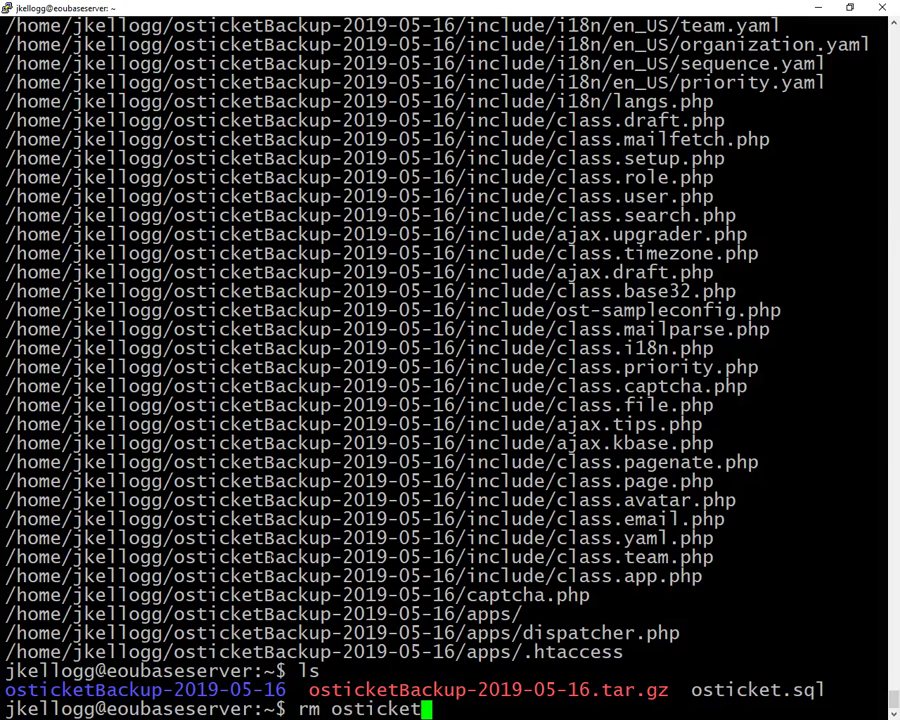
pyautogui.write('B')
pyautogui.press('Tab')
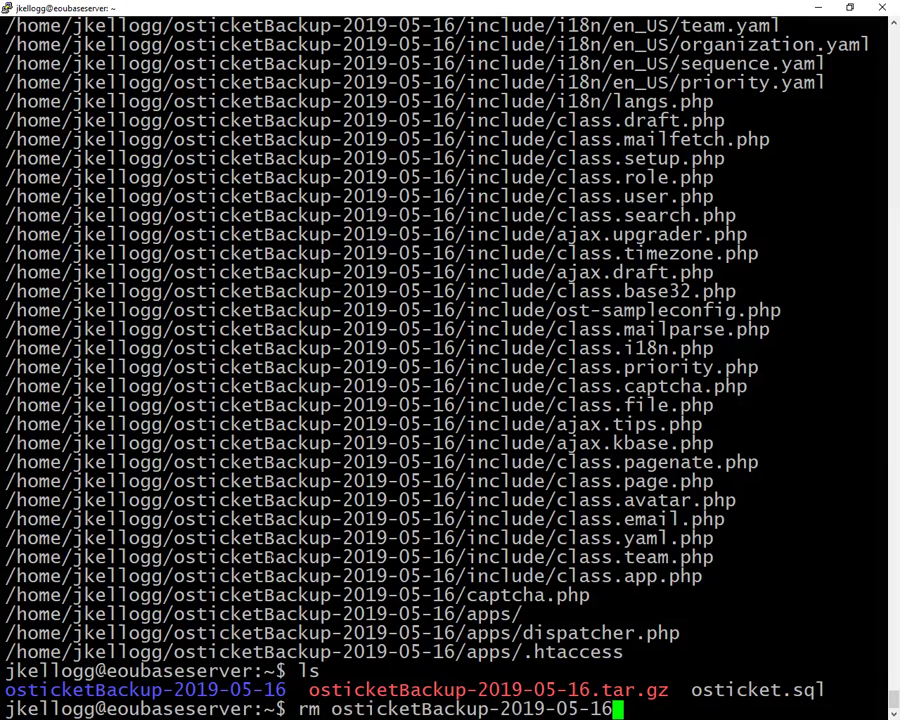
pyautogui.press('Left')
pyautogui.press('Left')
pyautogui.press('Left')
pyautogui.press('Left')
pyautogui.press('Left')
pyautogui.press('Left')
pyautogui.press('Left')
pyautogui.press('Left')
pyautogui.press('Left')
pyautogui.press('Left')
pyautogui.press('Left')
pyautogui.press('Left')
pyautogui.press('Left')
pyautogui.press('Left')
pyautogui.press('Left')
pyautogui.press('Left')
pyautogui.press('Left')
pyautogui.press('Left')
pyautogui.press('Left')
pyautogui.press('Left')
pyautogui.write('-')
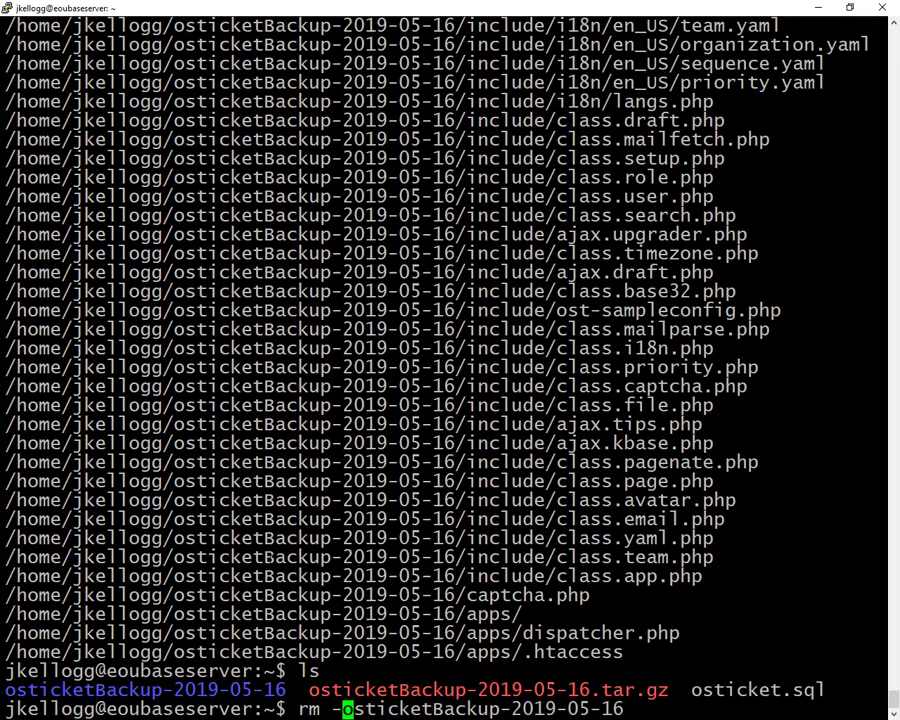
pyautogui.write('R')
pyautogui.press('Right')
pyautogui.press('Right')
pyautogui.press('Right')
pyautogui.press('Right')
pyautogui.press('Right')
pyautogui.press('Right')
pyautogui.press('Right')
pyautogui.press('Right')
pyautogui.press('Right')
pyautogui.press('Right')
pyautogui.press('Right')
pyautogui.press('Right')
pyautogui.press('Right')
pyautogui.press('Right')
pyautogui.press('Right')
pyautogui.press('Right')
pyautogui.press('Right')
pyautogui.press('Right')
pyautogui.press('Right')
pyautogui.press('Right')
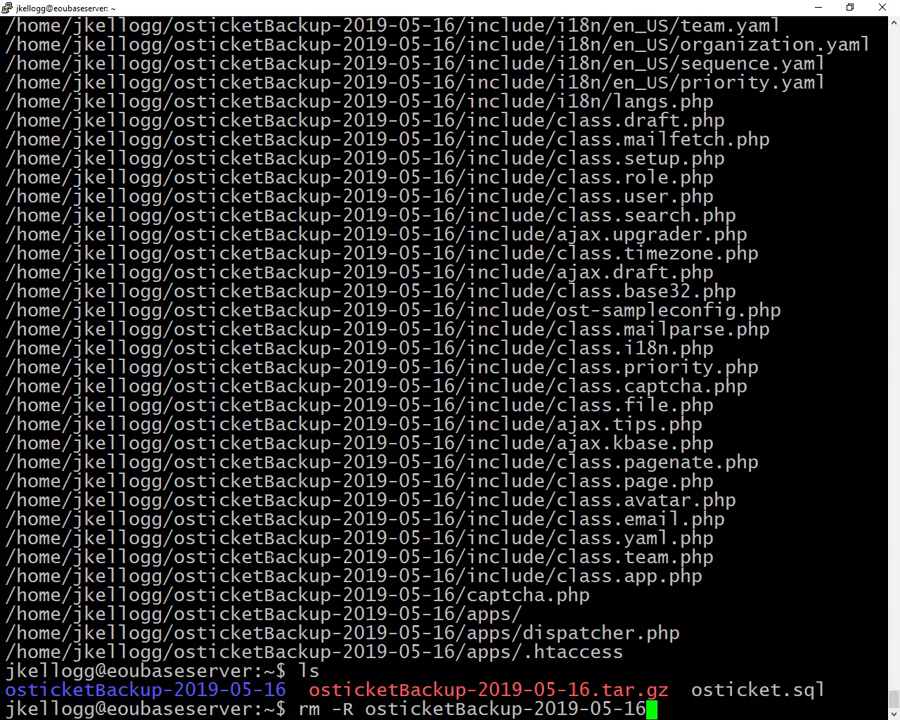
pyautogui.press('Return')
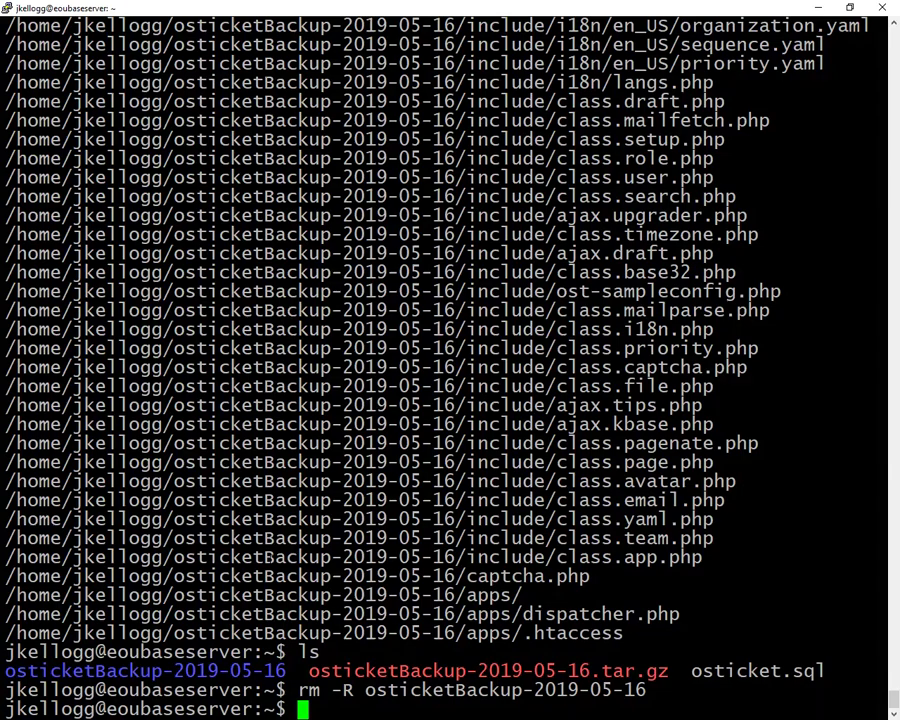
pyautogui.write('ls')
pyautogui.press('Return')
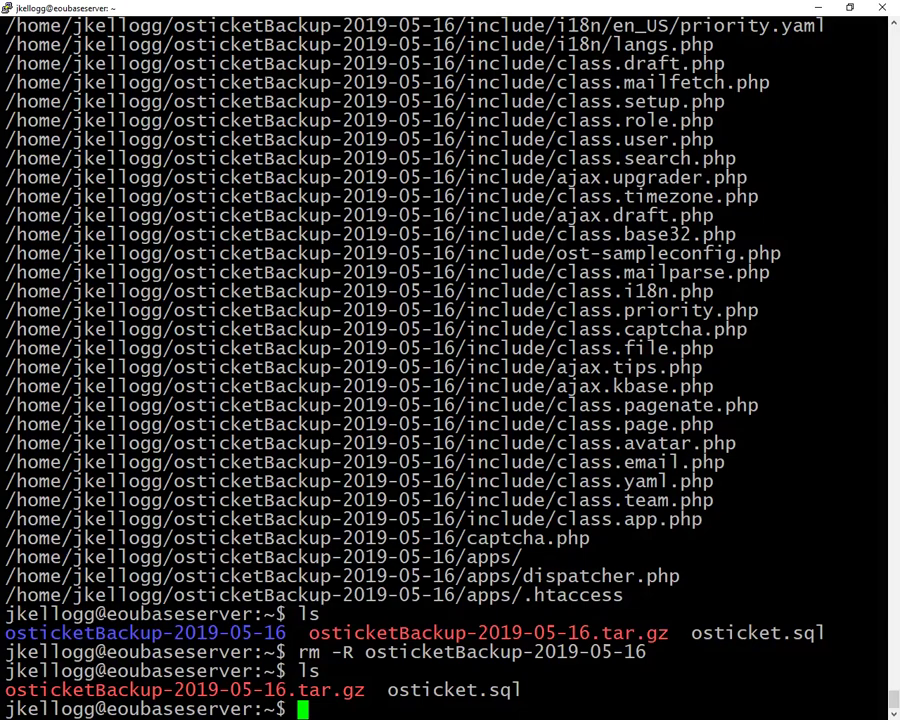
pyautogui.hotkey('alt', 'Tab')
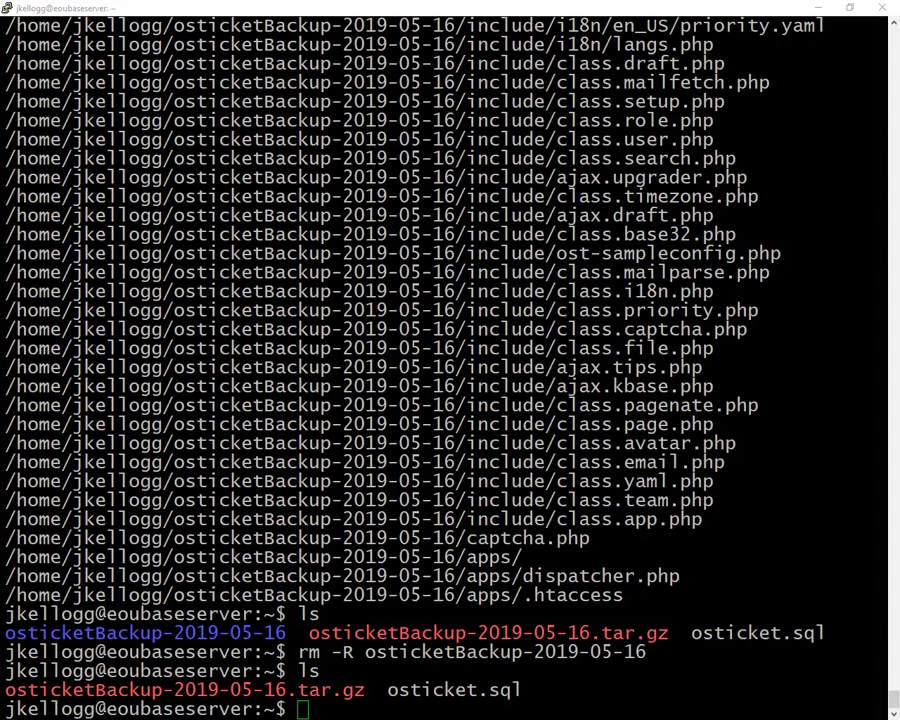
# Minimize PuTTY, review the Upgrade and Migration guide, then return to the admin settings
pyautogui.click(818, 10)
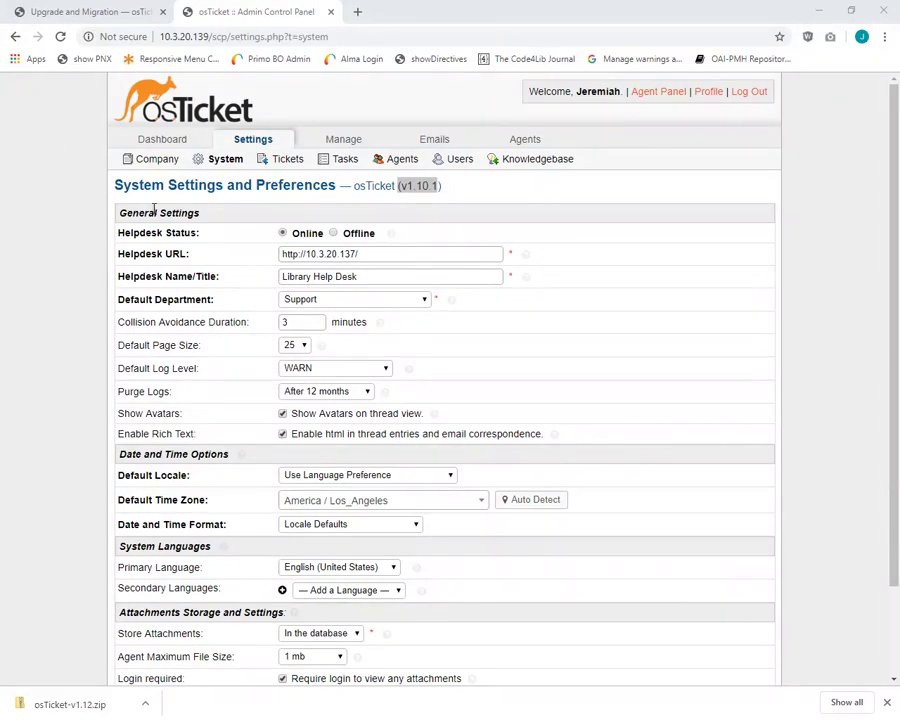
pyautogui.click(70, 12)
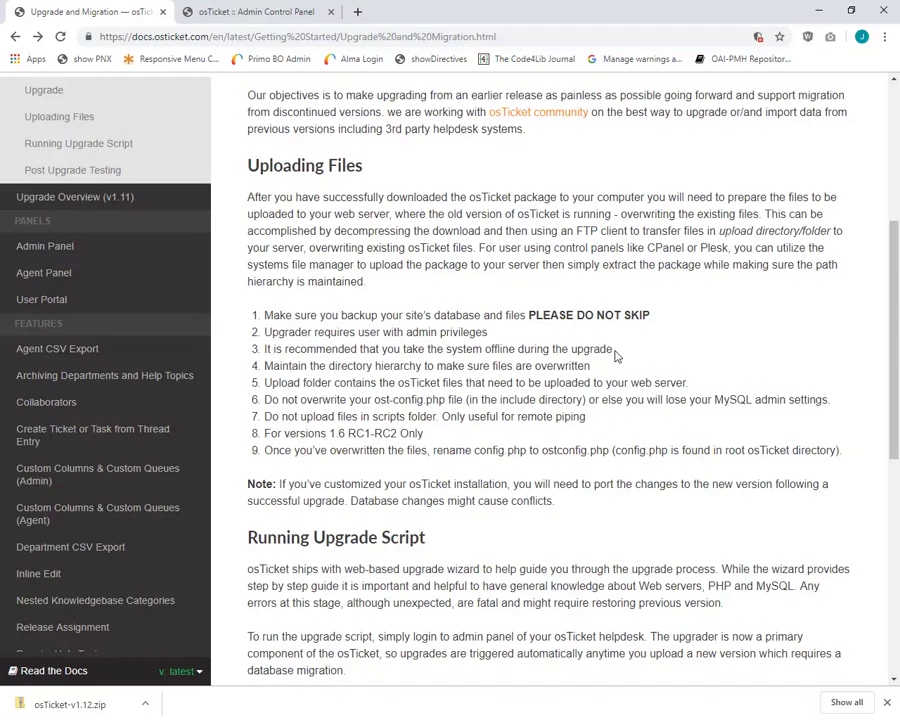
pyautogui.click(230, 15)
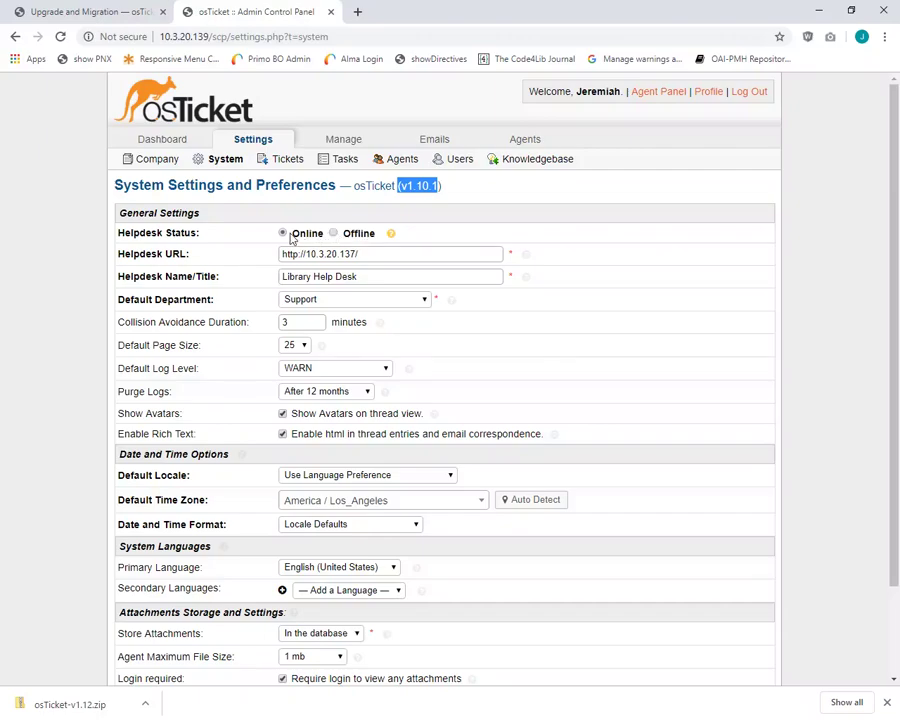
# Set Helpdesk Status to Offline and save the settings
pyautogui.click(333, 233)
pyautogui.scroll(-1, 383, 340)
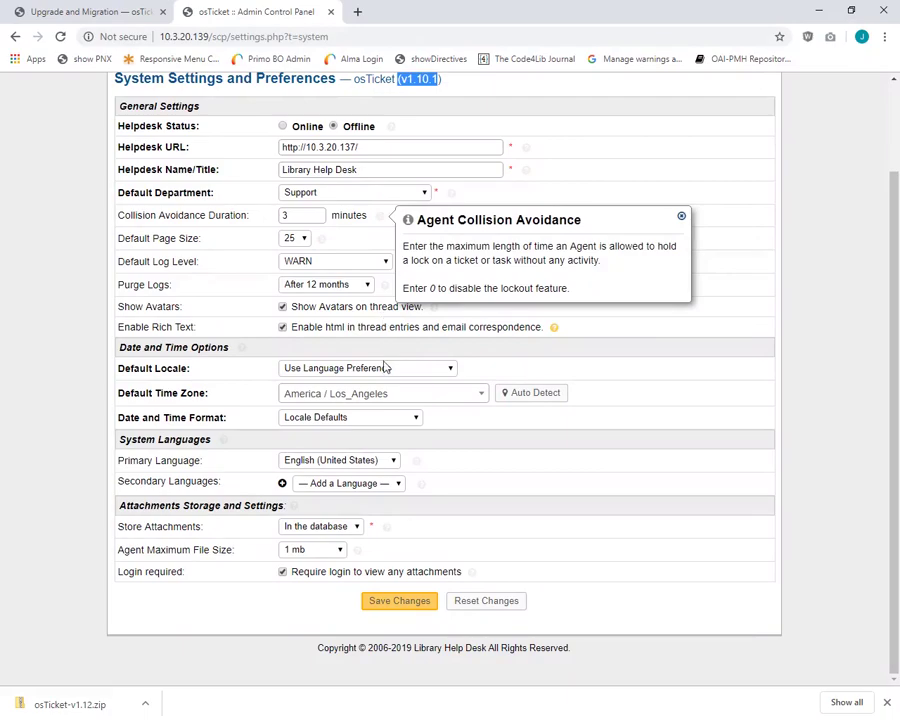
pyautogui.click(388, 601)
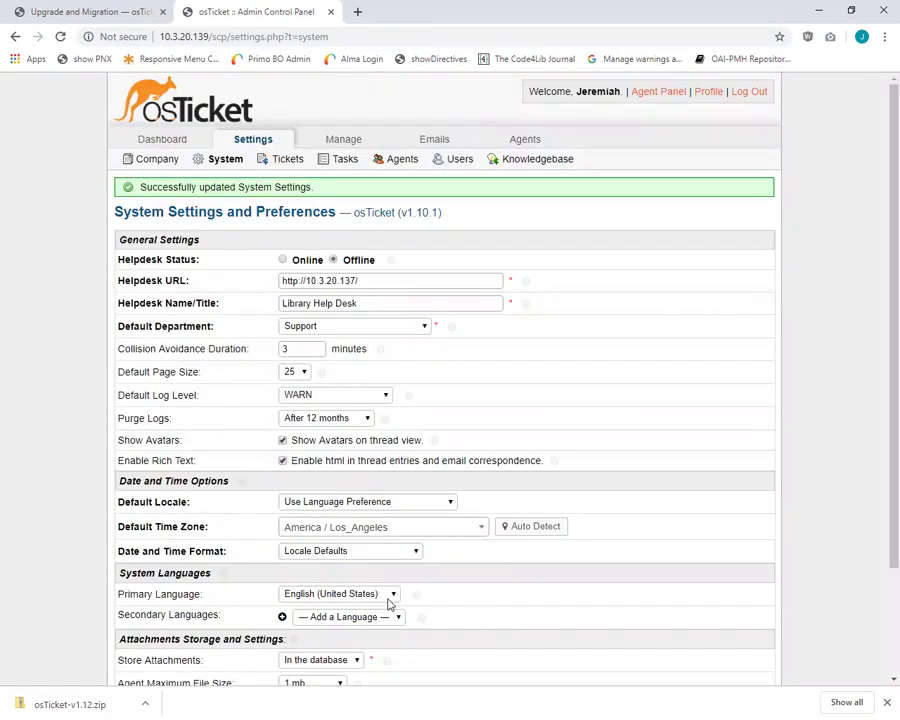
# Verify at 10.3.20.139 that the public support site reports offline, then close it
pyautogui.click(359, 15)
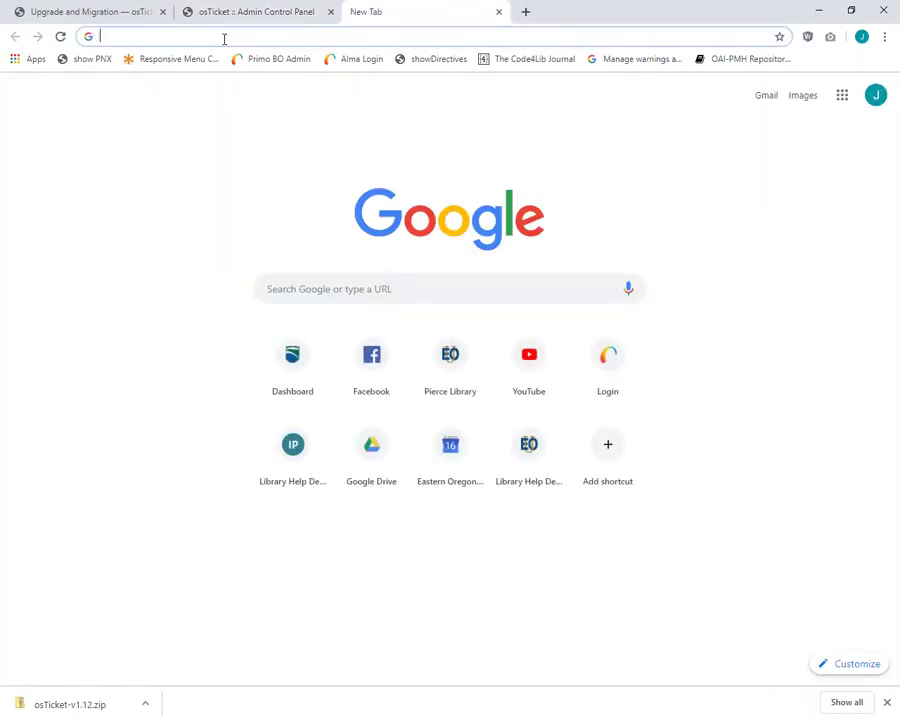
pyautogui.write('10.')
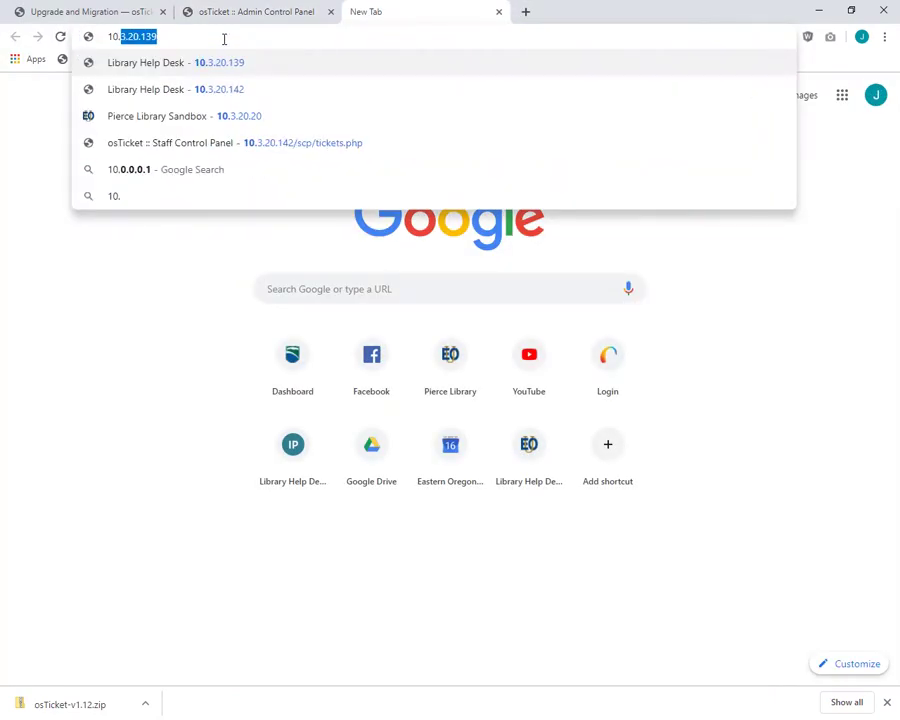
pyautogui.press('Return')
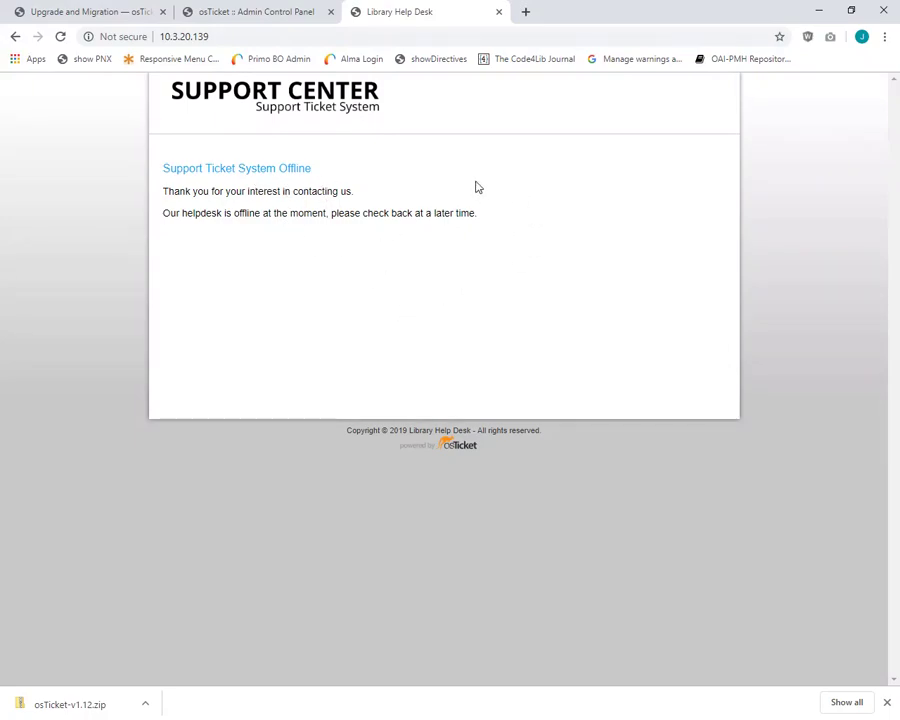
pyautogui.click(499, 12)
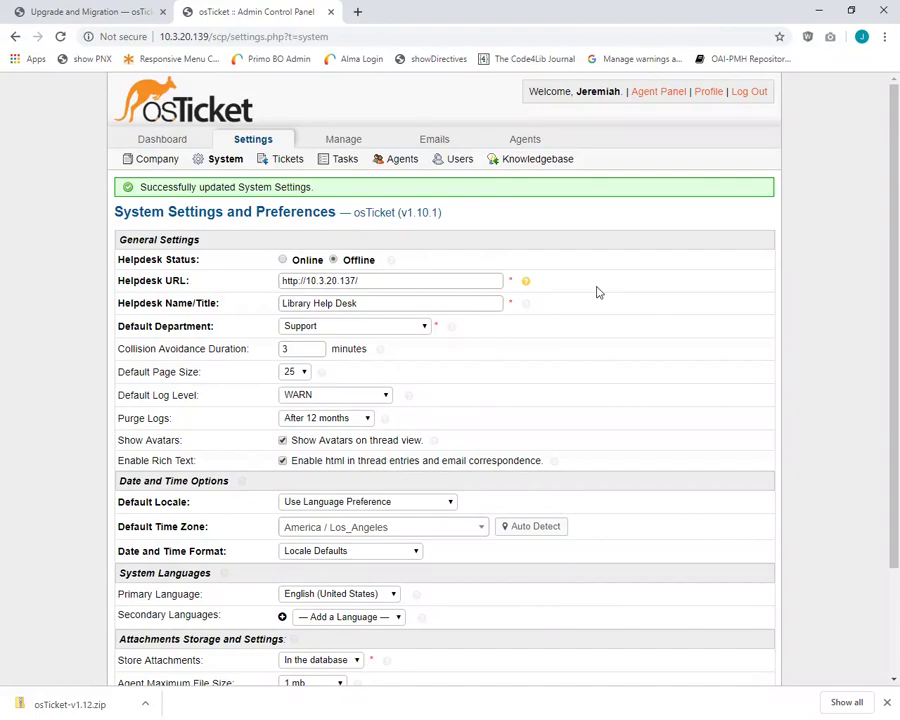
# Switch to the Upgrade and Migration documentation tab
pyautogui.click(114, 14)
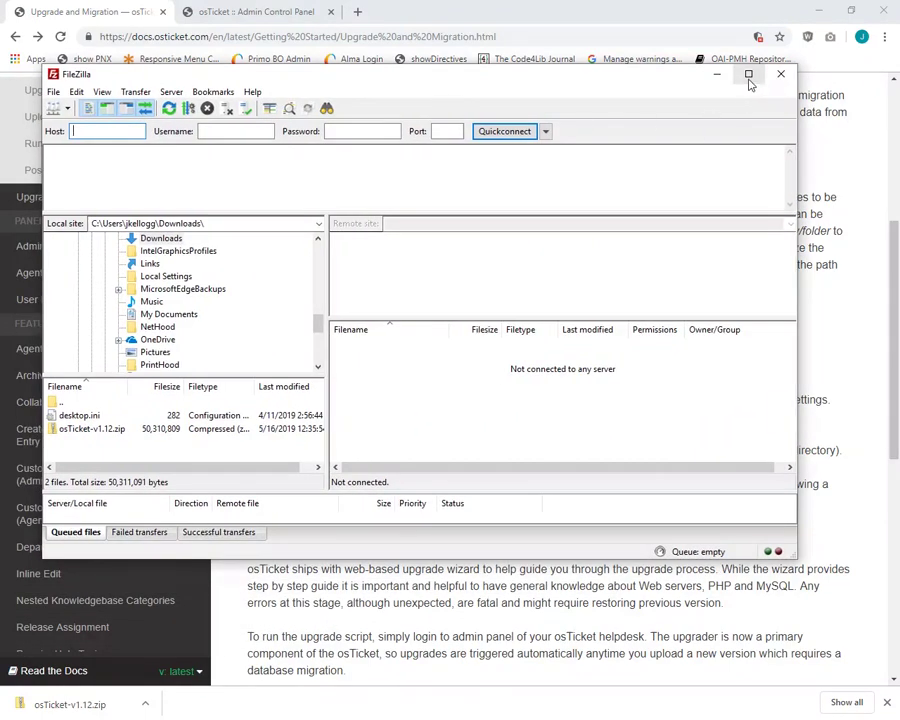
# Copy the server address into FileZilla's host field, stripping the http prefix and slash
pyautogui.click(217, 16)
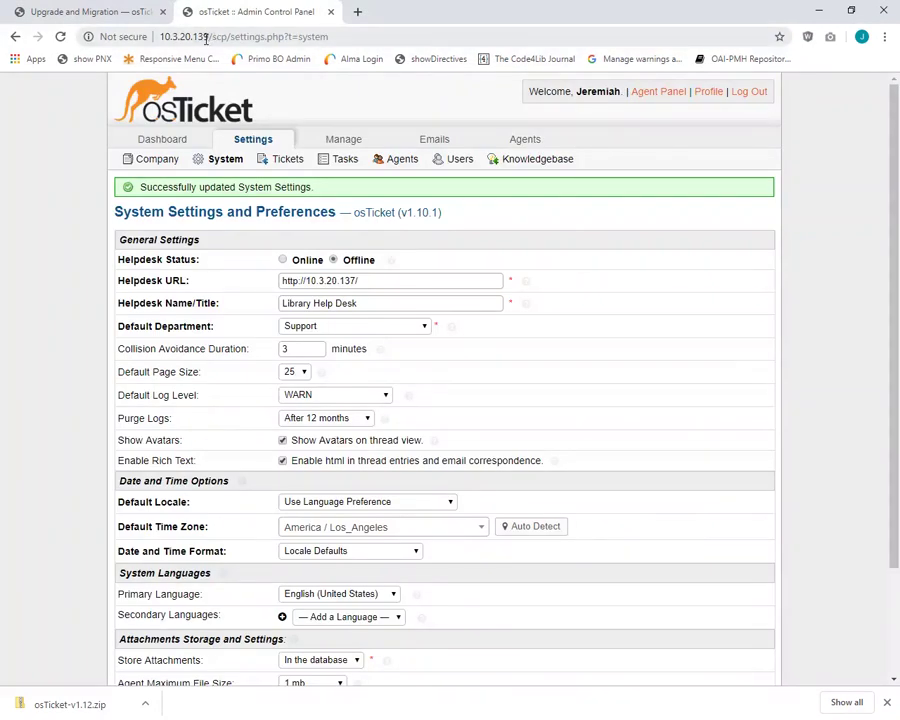
pyautogui.moveTo(208, 37); pyautogui.dragTo(156, 43)
pyautogui.hotkey('ctrl', 'c')
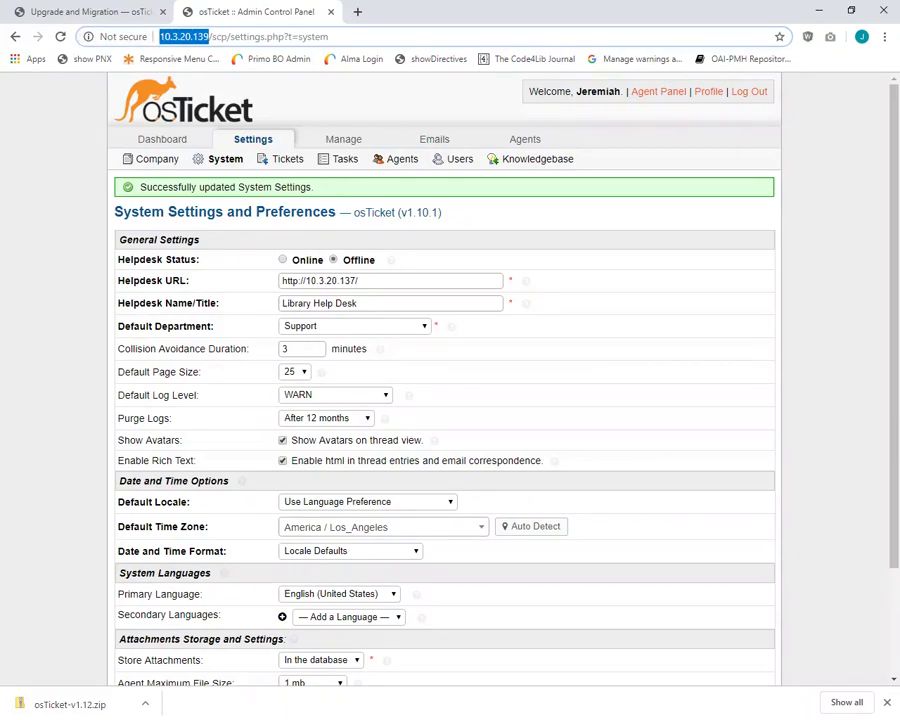
pyautogui.hotkey('alt', 'Tab')
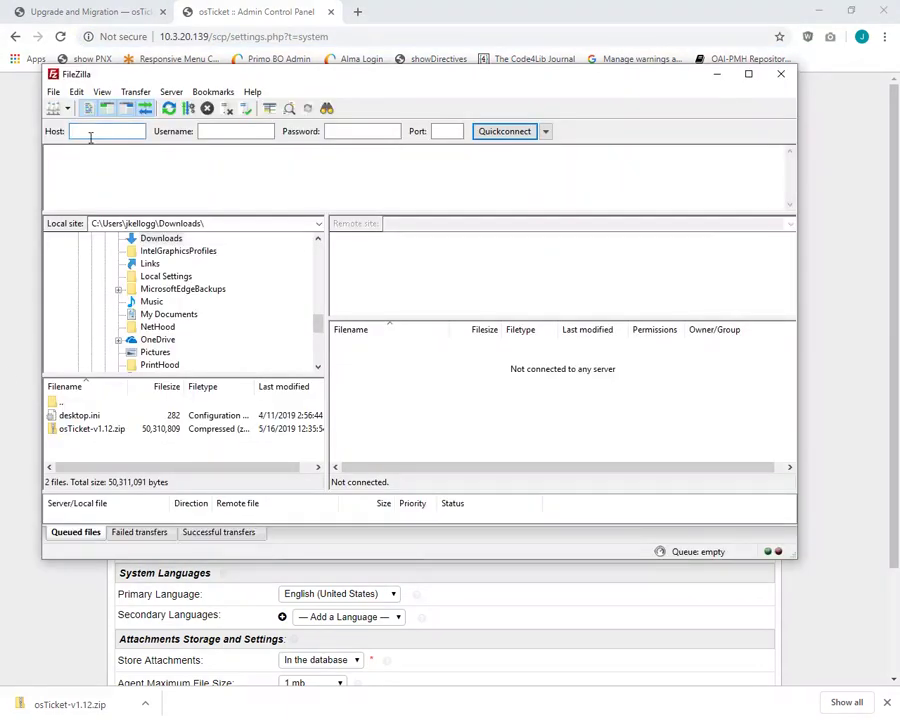
pyautogui.hotkey('ctrl', 'v')
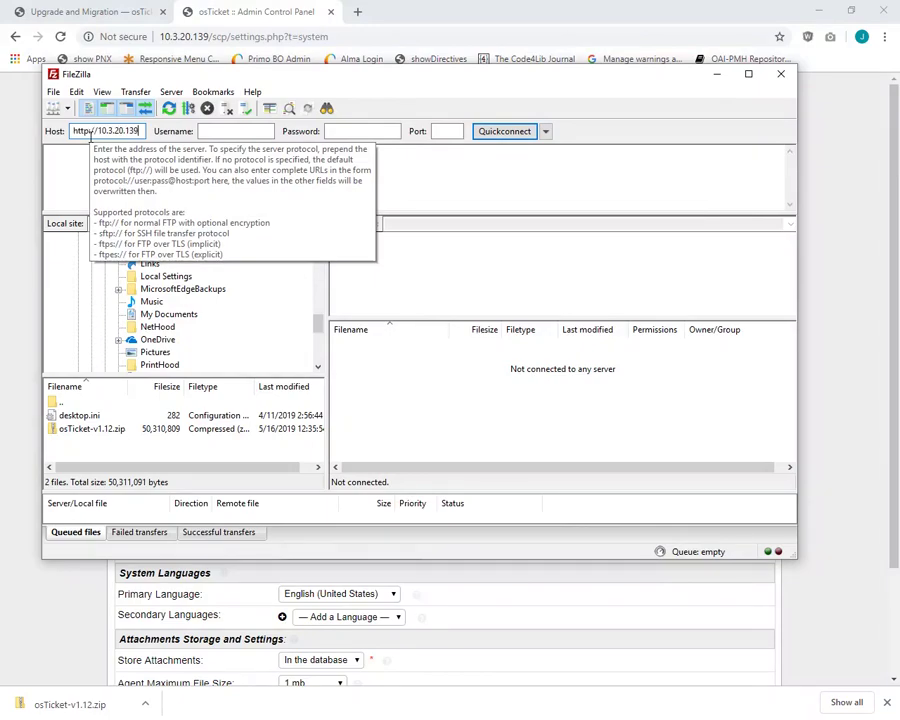
pyautogui.moveTo(96, 131); pyautogui.dragTo(54, 135)
pyautogui.press('Delete')
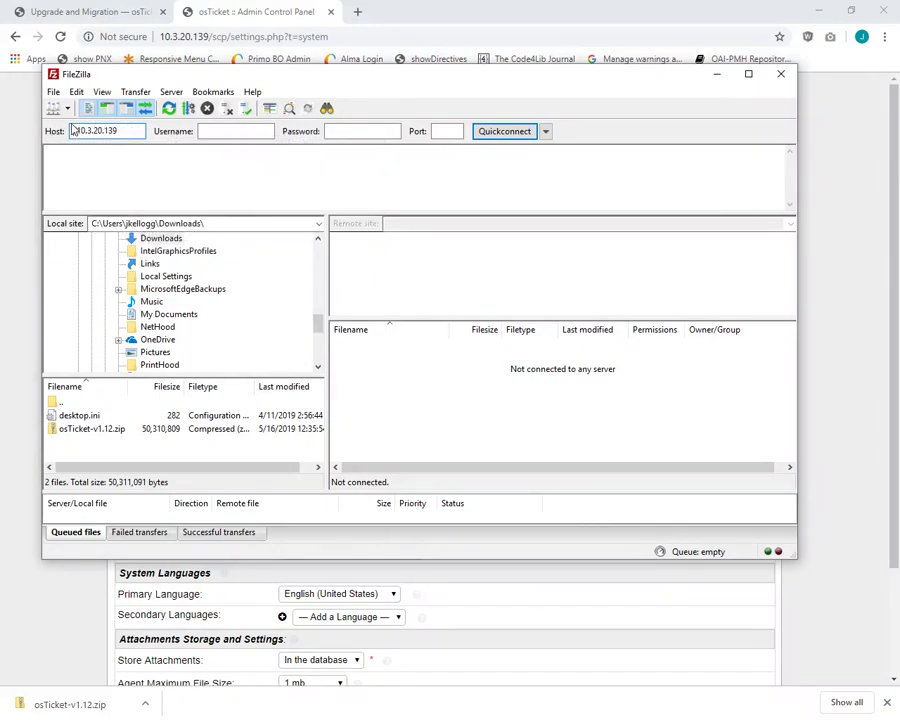
pyautogui.press('Delete')
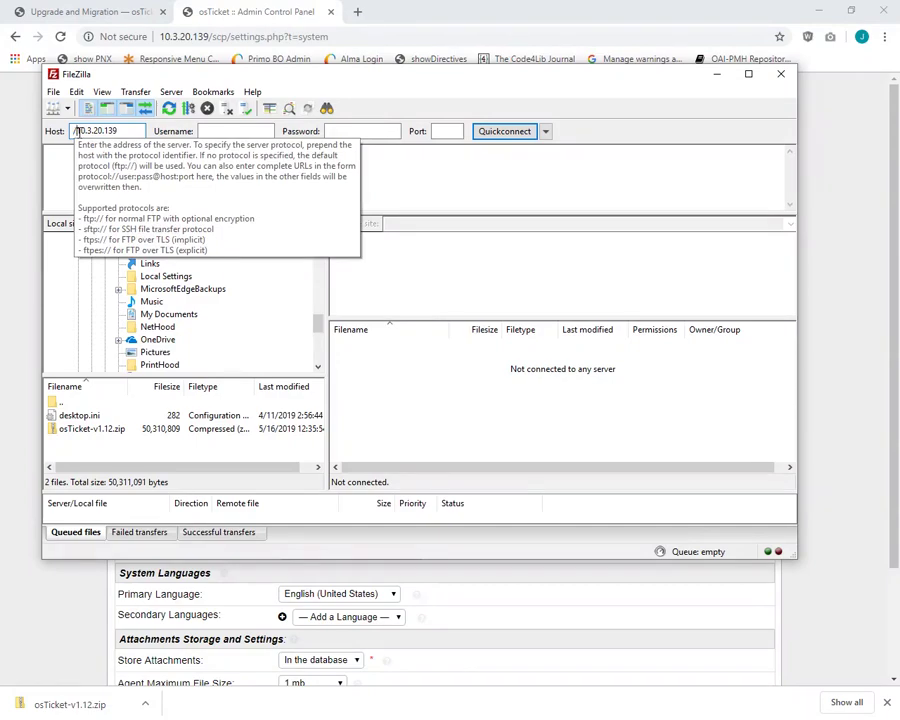
# Connect over SFTP port 22 with the account credentials and upload osTicket-v1.12.zip
pyautogui.click(236, 131)
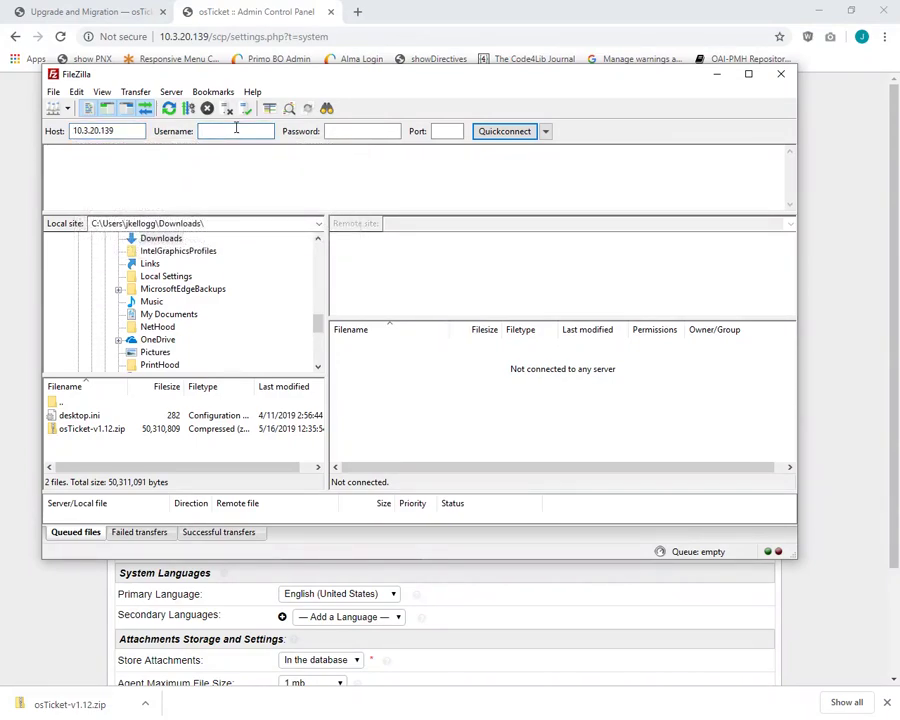
pyautogui.write('jkellogg')
pyautogui.press('Tab')
pyautogui.write('••••••••')
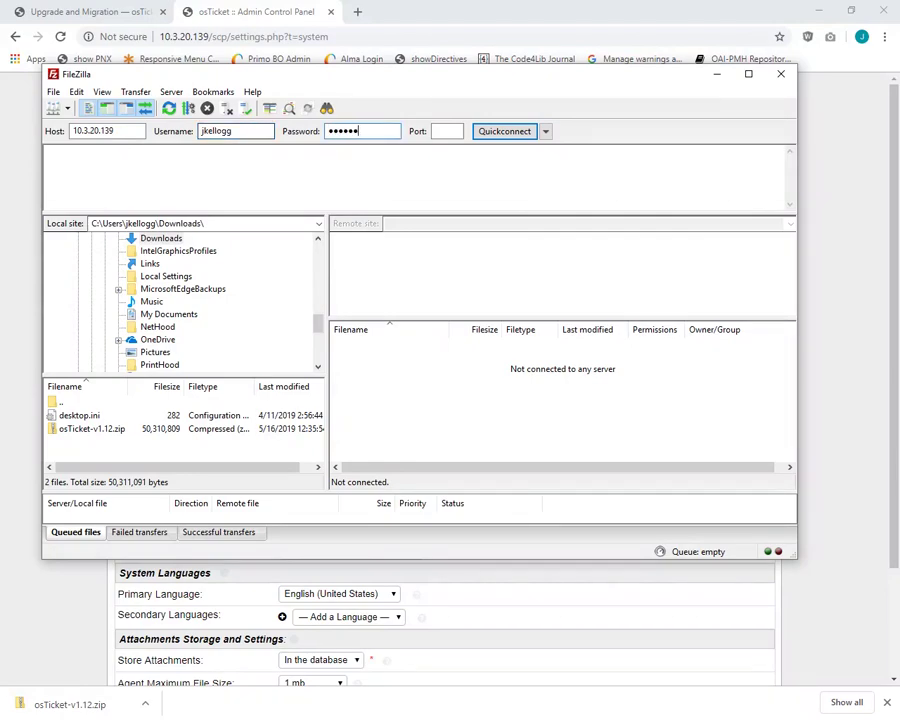
pyautogui.press('Tab')
pyautogui.write('22')
pyautogui.press('Return')
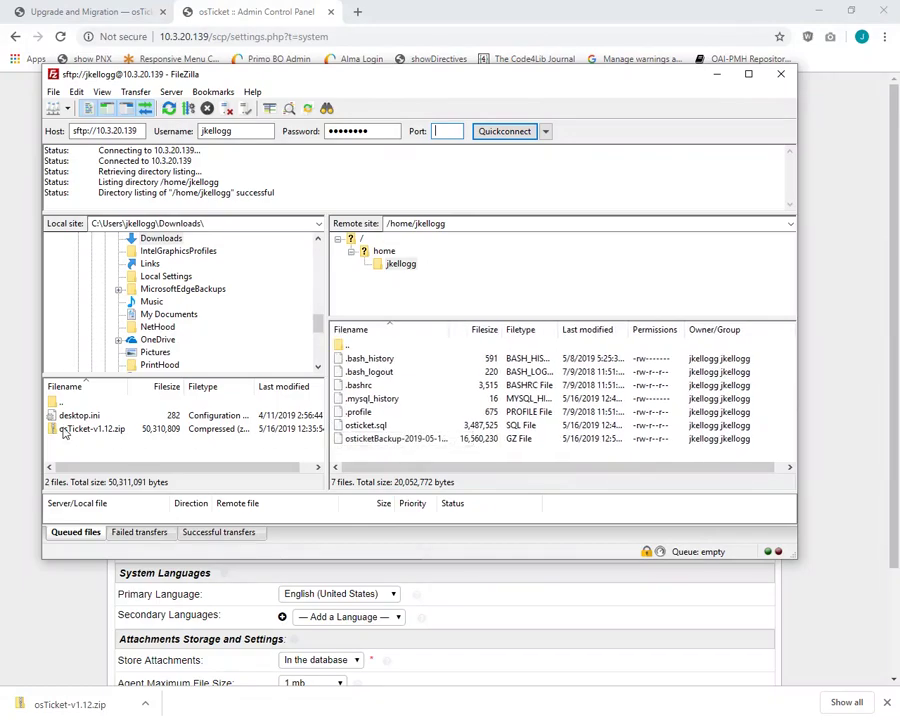
pyautogui.moveTo(56, 430); pyautogui.dragTo(380, 453)
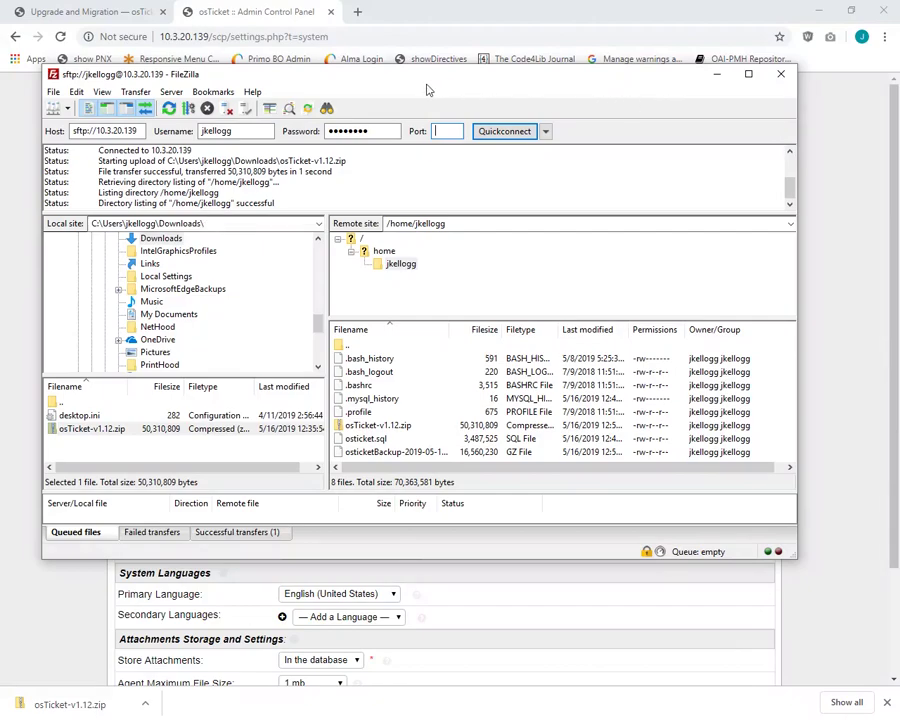
pyautogui.moveTo(450, 75); pyautogui.dragTo(0, 129)
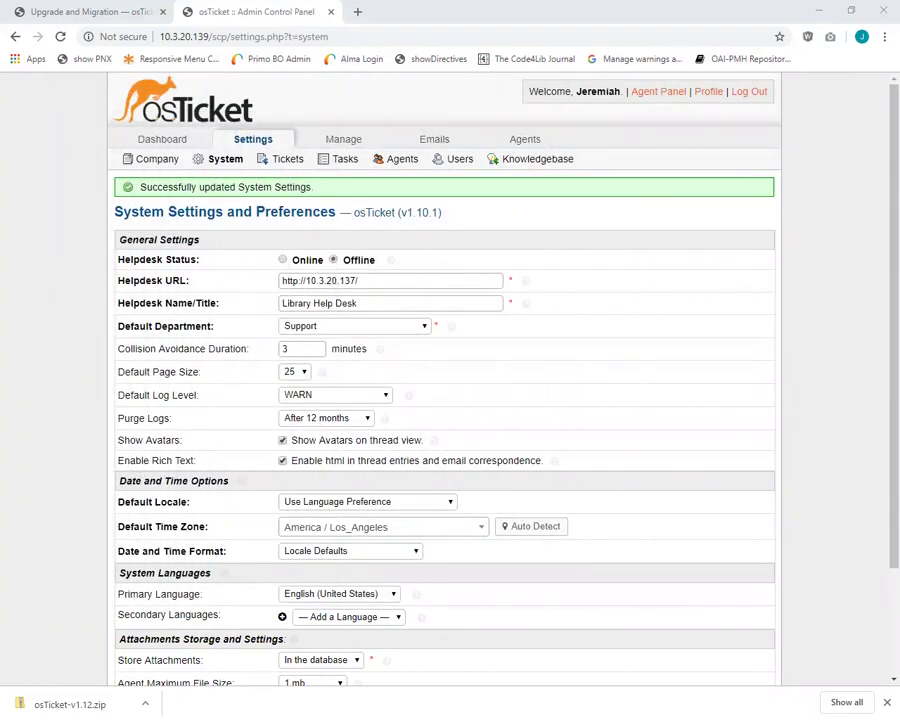
# Maximize PuTTY, clear it, and check the home directory with pwd and ls
pyautogui.doubleClick(184, 36)
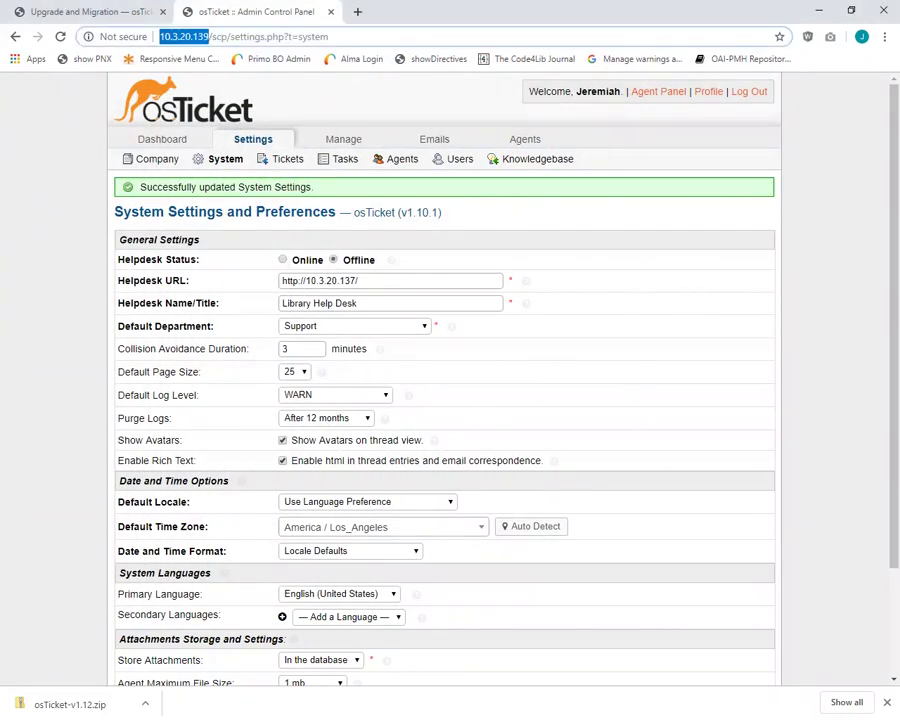
pyautogui.hotkey('alt', 'Tab')
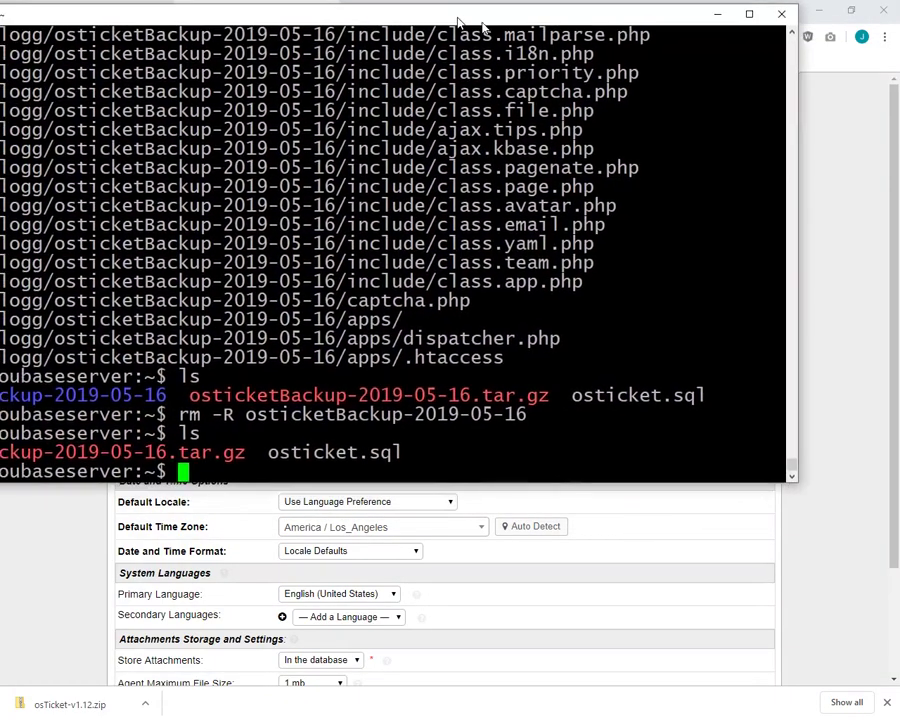
pyautogui.moveTo(458, 24); pyautogui.dragTo(566, 44)
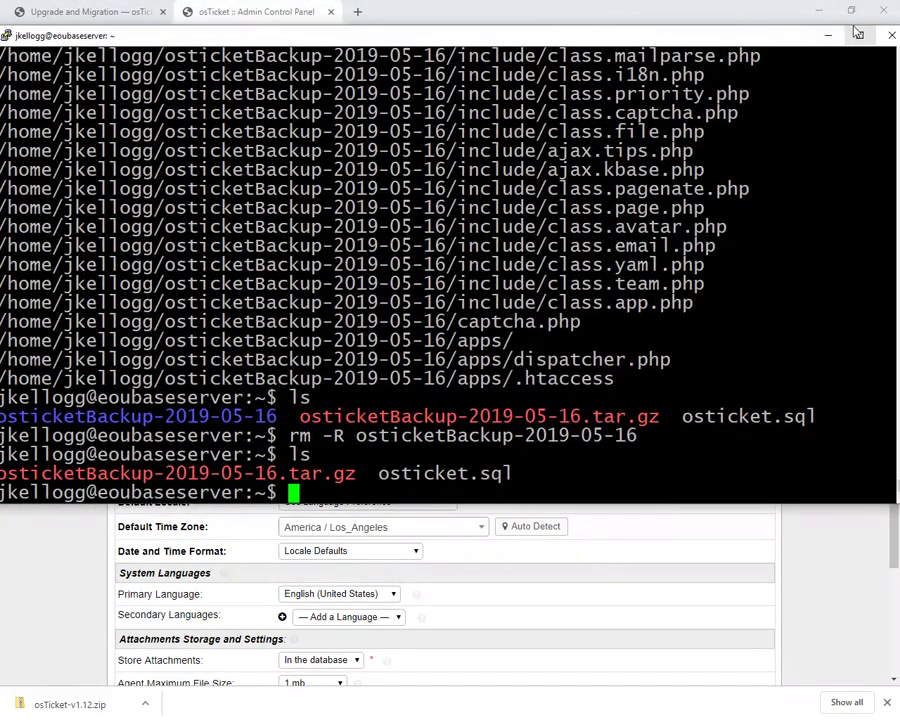
pyautogui.click(857, 34)
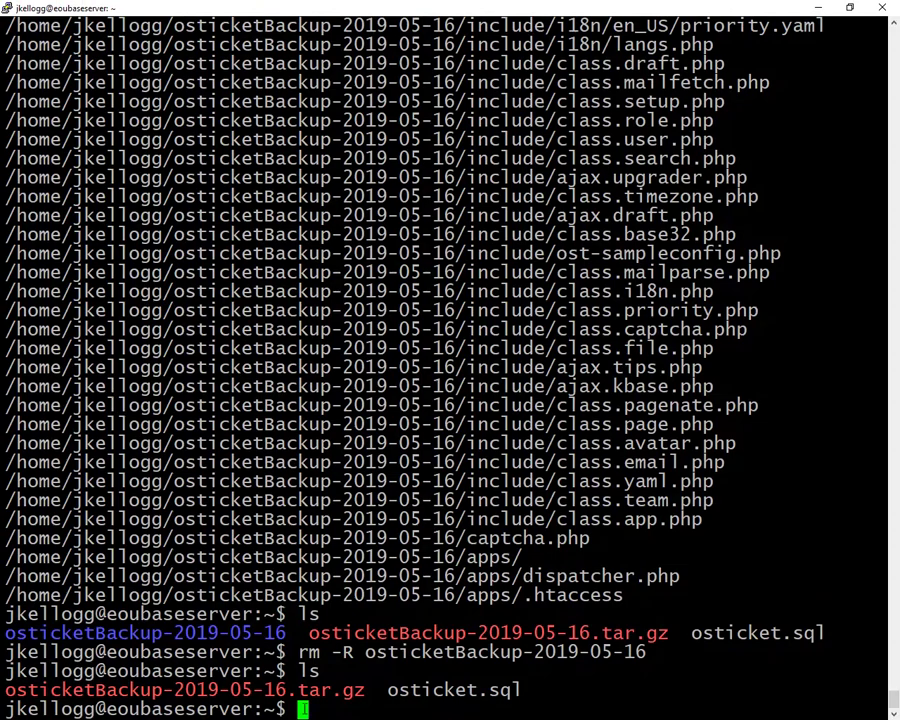
pyautogui.write('clear')
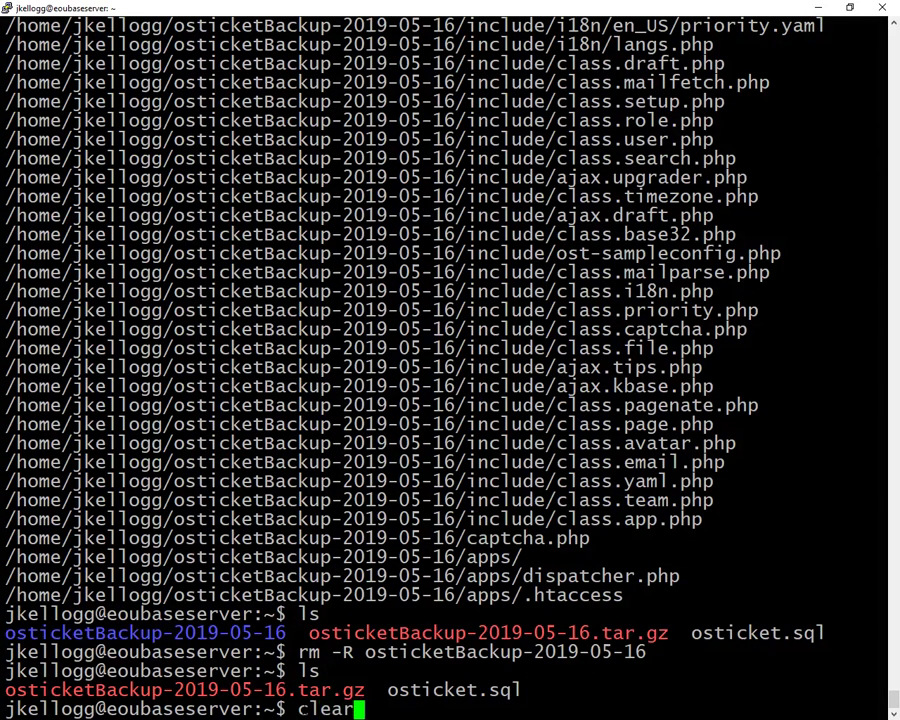
pyautogui.press('Return')
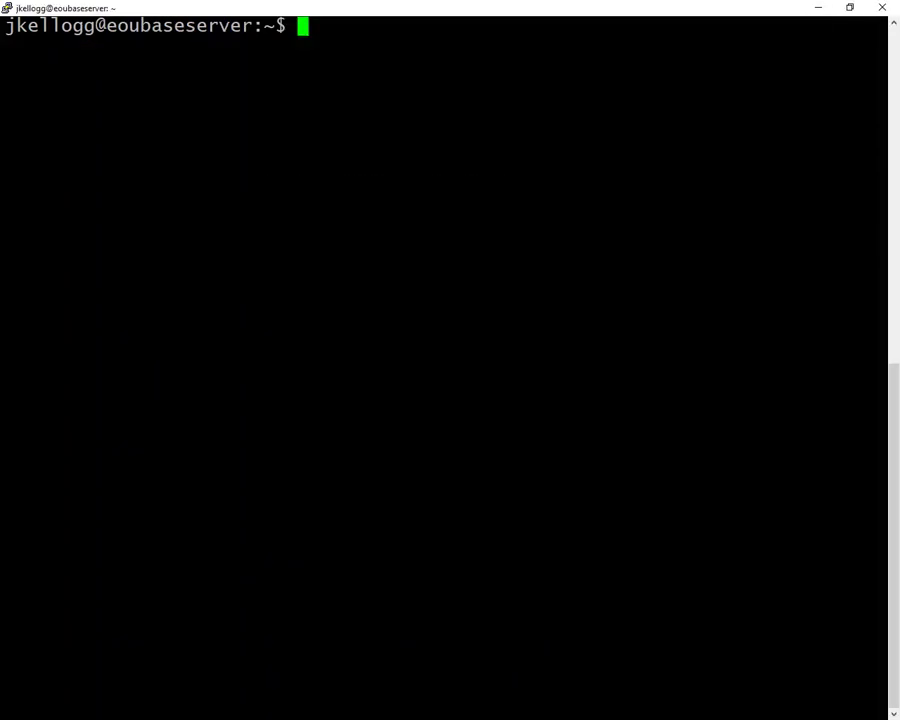
pyautogui.write('pwd')
pyautogui.press('Return')
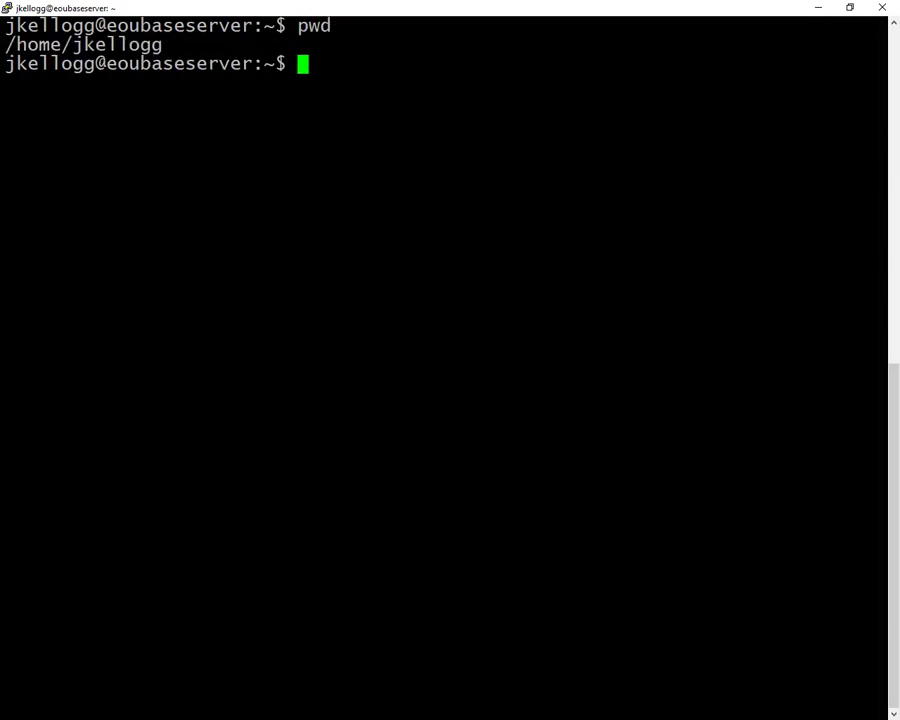
pyautogui.write('ls')
pyautogui.press('Return')
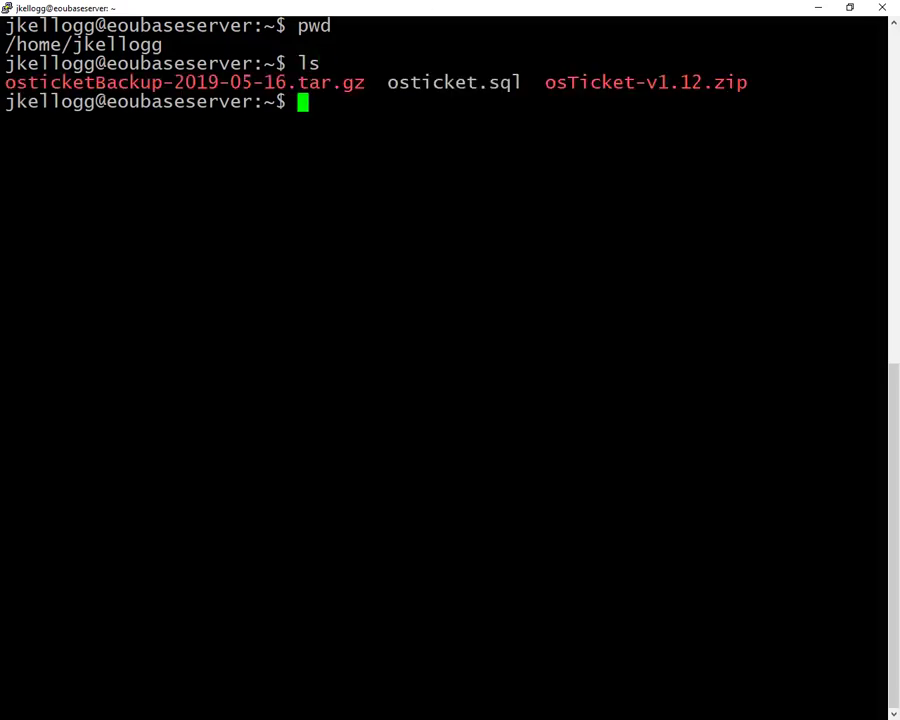
pyautogui.moveTo(590, 82); pyautogui.dragTo(769, 82)
pyautogui.click(769, 82)
# Unzip osTicket-v1.12.zip, answering y to replace the existing file
pyautogui.write('unzip osT')
pyautogui.press('Tab')
pyautogui.press('Return')
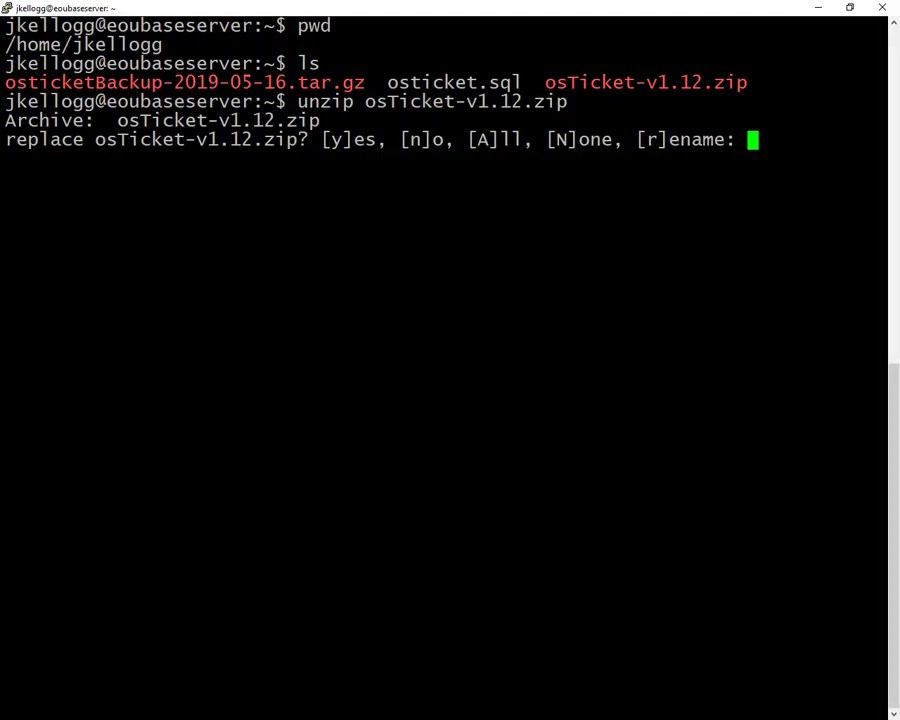
pyautogui.write('y')
pyautogui.press('Return')
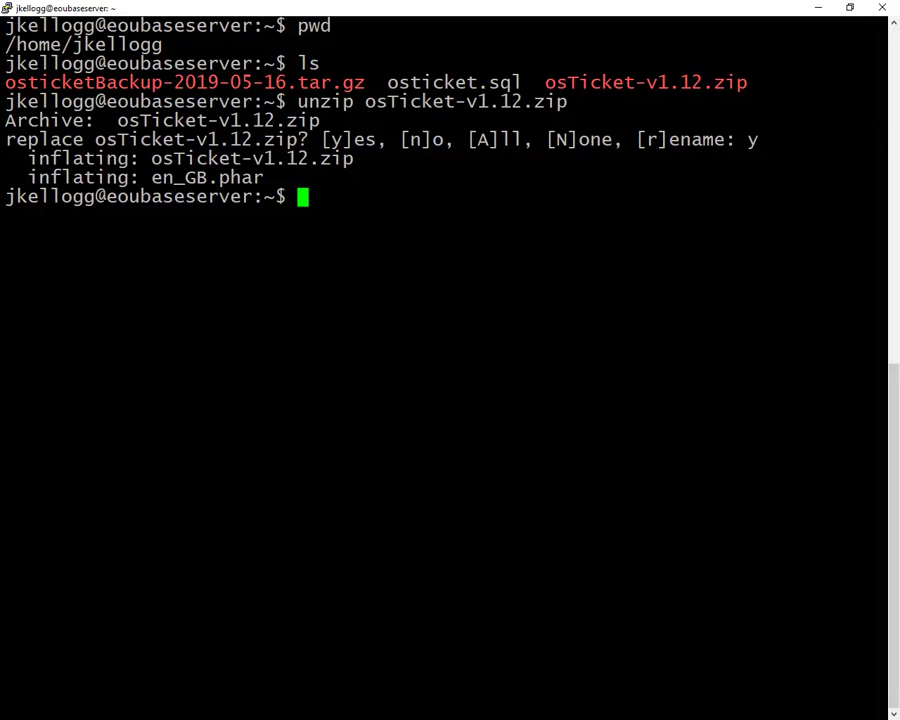
# Re-run unzip osTicket-v1.12.zip to extract the upload and scripts folders, verify with ls, and clear the screen
pyautogui.write('cd ')
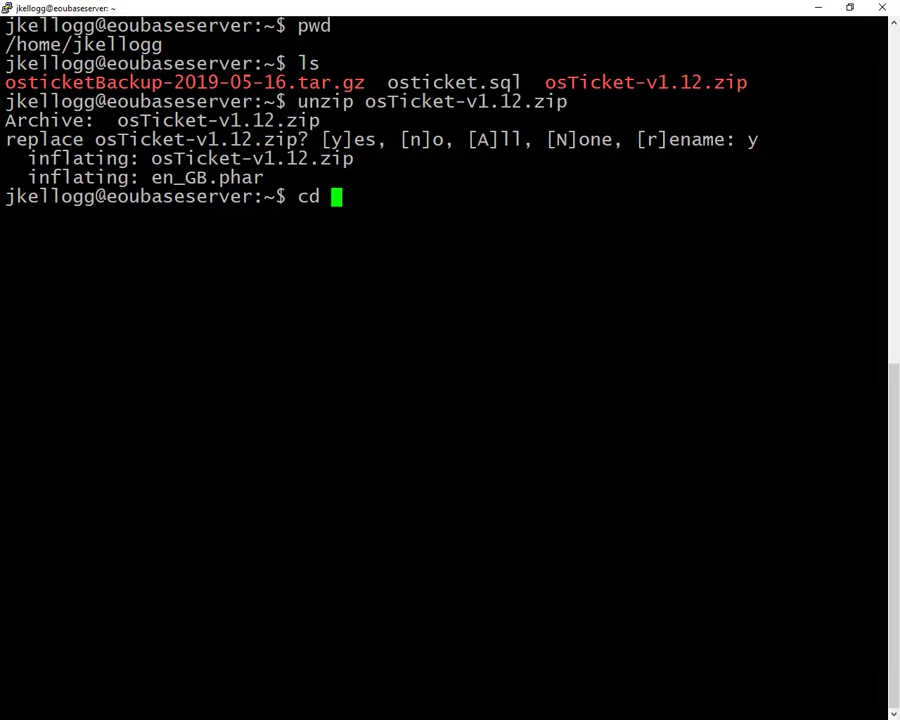
pyautogui.write('o')
pyautogui.press('BackSpace')
pyautogui.press('BackSpace')
pyautogui.press('BackSpace')
pyautogui.press('BackSpace')
pyautogui.write('ls')
pyautogui.press('Return')
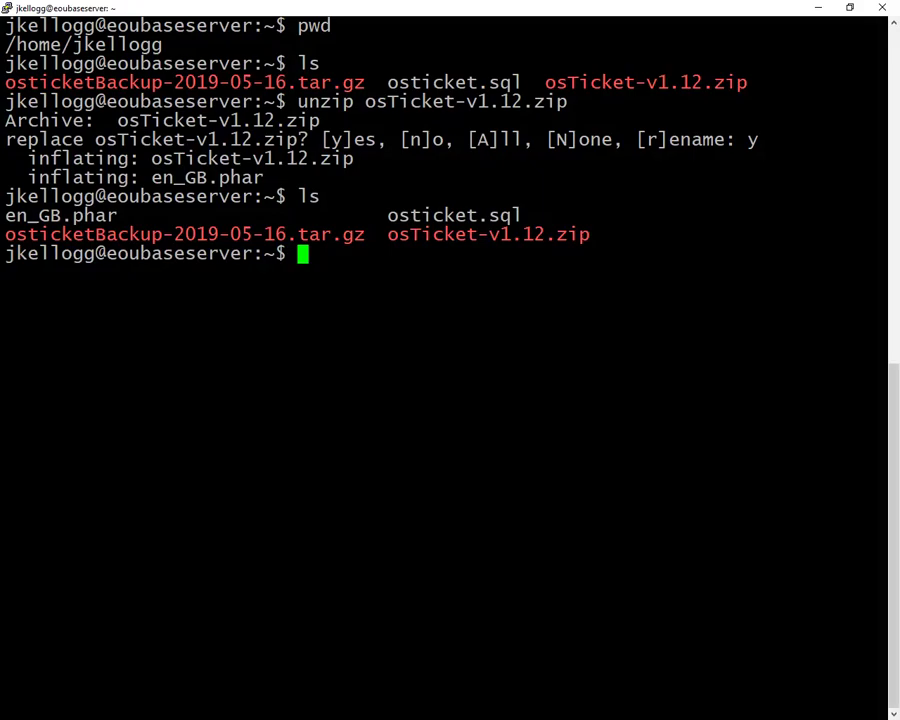
pyautogui.write('ls')
pyautogui.press('Up')
pyautogui.press('Up')
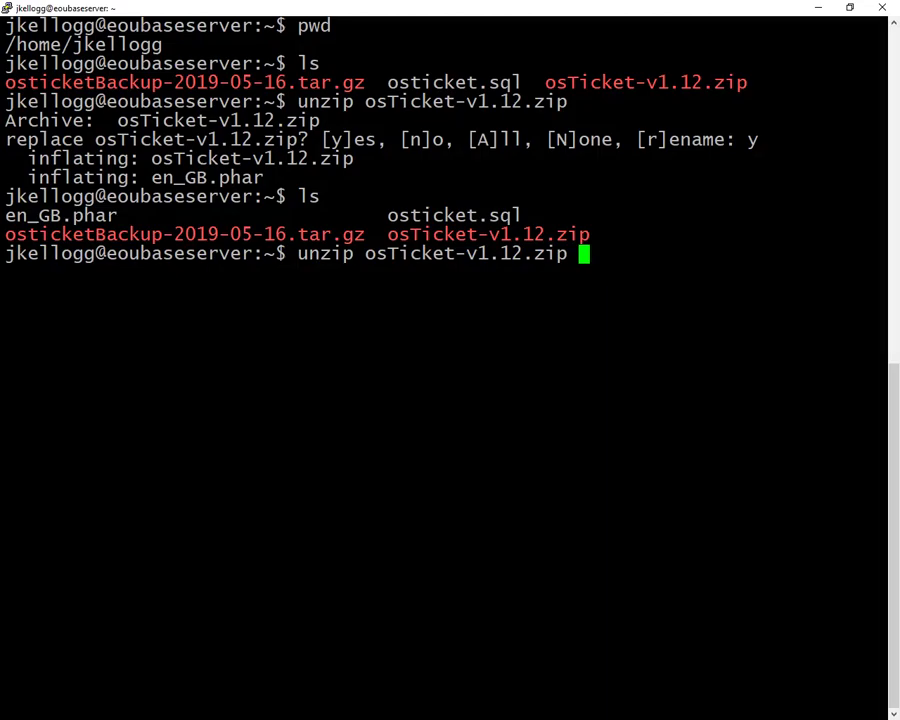
pyautogui.press('Return')
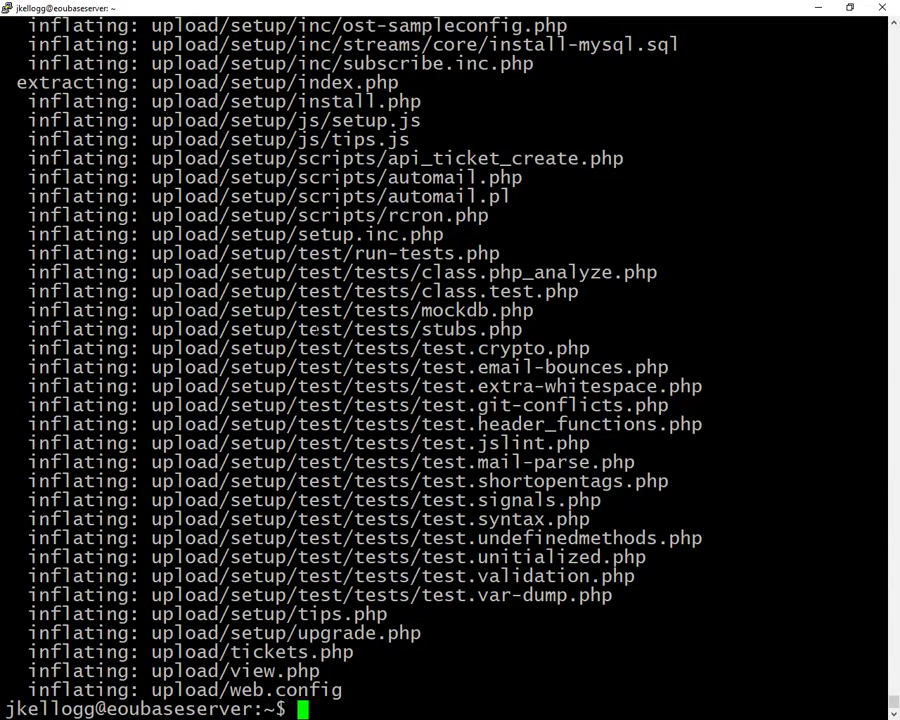
pyautogui.write('ls')
pyautogui.press('Return')
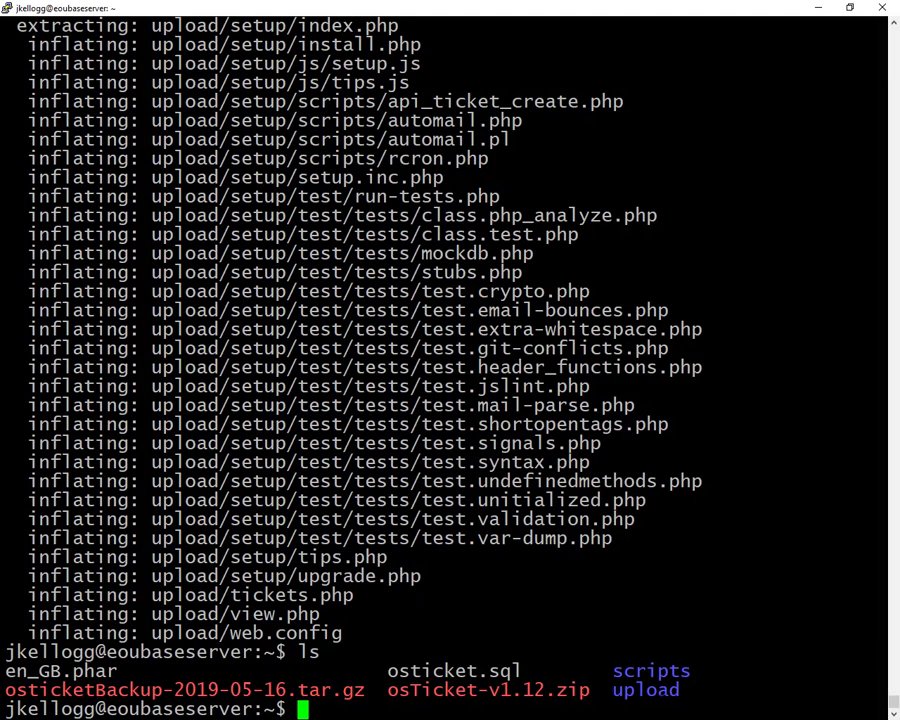
pyautogui.write('clear')
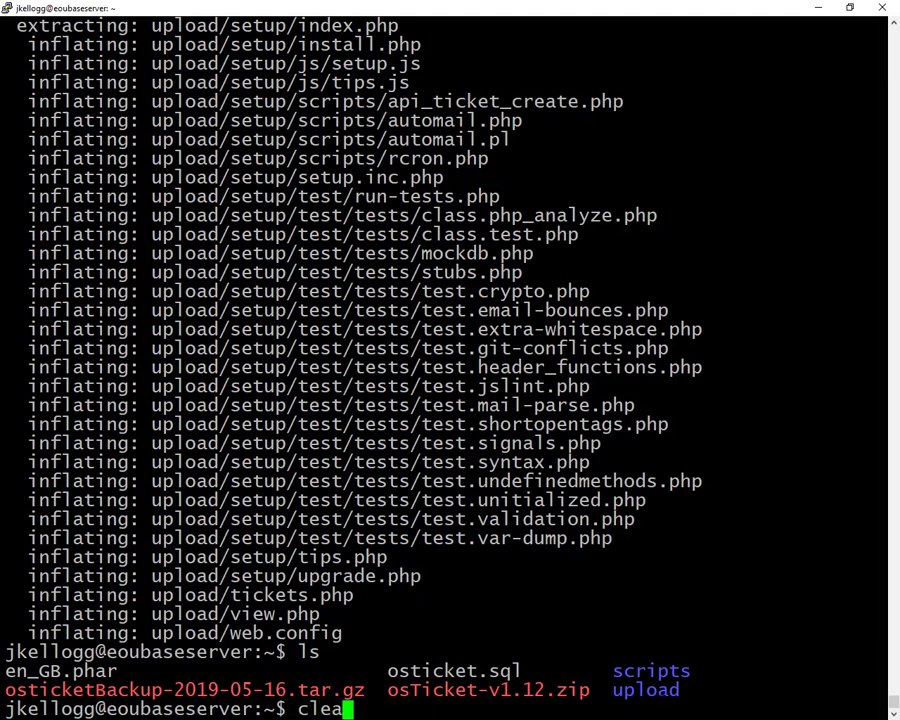
pyautogui.press('Return')
# Delete osTicket-v1.12.zip from the home folder with rm, confirm with ls, and minimize PuTTY
pyautogui.write('ls')
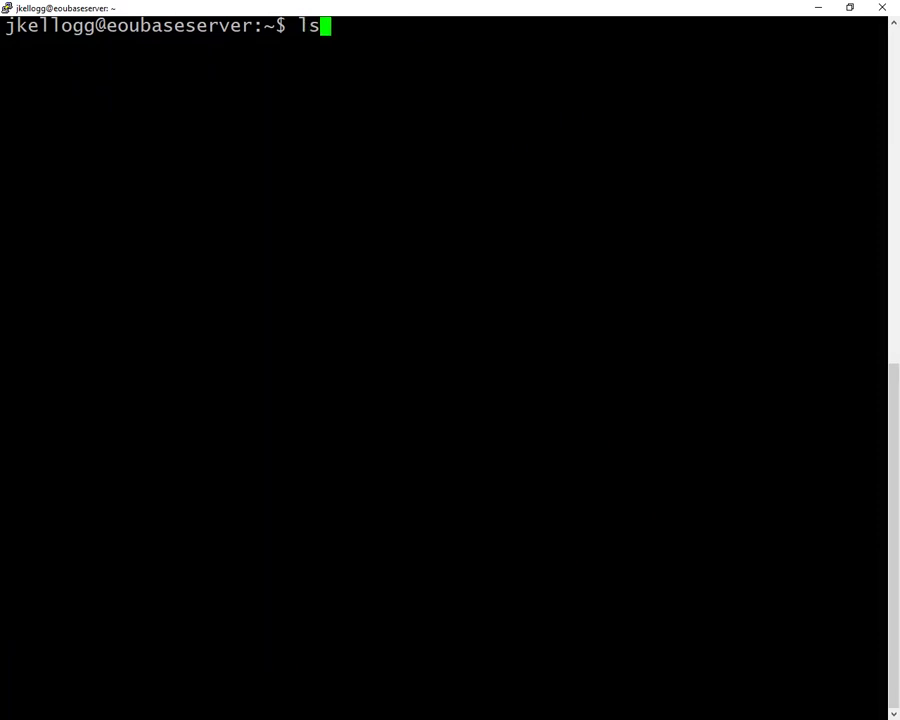
pyautogui.press('Return')
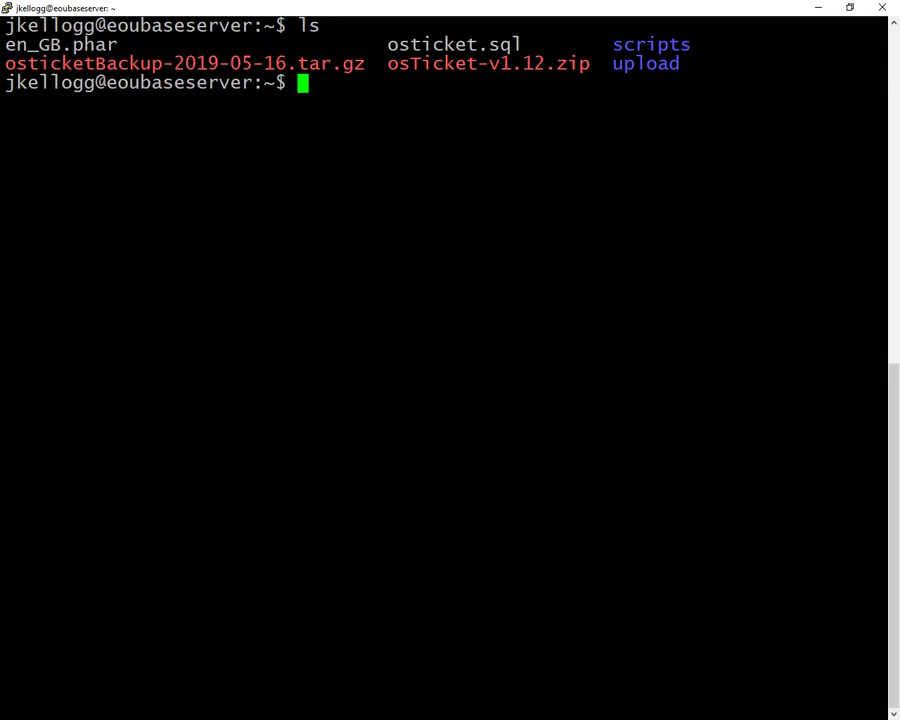
pyautogui.write('rm os')
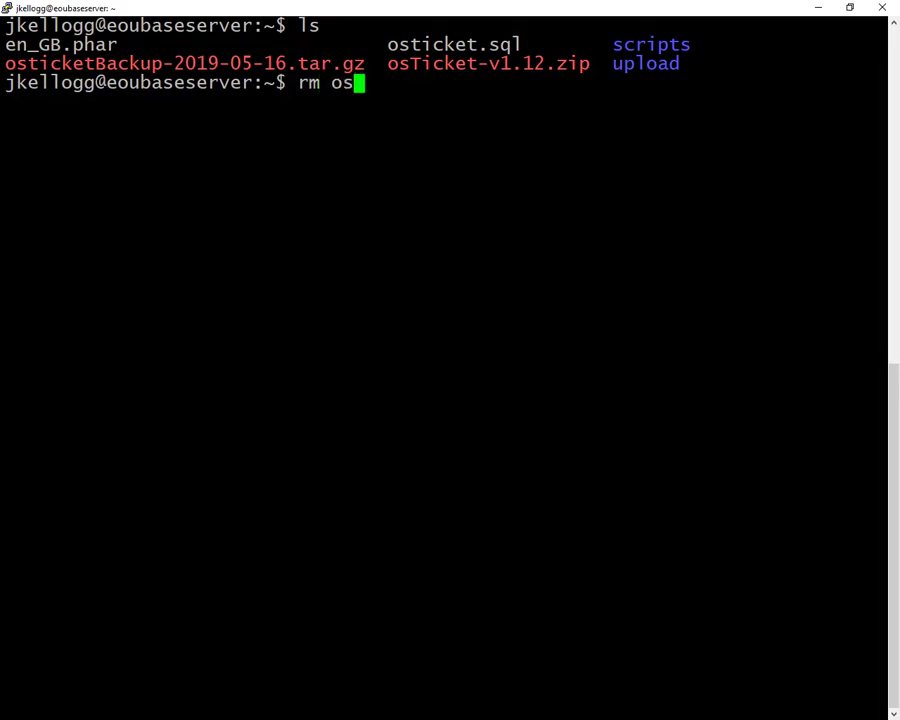
pyautogui.write('ticket')
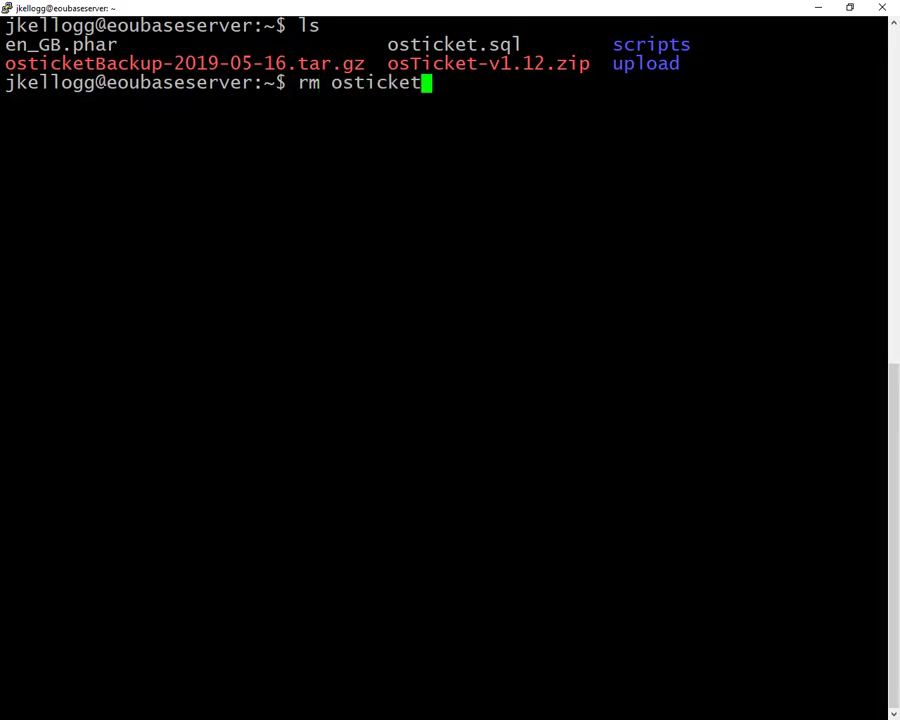
pyautogui.write('.')
pyautogui.press('BackSpace')
pyautogui.write('-v')
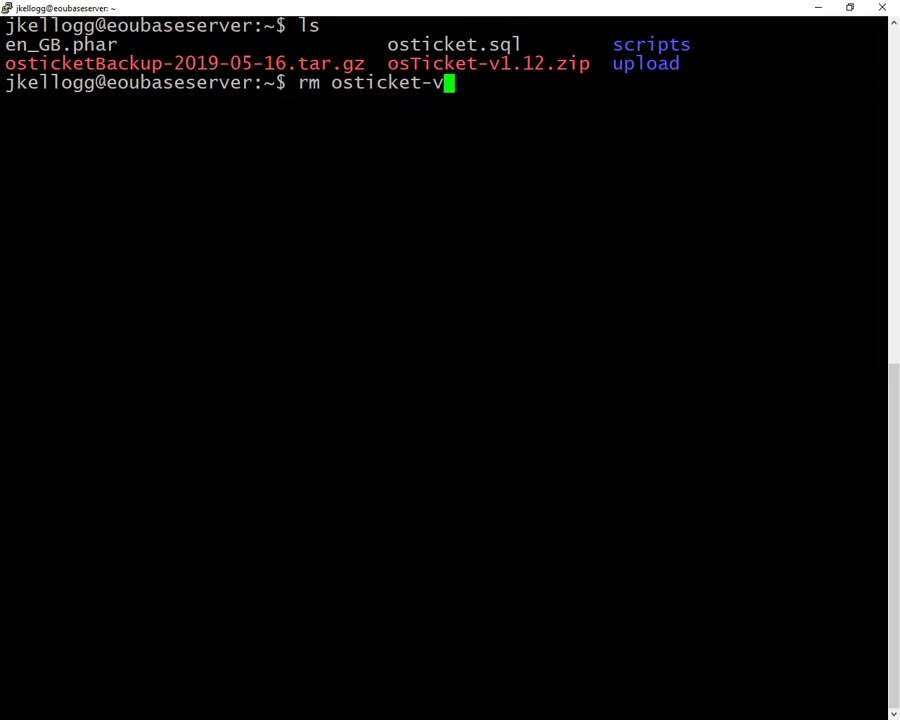
pyautogui.write('1.')
pyautogui.press('BackSpace')
pyautogui.press('BackSpace')
pyautogui.press('BackSpace')
pyautogui.press('BackSpace')
pyautogui.press('BackSpace')
pyautogui.press('BackSpace')
pyautogui.press('BackSpace')
pyautogui.press('BackSpace')
pyautogui.press('BackSpace')
pyautogui.press('BackSpace')
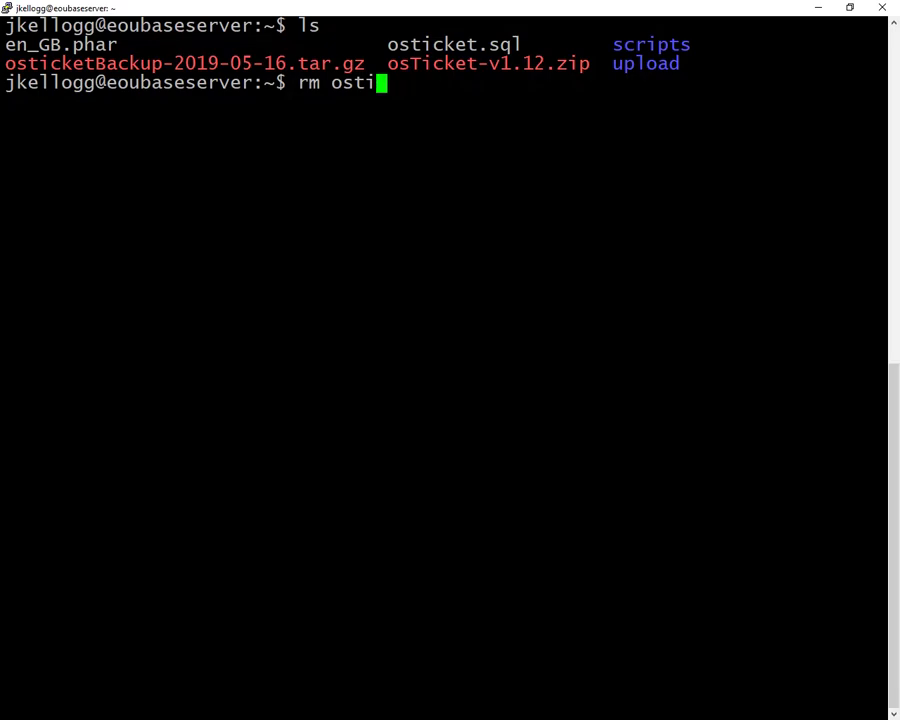
pyautogui.write('T')
pyautogui.press('Tab')
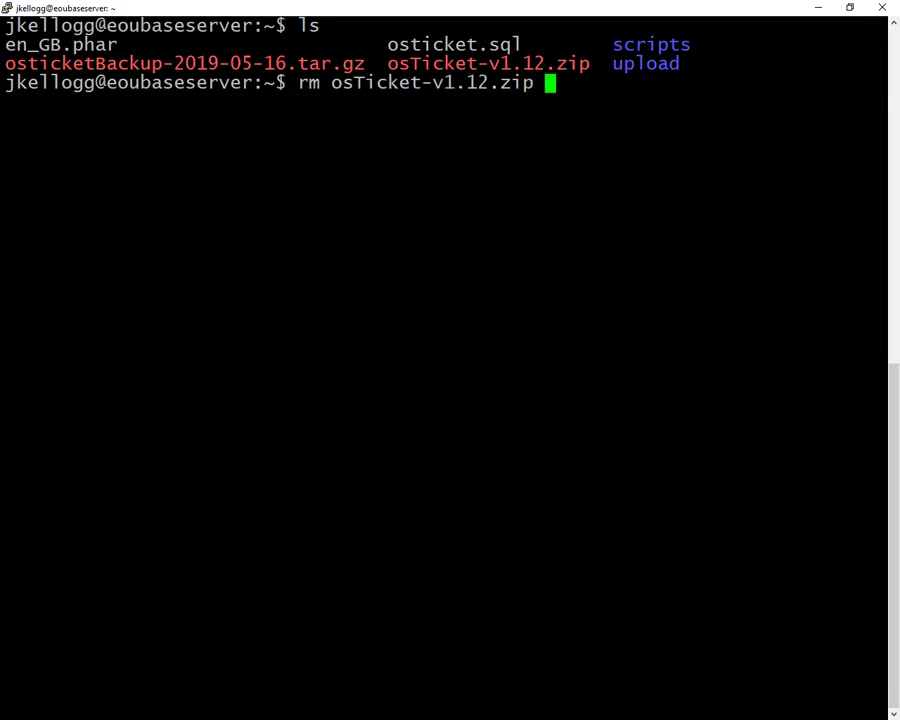
pyautogui.press('Return')
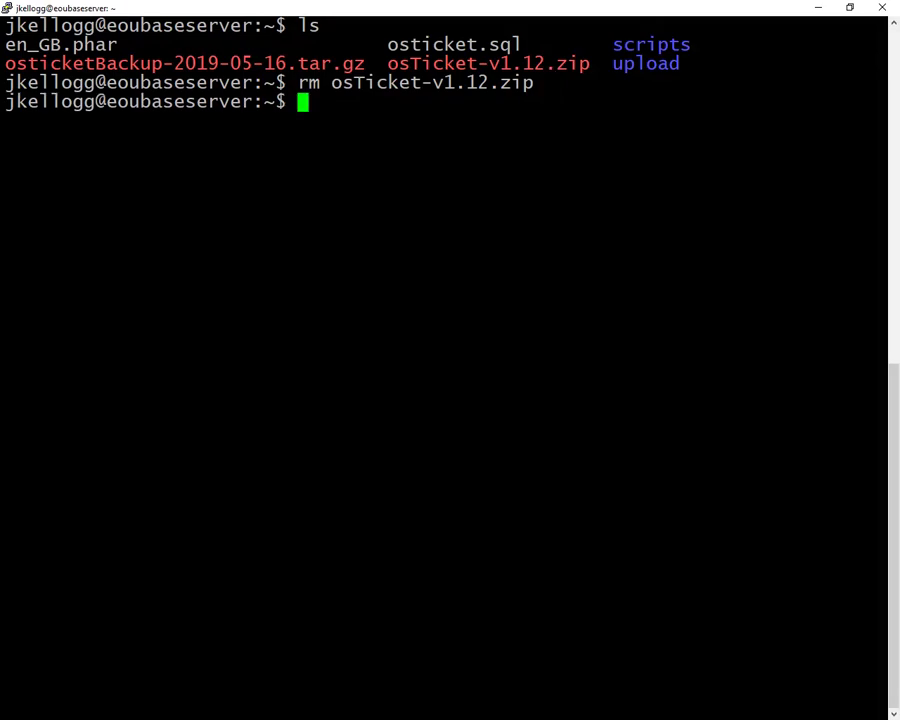
pyautogui.write('ls')
pyautogui.press('Return')
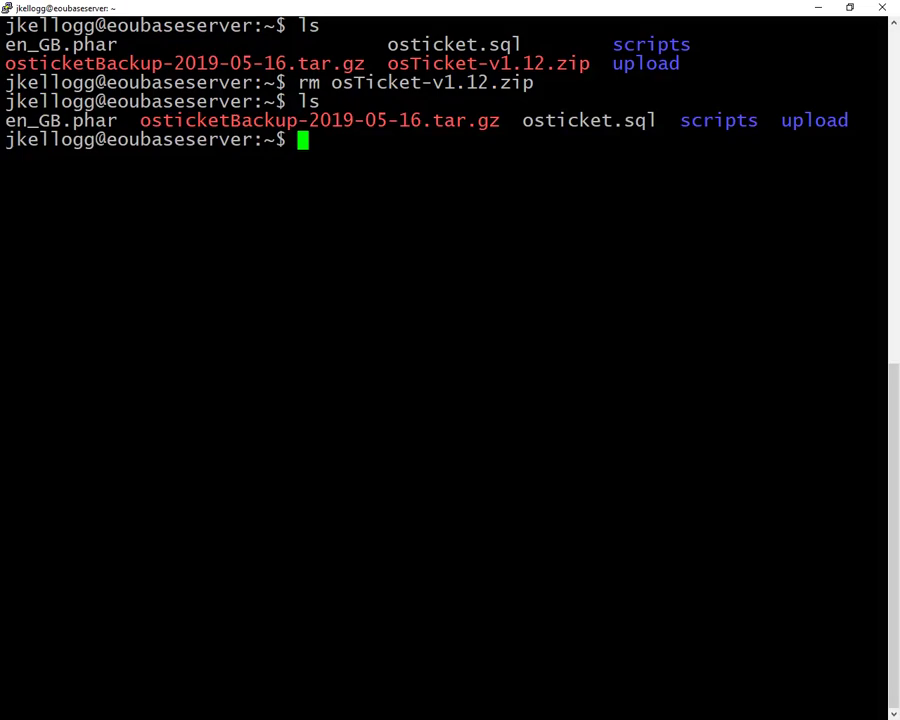
pyautogui.click(818, 7)
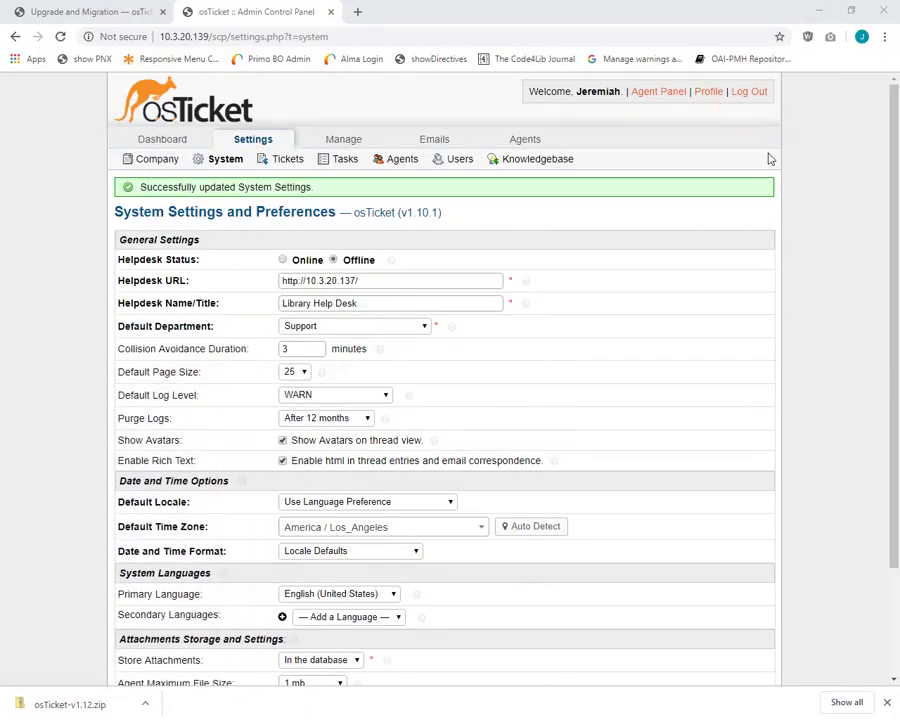
# Check the Upgrade and Migration guide's Uploading Files list, then bring PuTTY back to the front
pyautogui.click(90, 12)
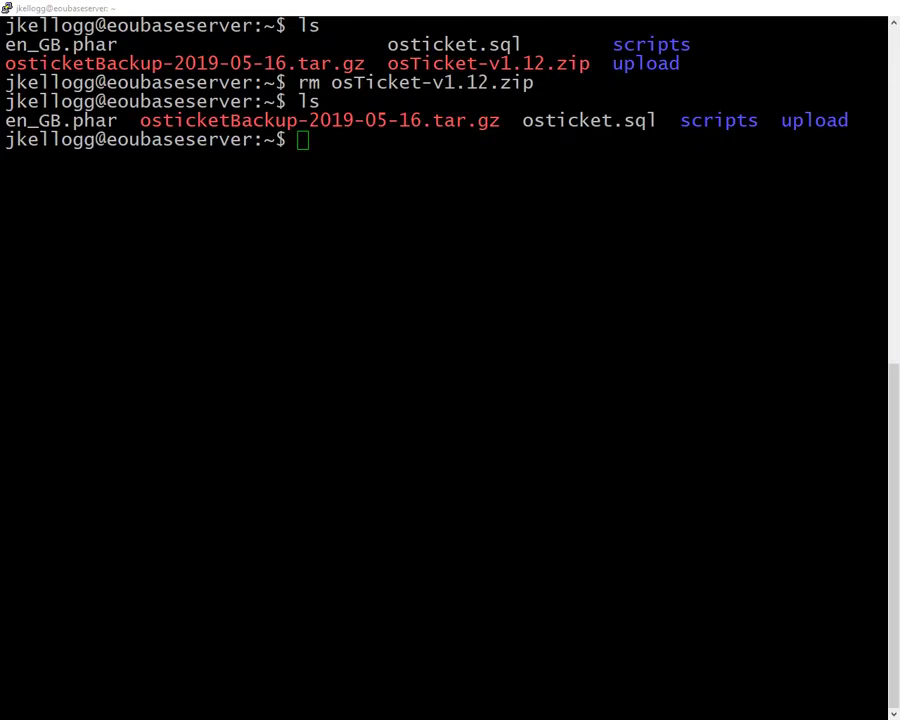
pyautogui.click(476, 6)
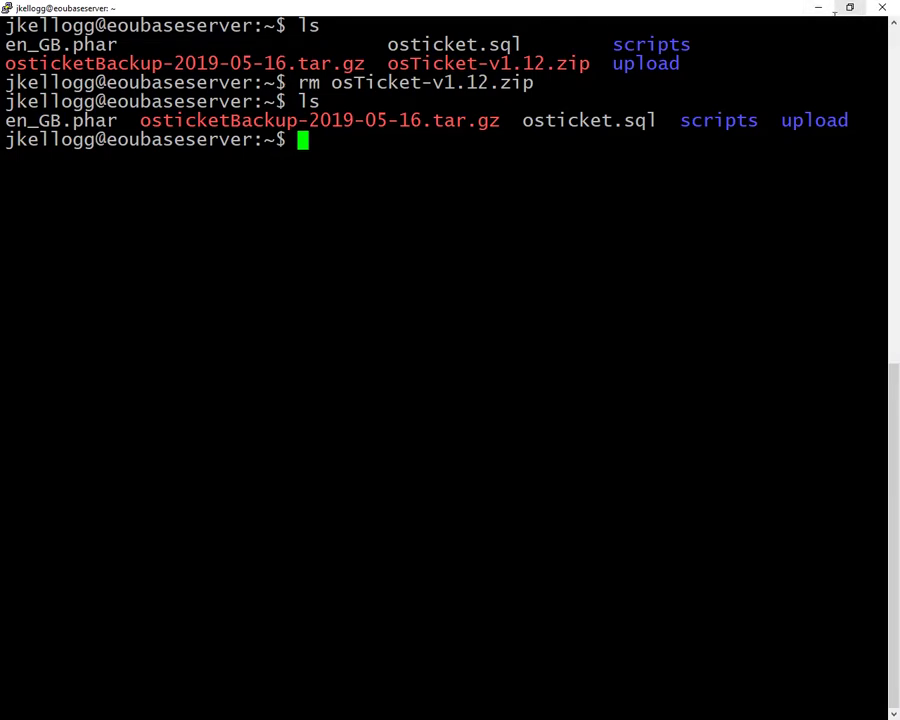
# Empty the scripts folder with rm -R scripts/* and check the directory listing
pyautogui.moveTo(882, 120); pyautogui.dragTo(781, 120)
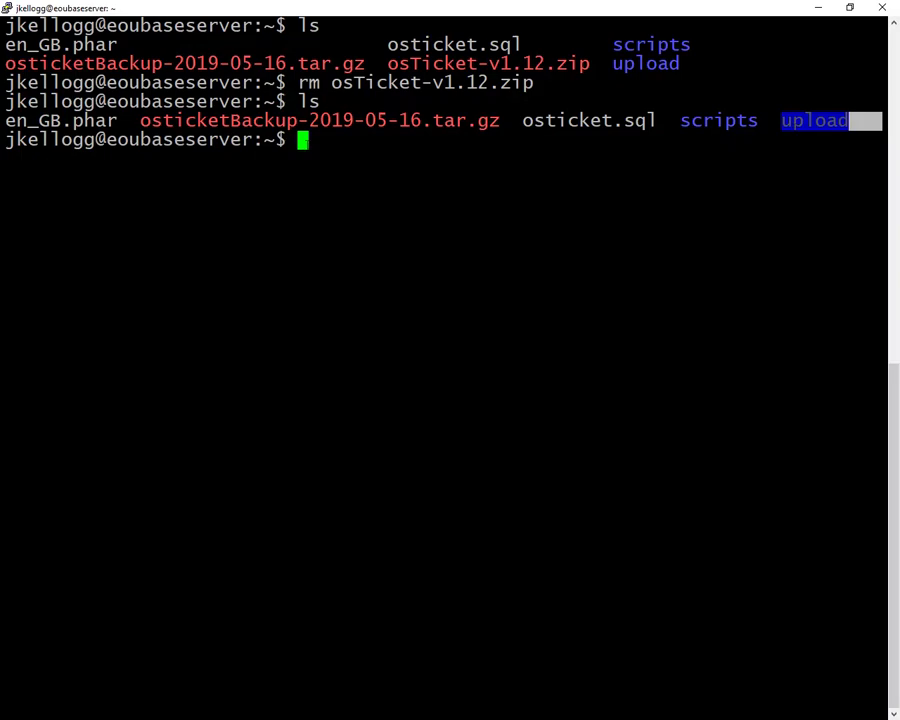
pyautogui.click(215, 101)
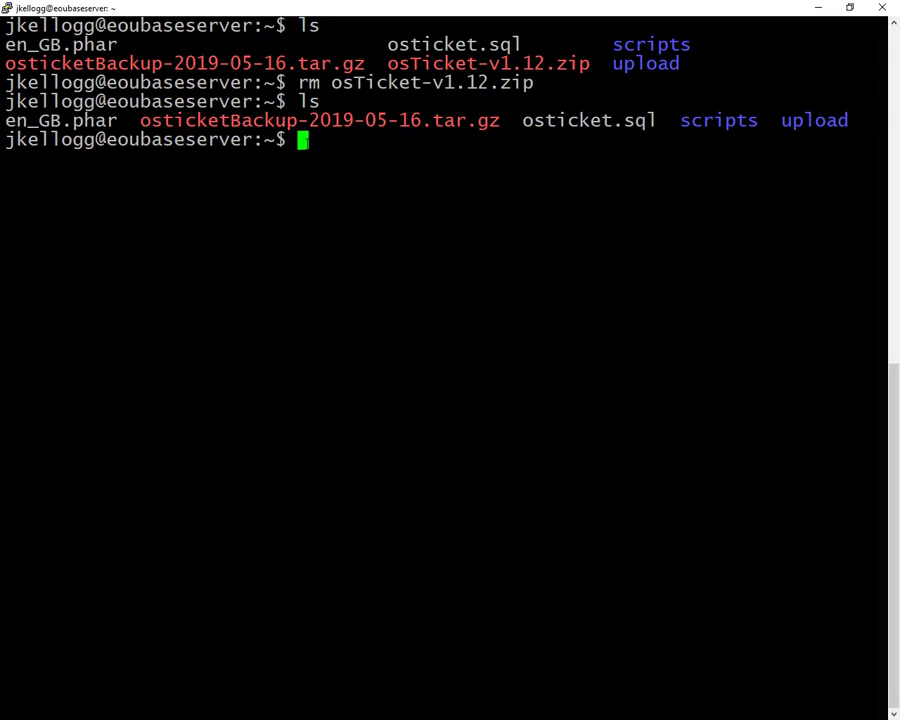
pyautogui.write('rm -R s')
pyautogui.press('Tab')
pyautogui.write('*')
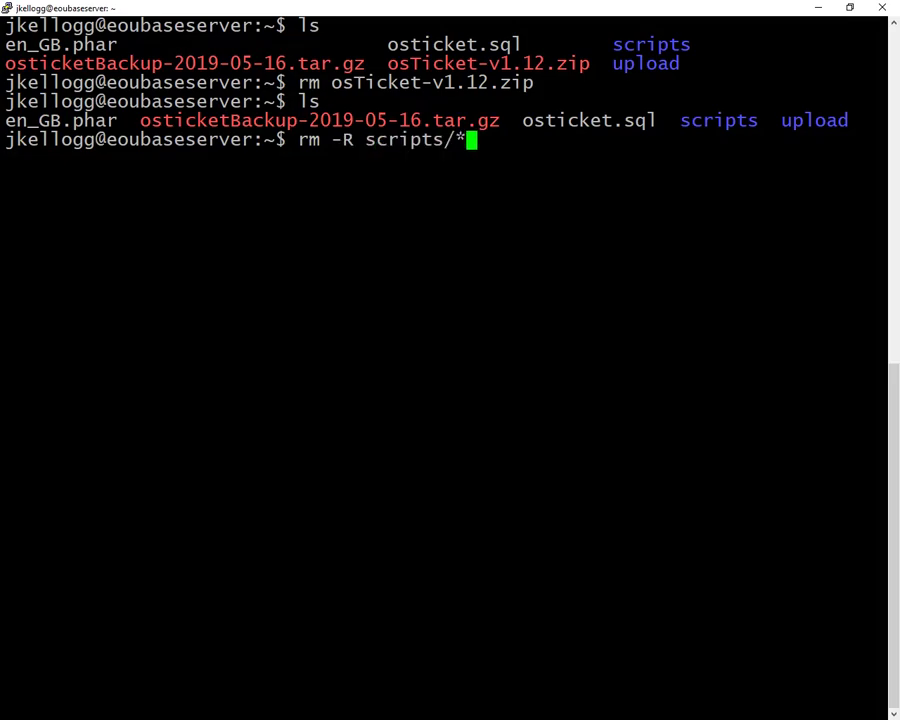
pyautogui.press('Return')
pyautogui.write('ls')
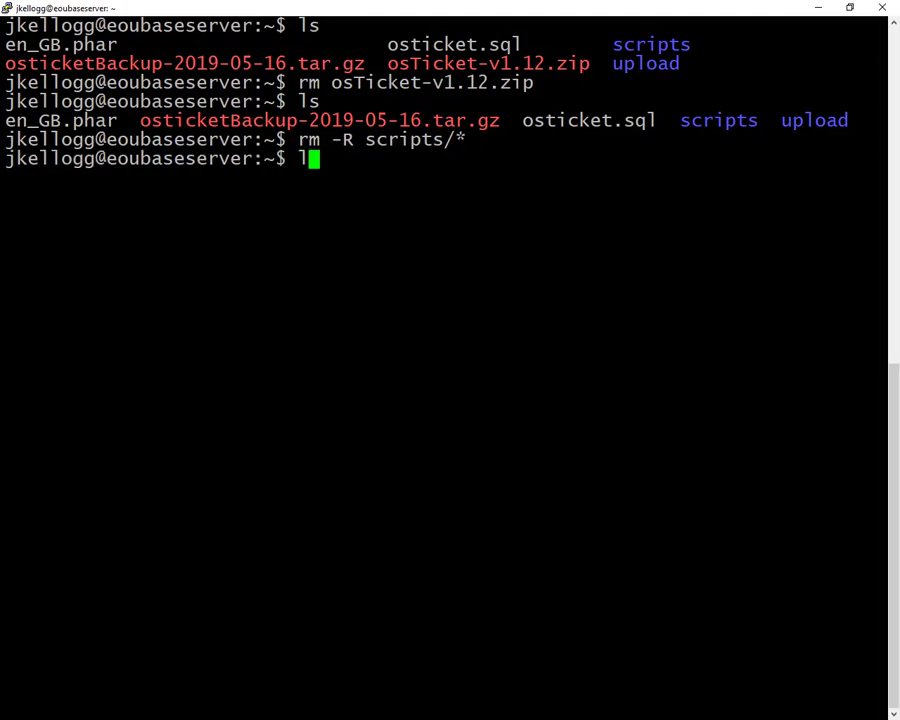
pyautogui.press('Return')
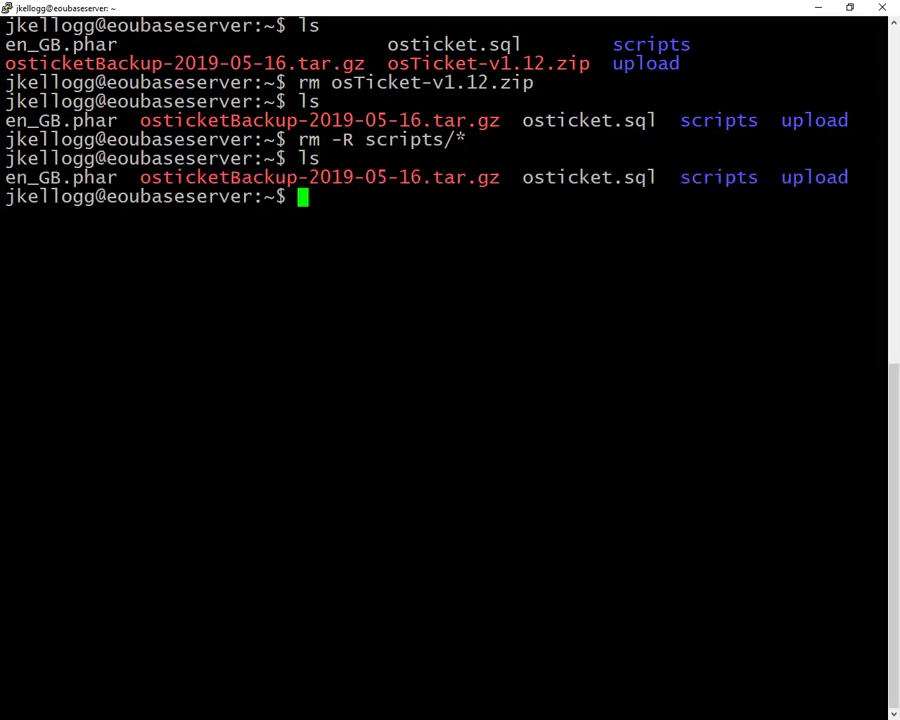
pyautogui.write('ls')
pyautogui.press('Return')
# Remove the scripts folder itself with rm -R scripts/, confirm it's gone, and minimize PuTTY
pyautogui.write('sudo rm')
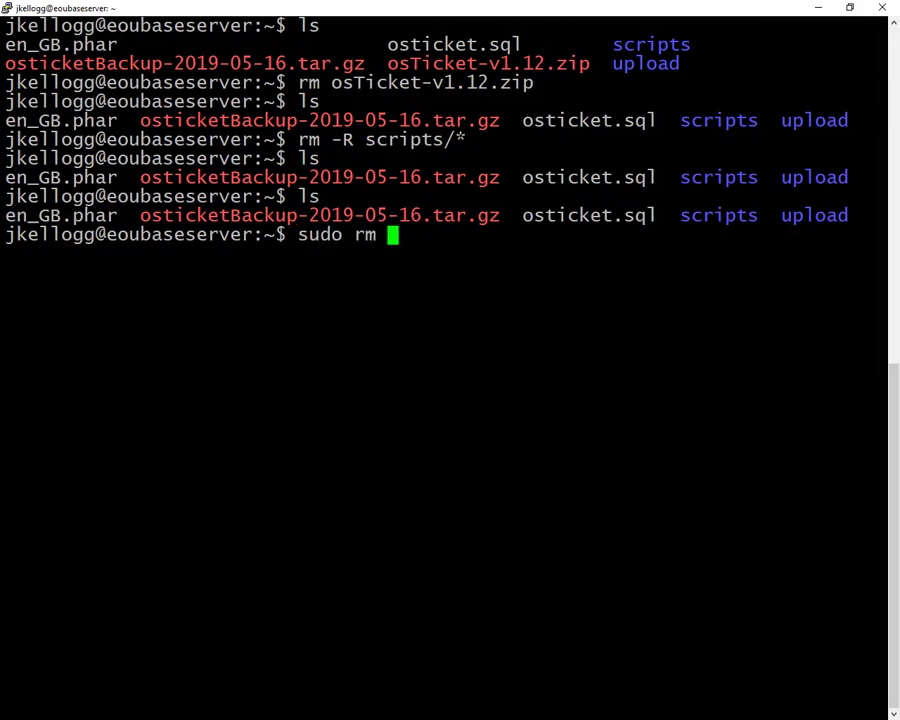
pyautogui.press('BackSpace')
pyautogui.press('BackSpace')
pyautogui.press('BackSpace')
pyautogui.press('BackSpace')
pyautogui.press('BackSpace')
pyautogui.press('BackSpace')
pyautogui.press('BackSpace')
pyautogui.press('BackSpace')
pyautogui.press('Up')
pyautogui.press('Up')
pyautogui.press('Up')
pyautogui.press('Down')
pyautogui.press('Up')
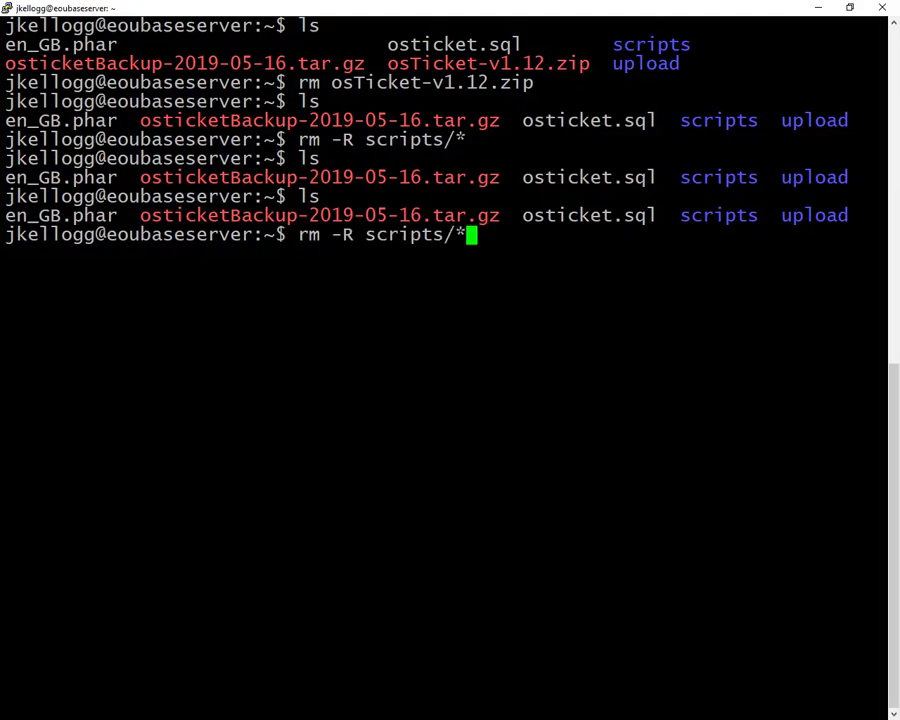
pyautogui.press('BackSpace')
pyautogui.press('Return')
pyautogui.write('ls')
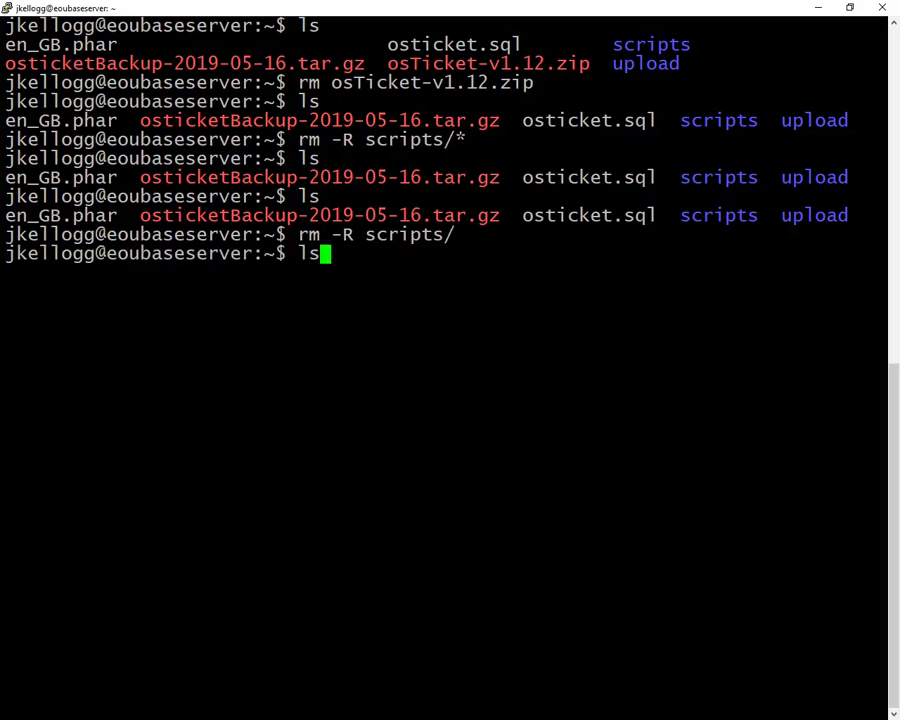
pyautogui.press('Return')
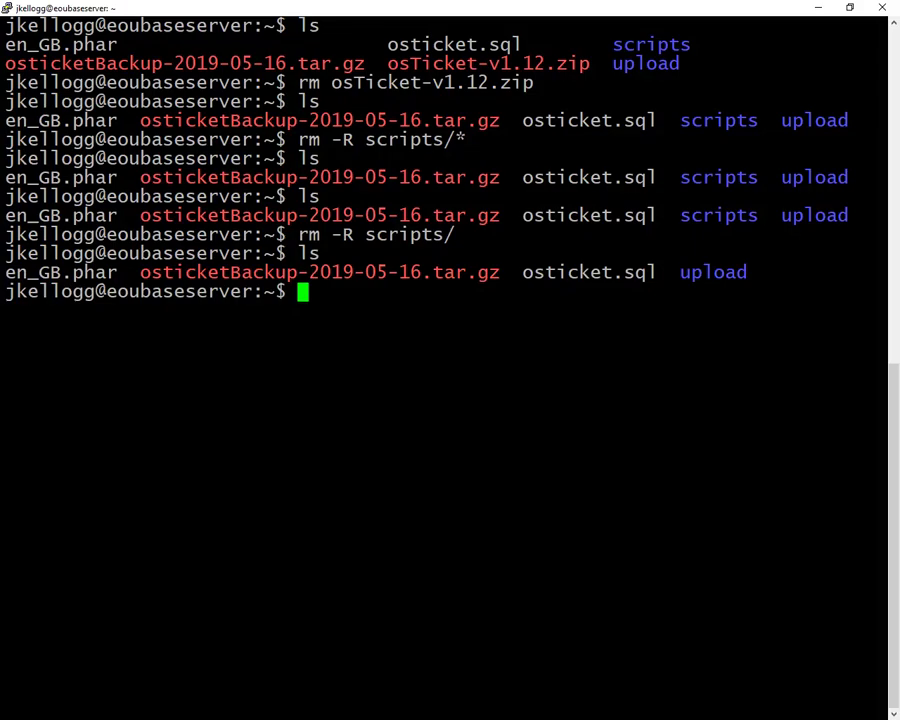
pyautogui.click(818, 12)
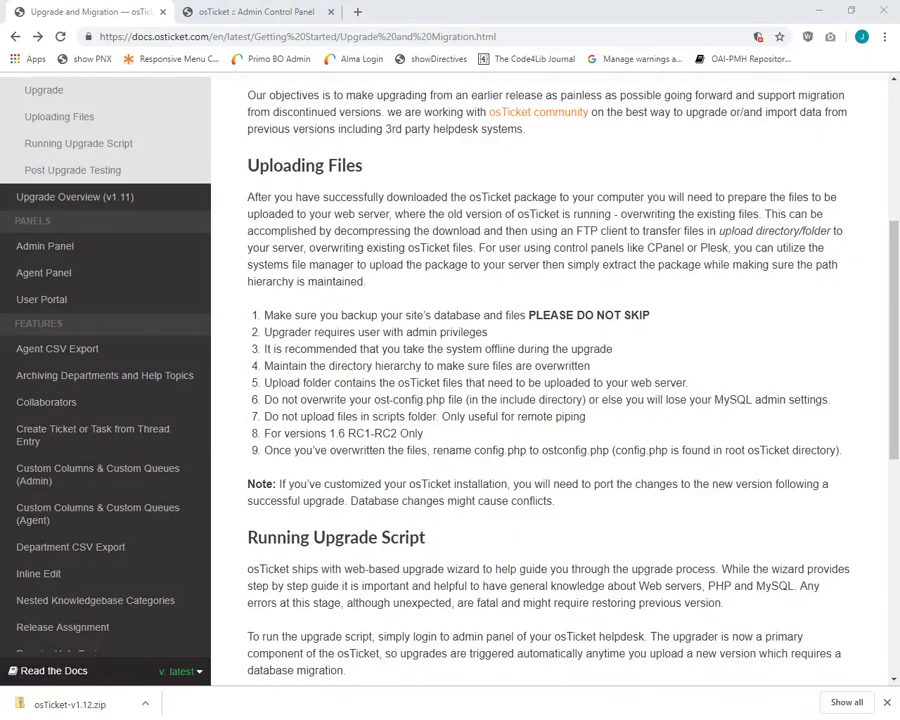
# Switch back to the PuTTY terminal after reviewing the Uploading Files checklist
pyautogui.hotkey('alt', 'Tab')
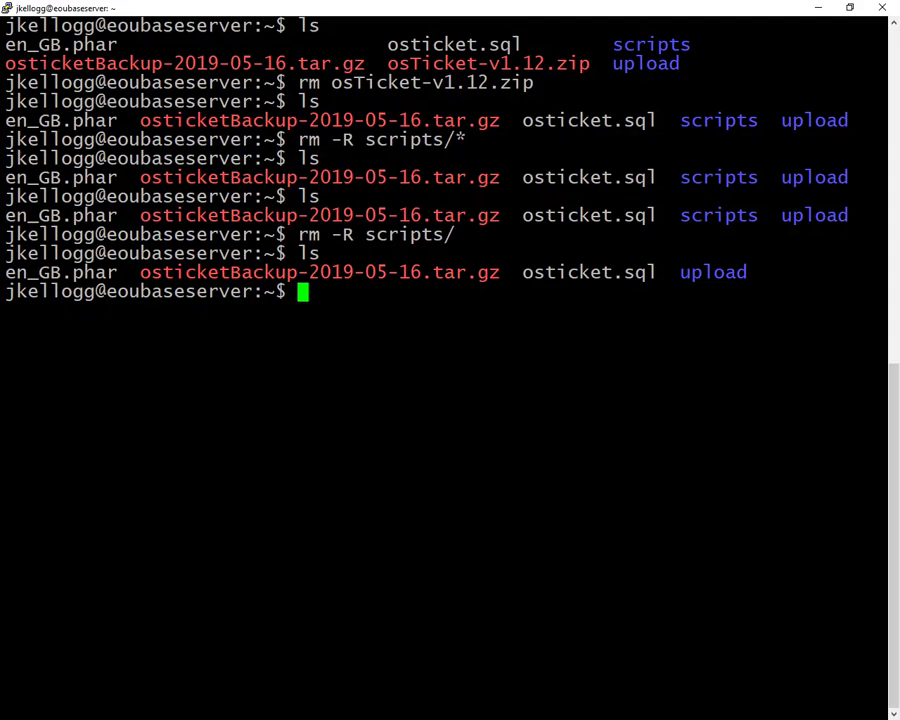
# Move into ~/upload and list its contents
pyautogui.write('cd u')
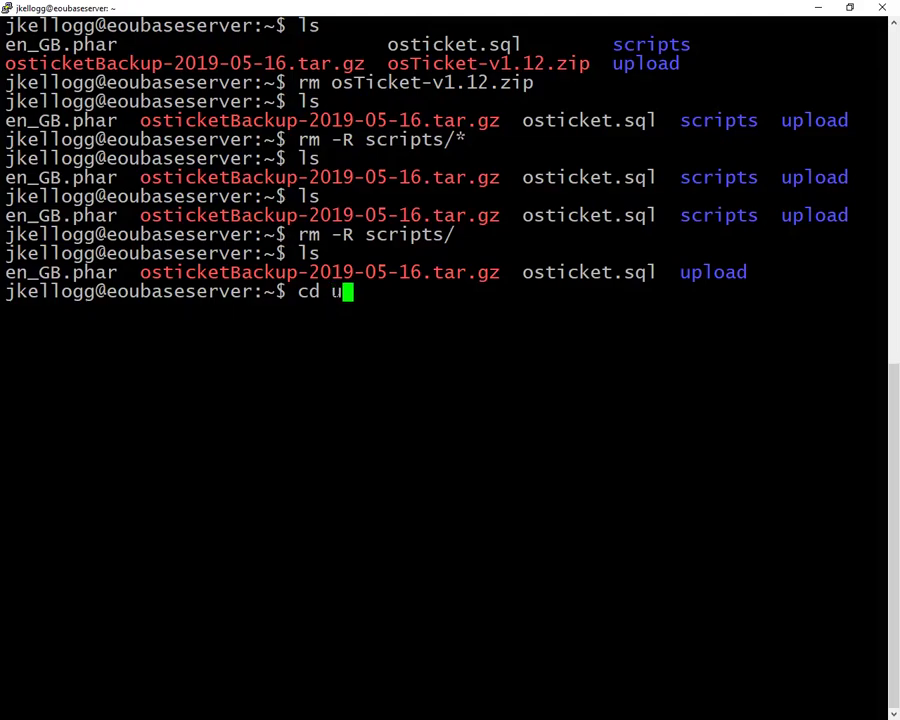
pyautogui.press('Tab')
pyautogui.press('Return')
pyautogui.write('ls')
pyautogui.press('Return')
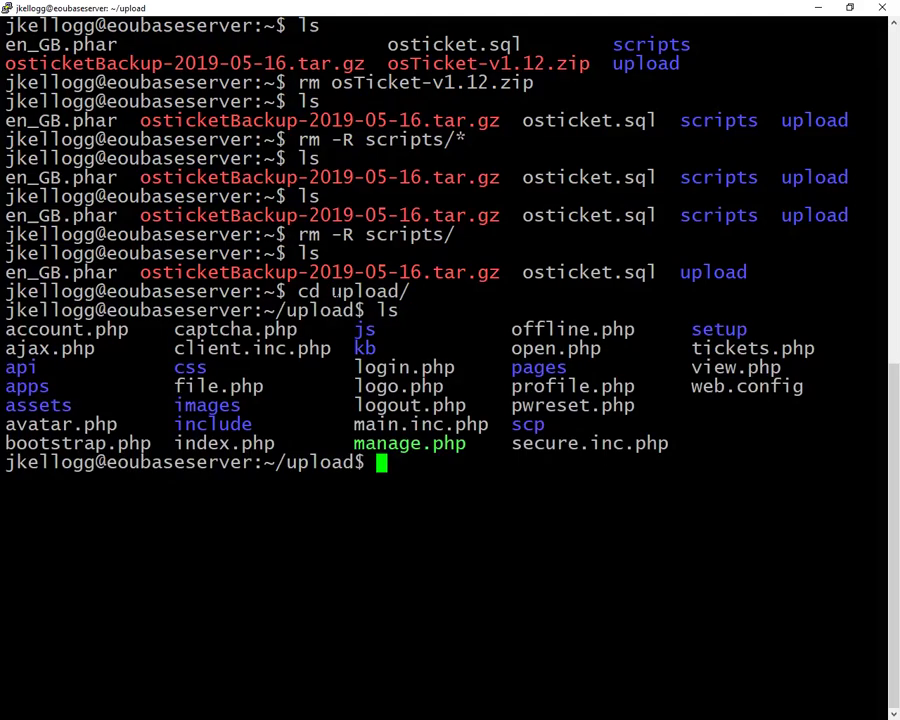
pyautogui.doubleClick(213, 424)
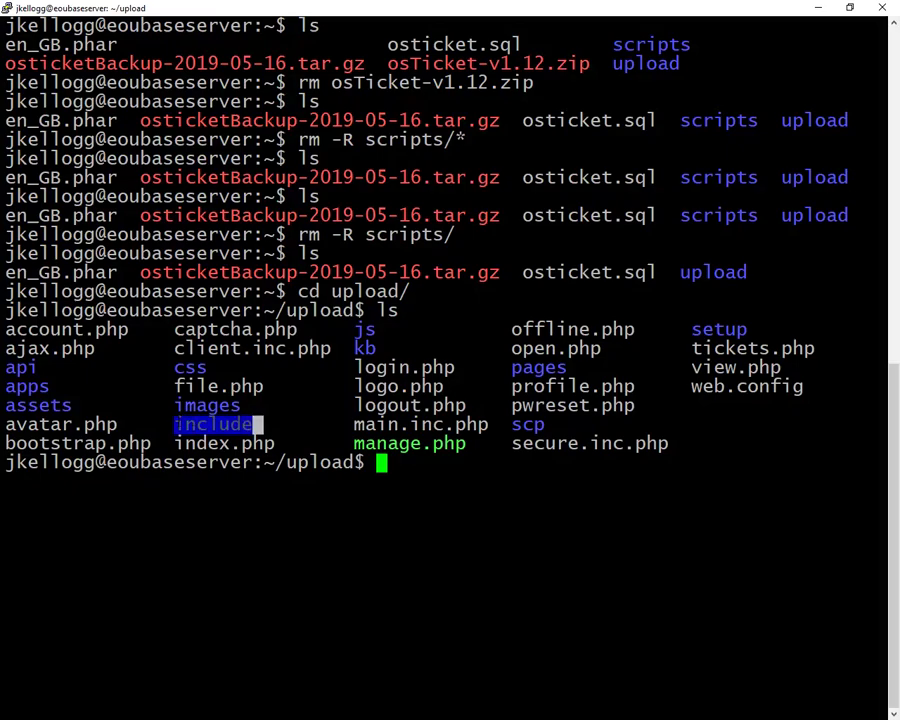
pyautogui.click(380, 462)
# Inspect the include subfolder's PHP files, clear the screen, and go back up to ~/upload
pyautogui.write('cd include/')
pyautogui.press('Return')
pyautogui.write('ls')
pyautogui.press('Return')
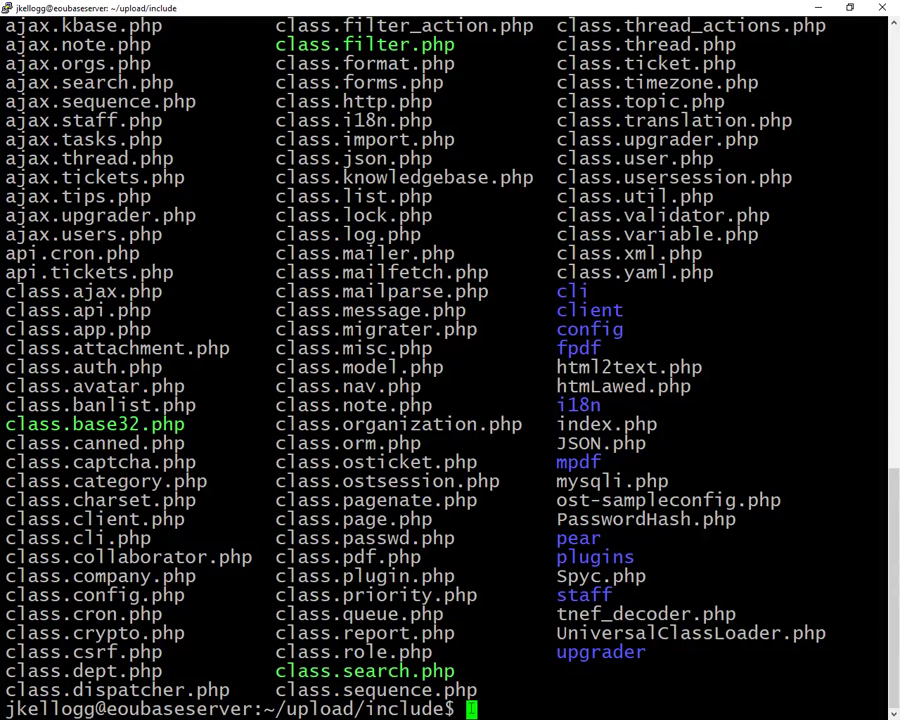
pyautogui.write('clear')
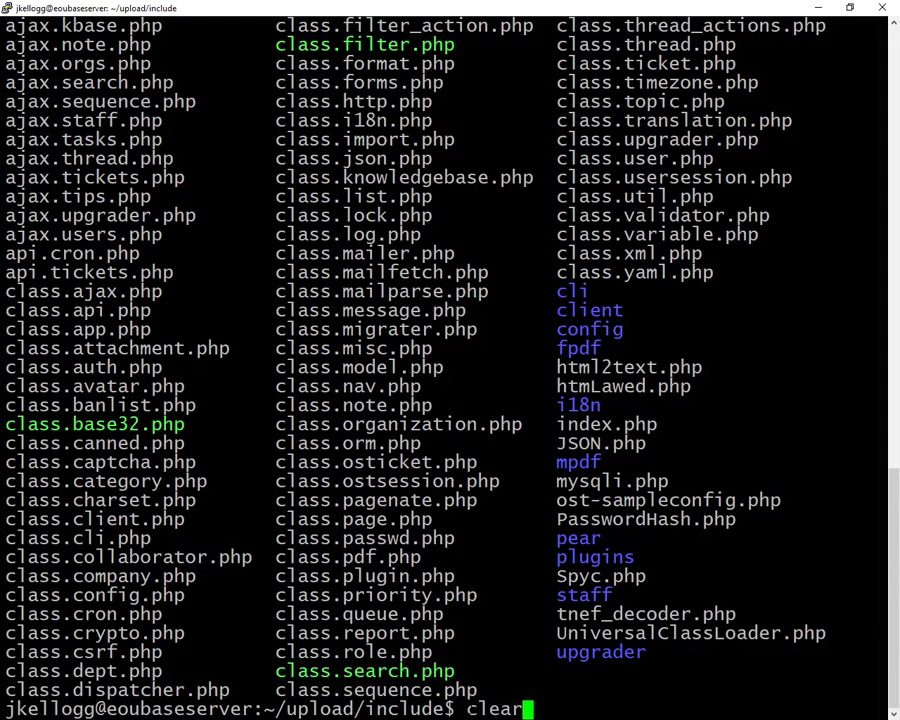
pyautogui.press('Return')
pyautogui.write('cd ..')
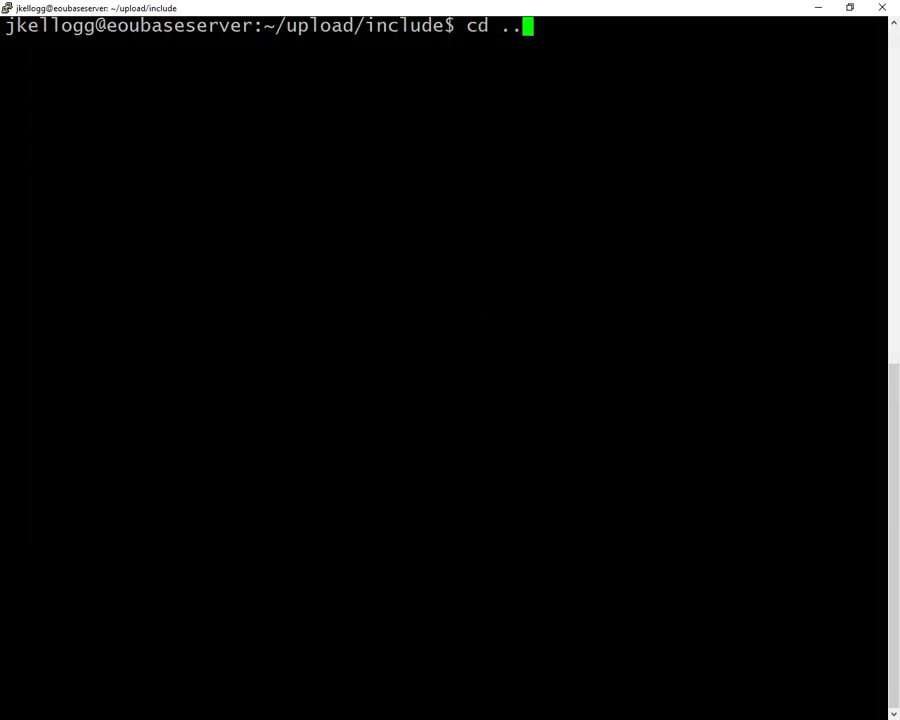
pyautogui.press('Return')
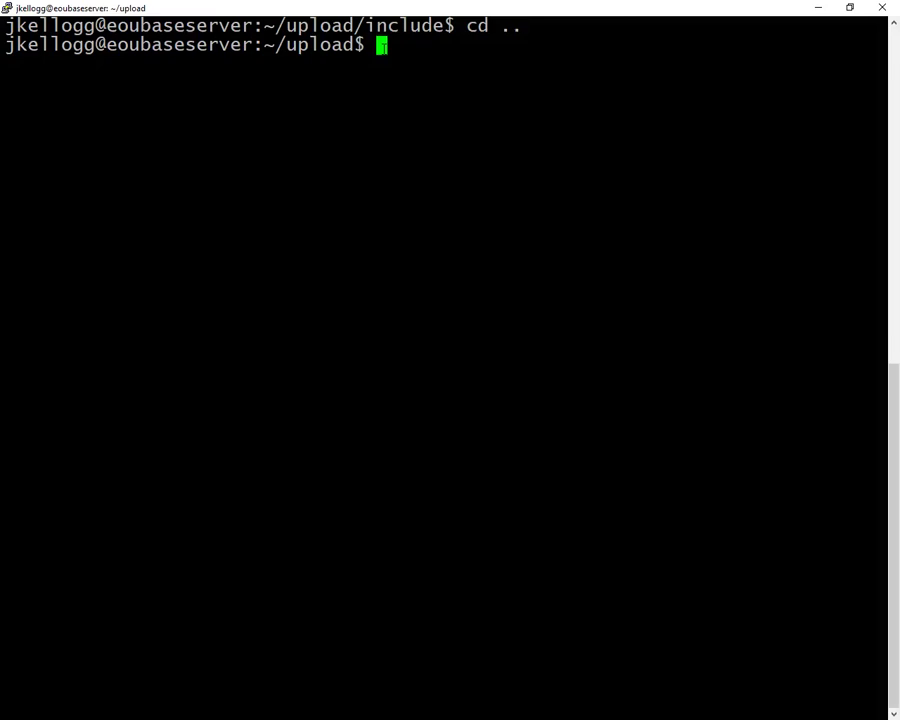
# Try rsync -a of the home upload folder into /var/www/html, which fails since rsync is missing
pyautogui.write('rsyn')
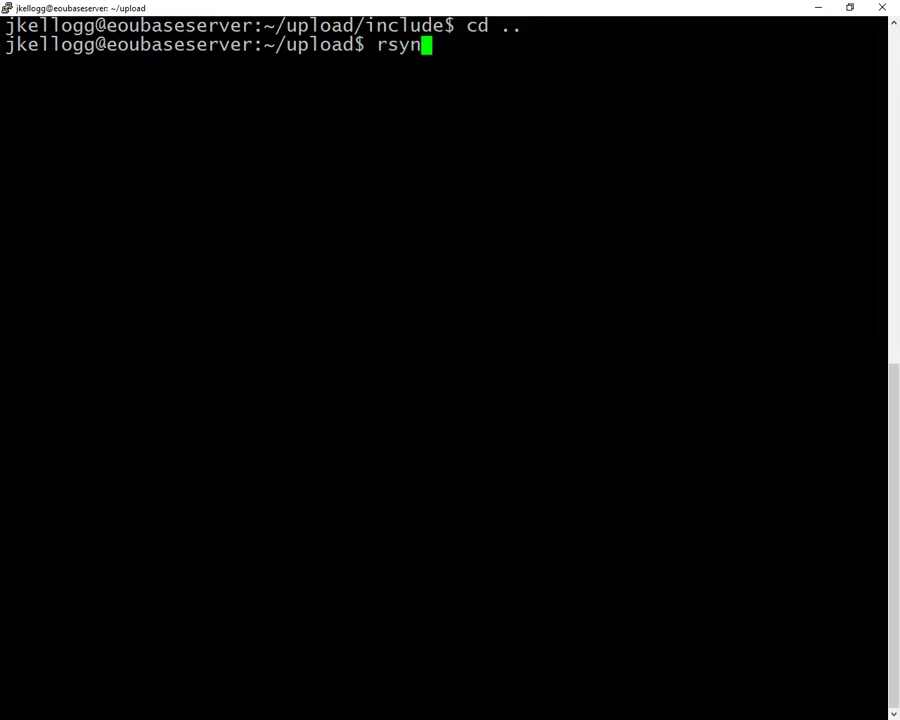
pyautogui.write('c -a')
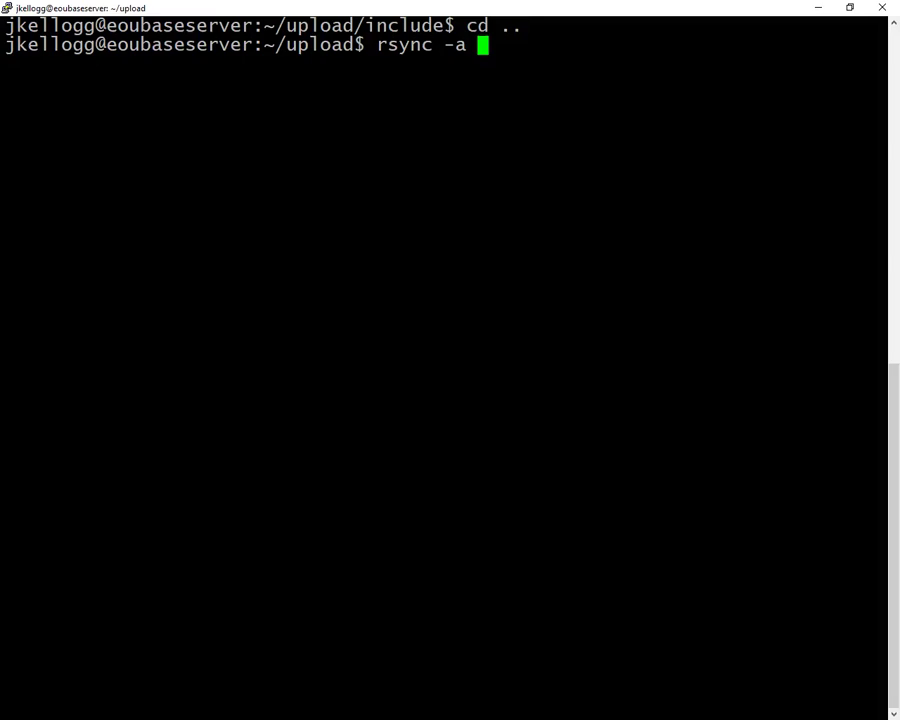
pyautogui.write(' /home/jk')
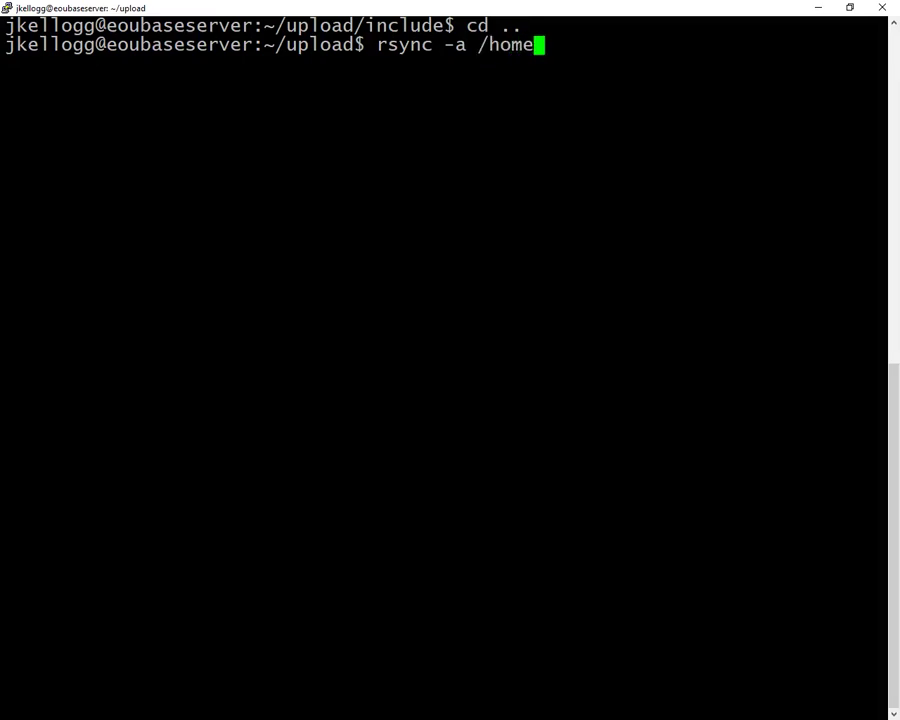
pyautogui.press('Tab')
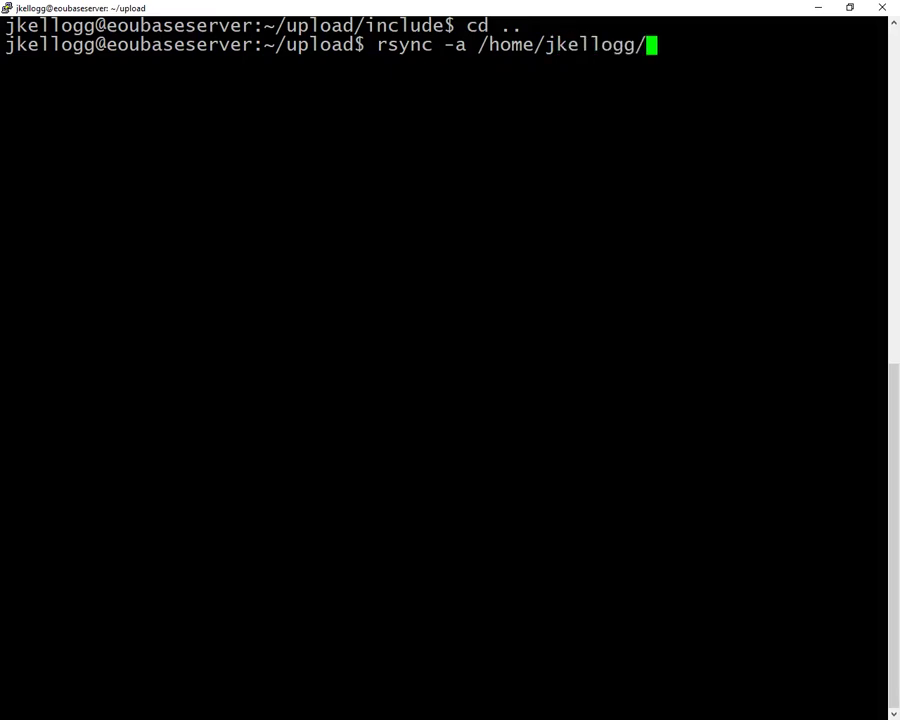
pyautogui.write('up')
pyautogui.press('Tab')
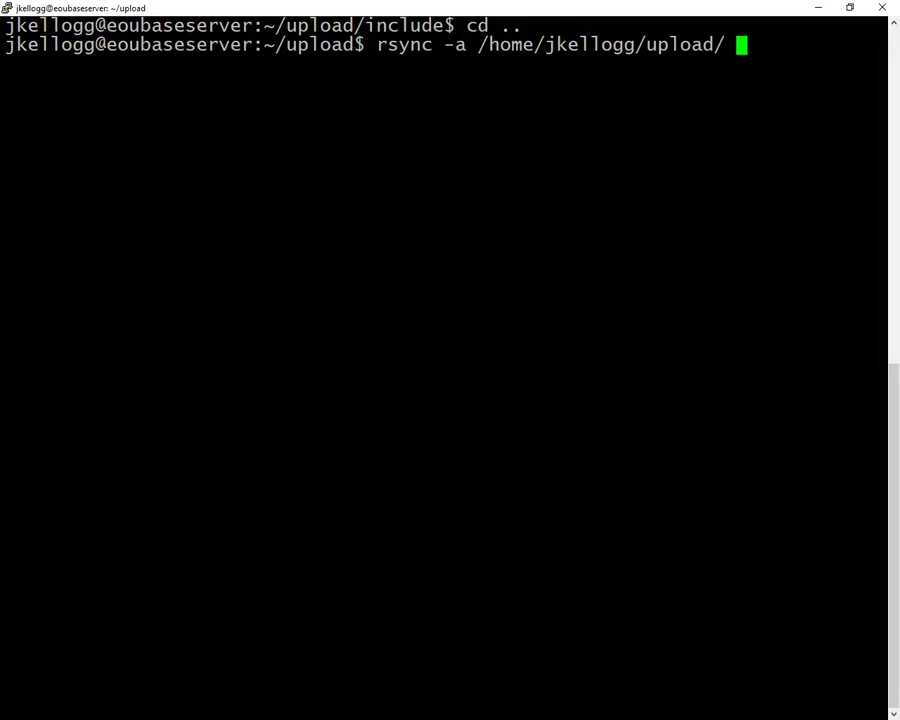
pyautogui.write('/')
pyautogui.write('var/w')
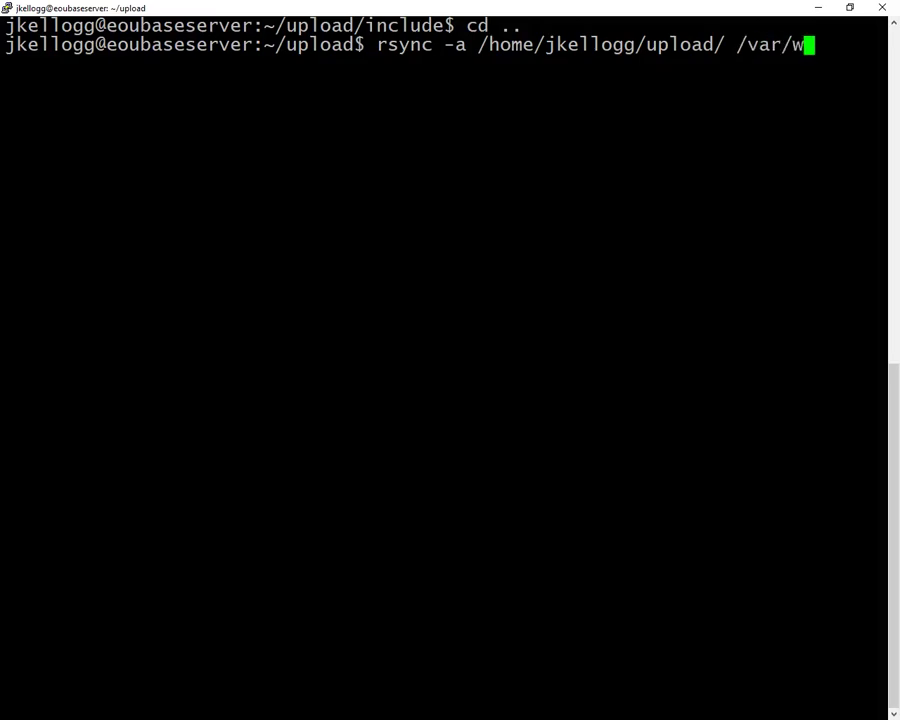
pyautogui.write('ww/ht')
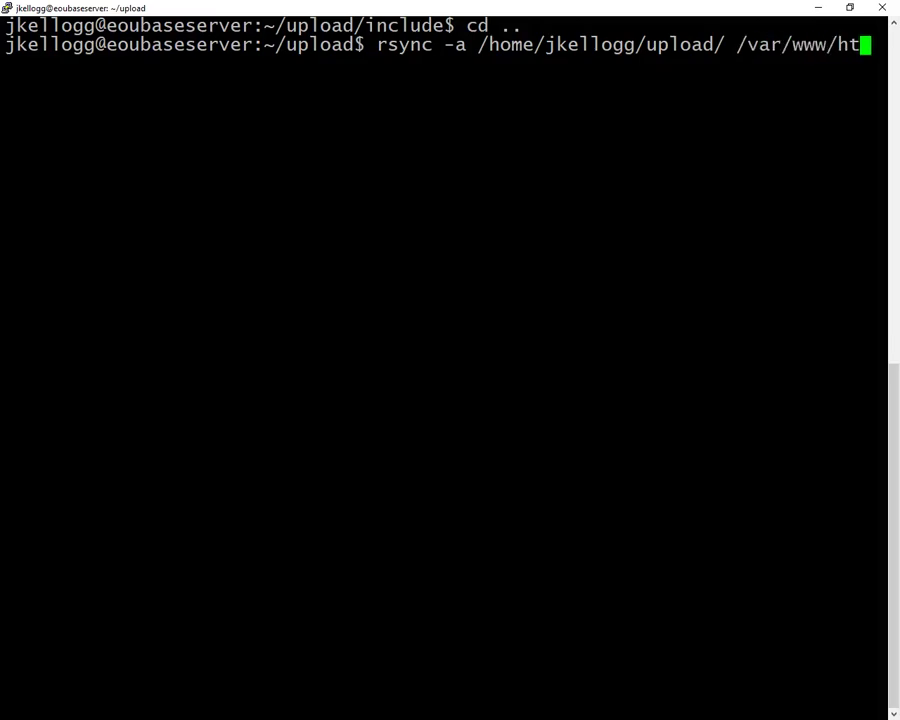
pyautogui.write('ml')
pyautogui.press('Return')
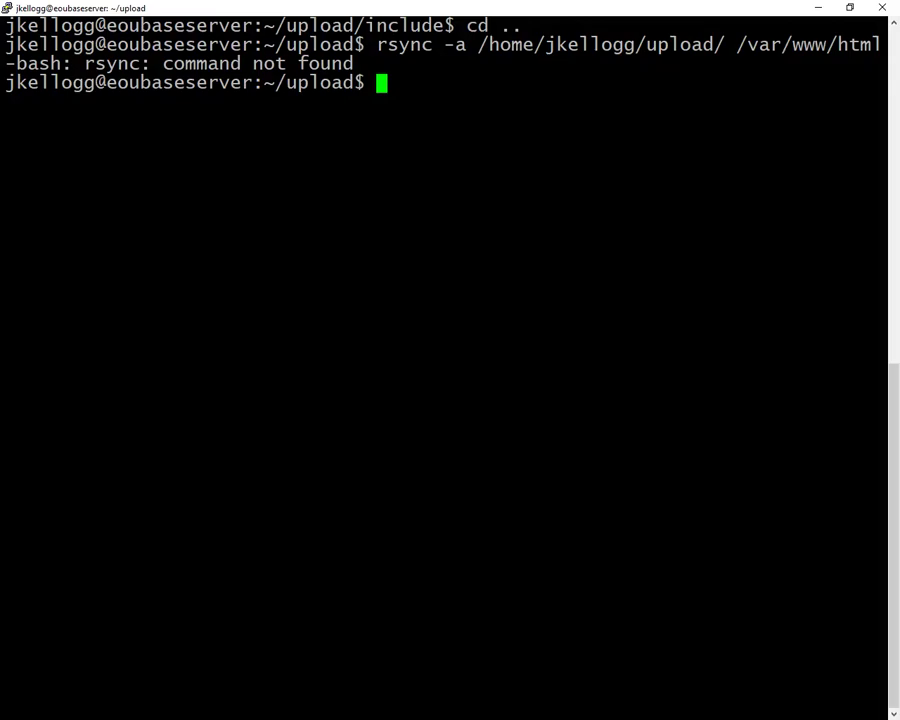
# Install rsync with sudo apt-get install rsync, entering the sudo password, then clear the terminal
pyautogui.write('sudo')
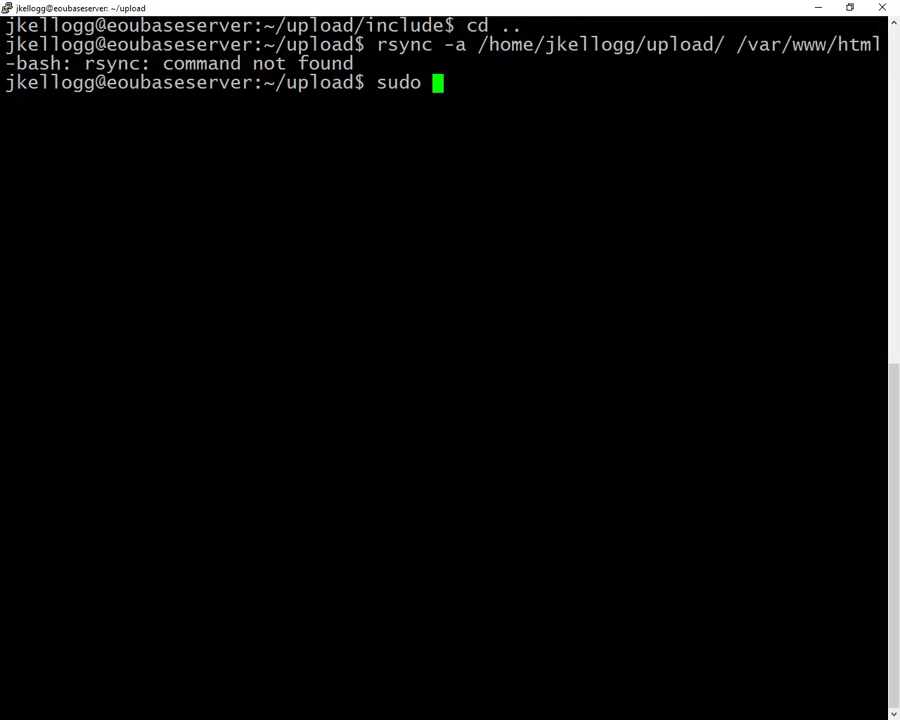
pyautogui.write(' apt-g')
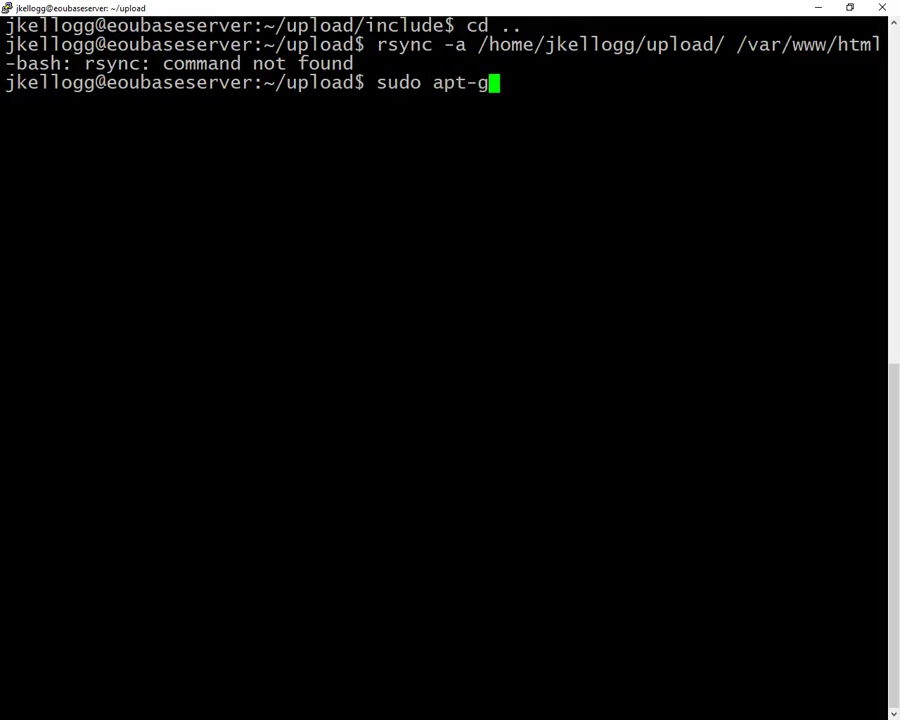
pyautogui.write('et install r')
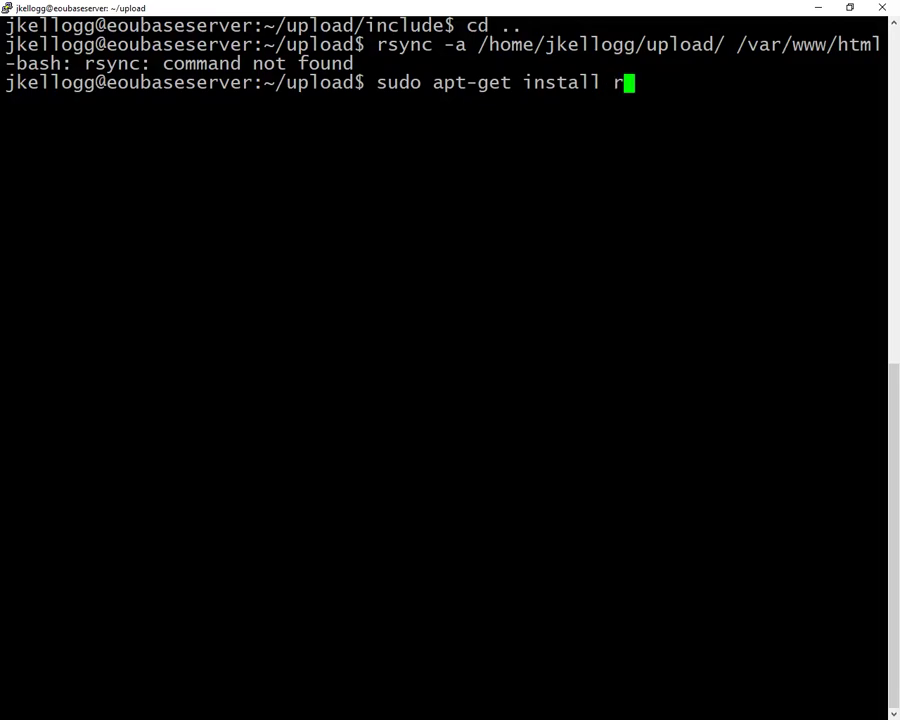
pyautogui.write('sync')
pyautogui.press('Return')
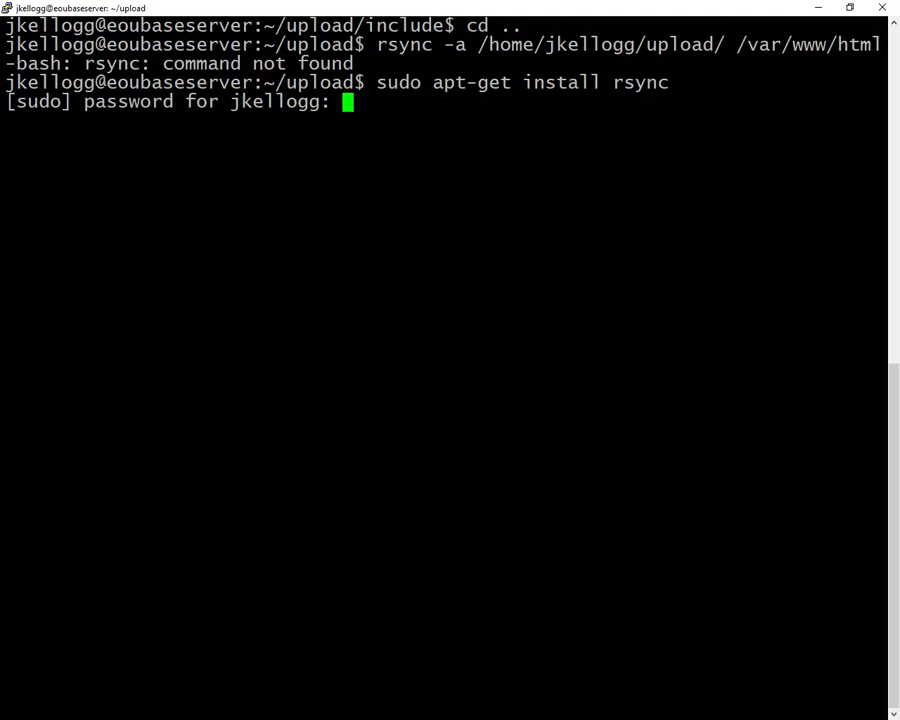
pyautogui.press('Return')
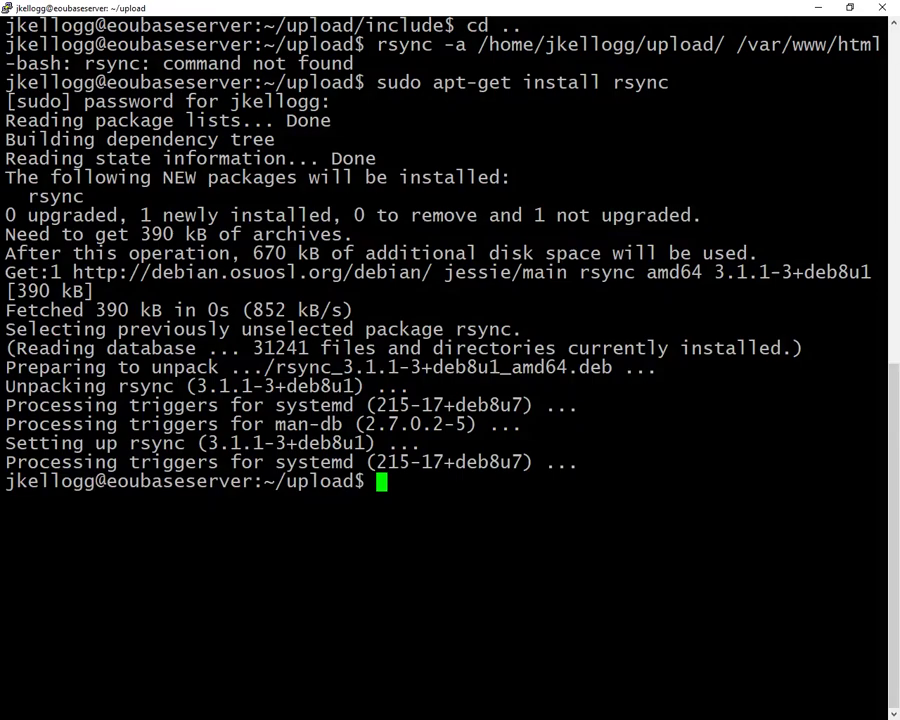
pyautogui.write('clear')
pyautogui.press('Return')
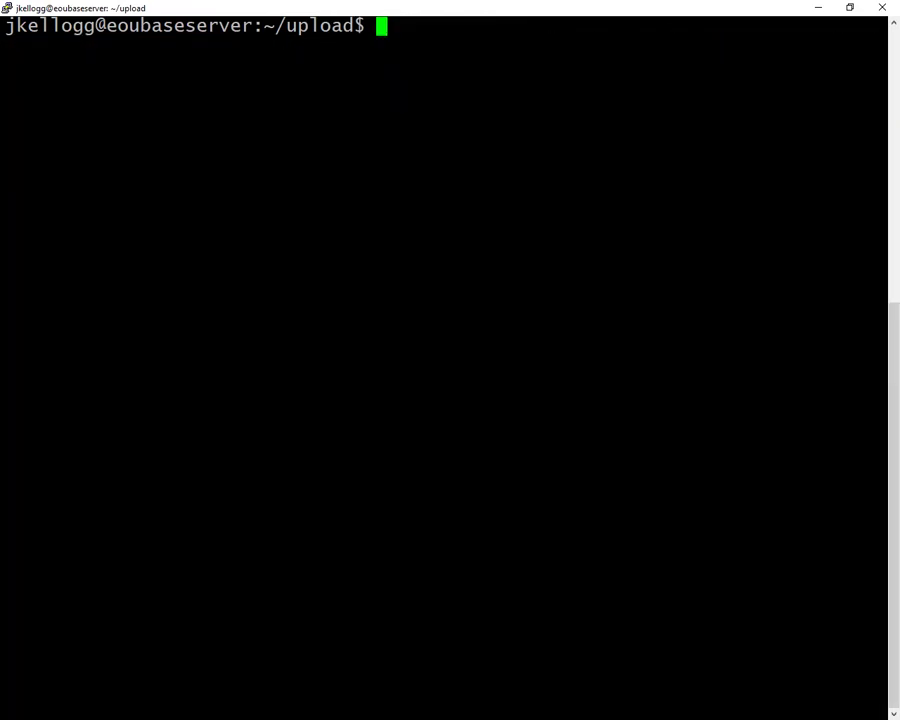
# Rerun the rsync copy into /var/www/html, which fails with permission denied, then clear the screen
pyautogui.write('clear')
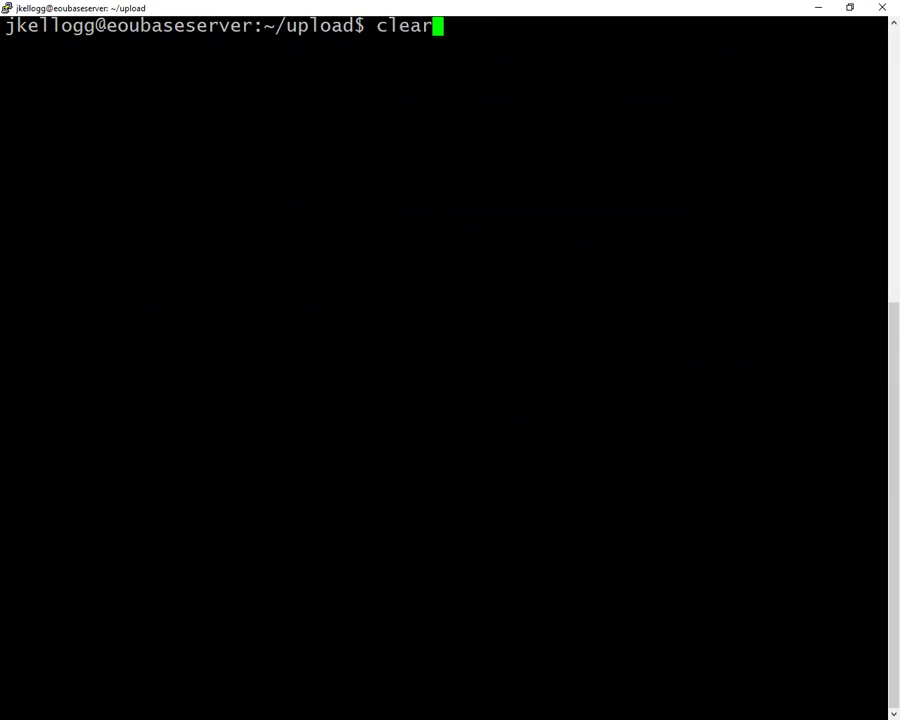
pyautogui.press('Up')
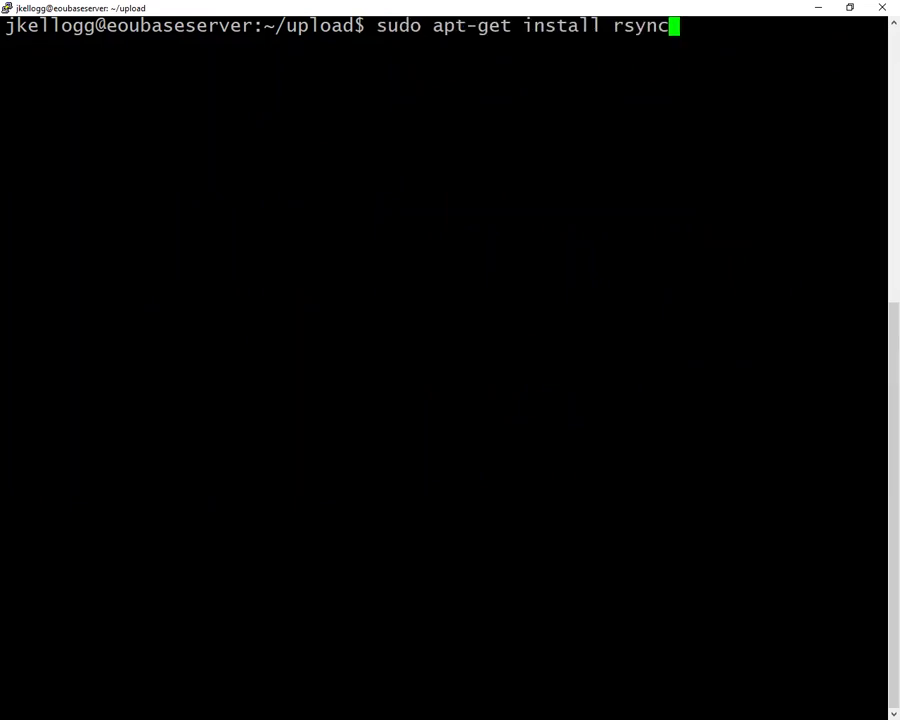
pyautogui.press('Up')
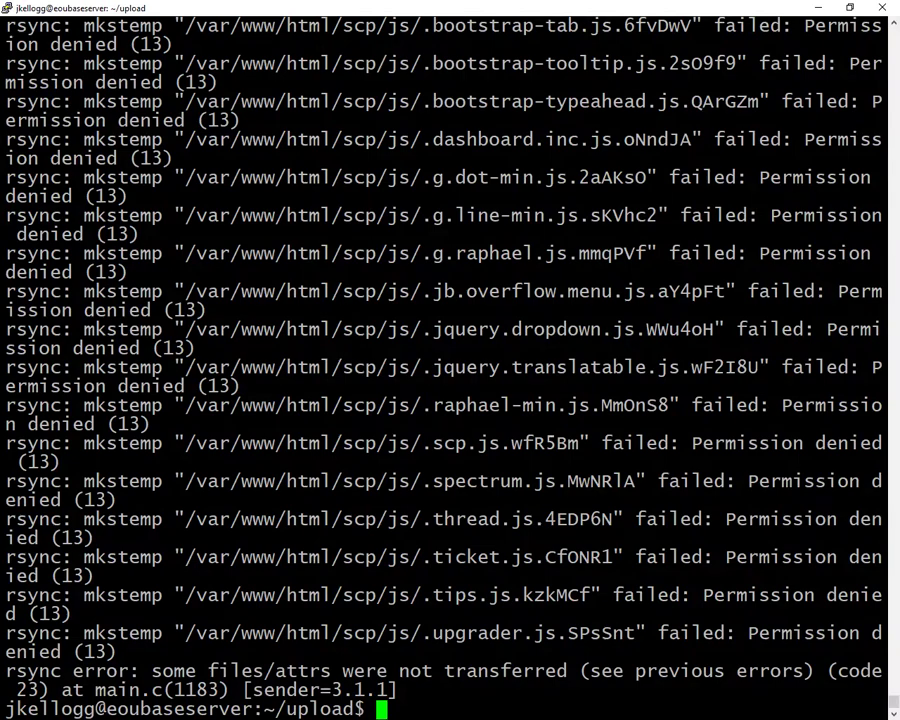
pyautogui.press('Up')
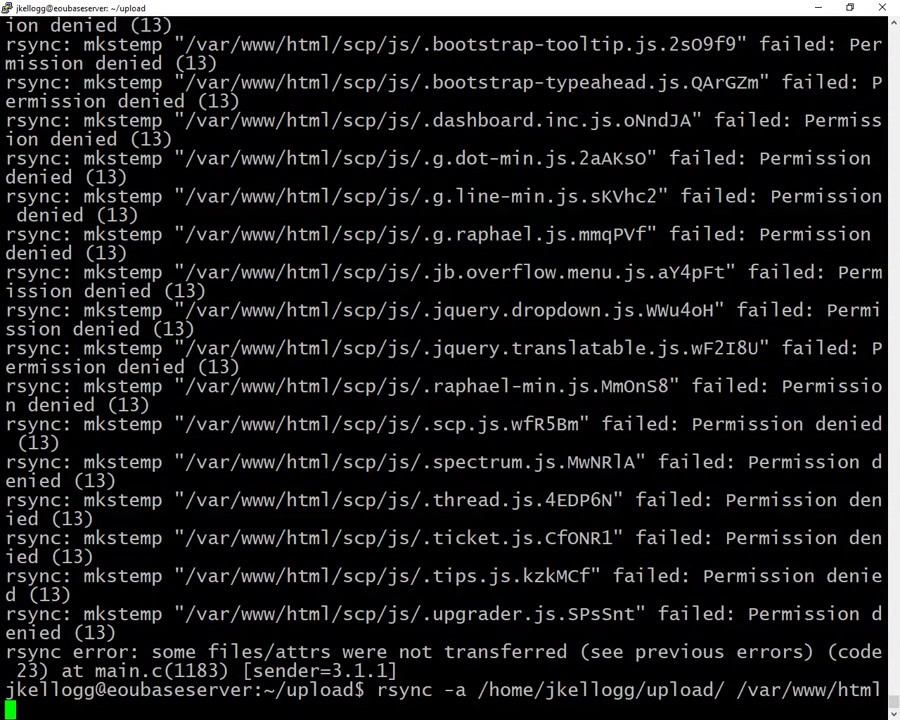
pyautogui.press('Down')
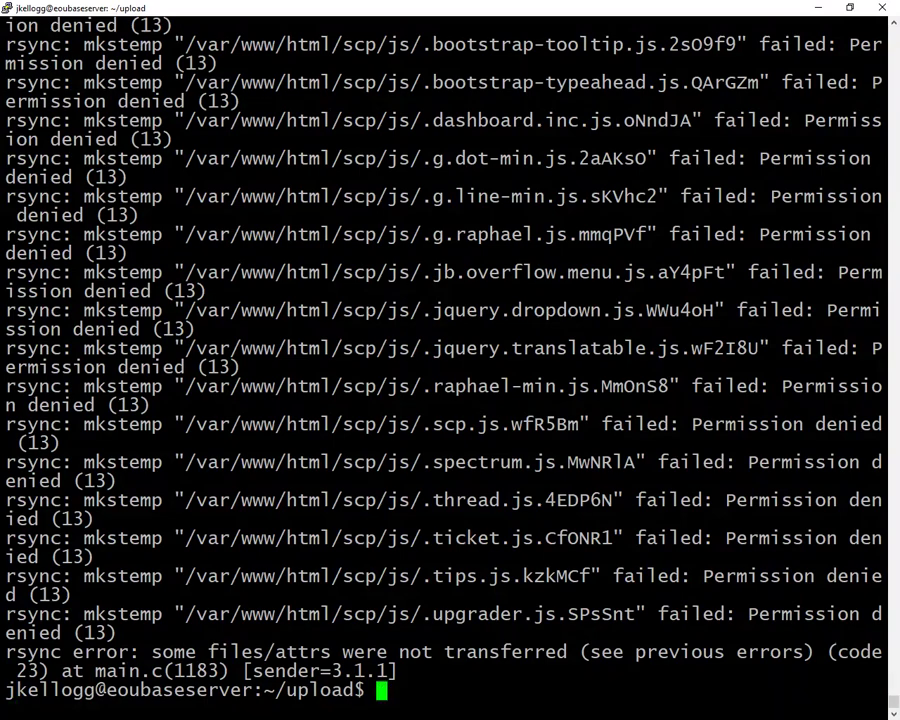
pyautogui.write('clear')
pyautogui.press('Return')
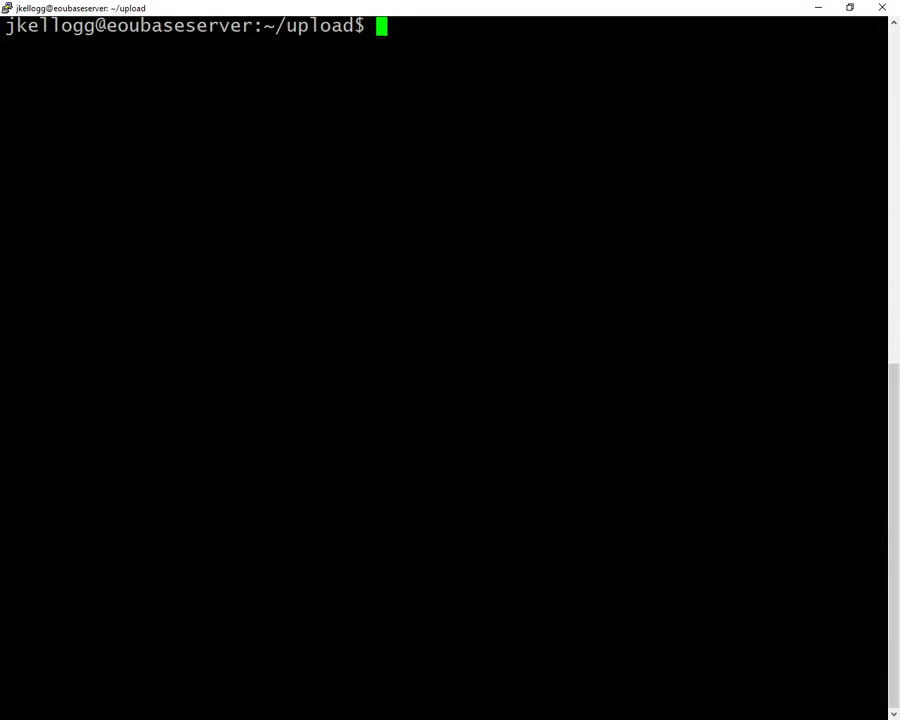
# Prefix the recalled rsync -a command with sudo and run it to copy upload into /var/www/html
pyautogui.press('Up')
pyautogui.press('Up')
pyautogui.press('Left')
pyautogui.press('Left')
pyautogui.press('Left')
pyautogui.press('Left')
pyautogui.press('Left')
pyautogui.press('Left')
pyautogui.press('Left')
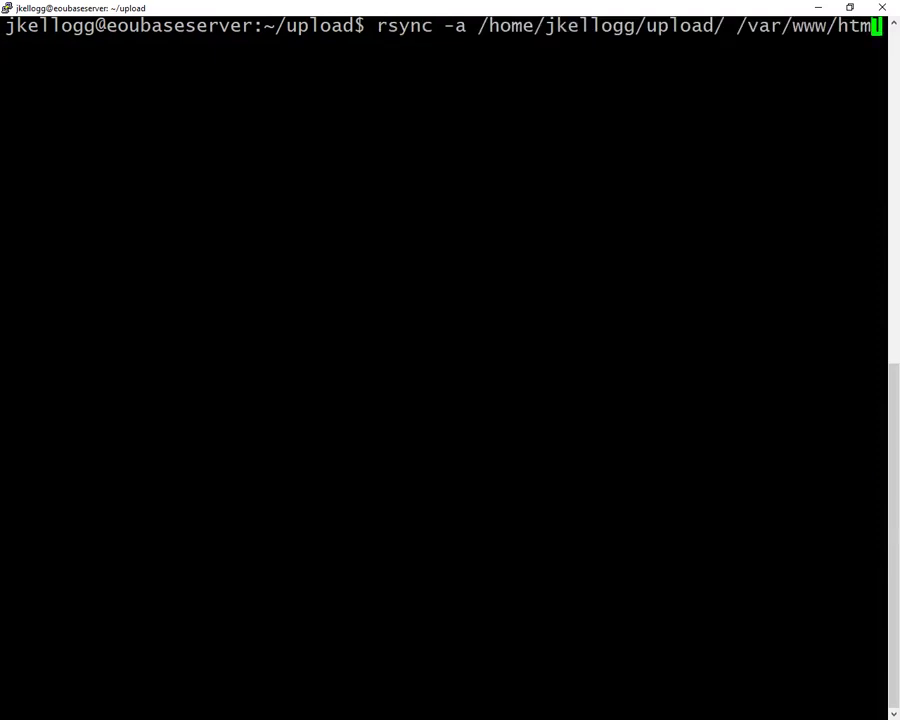
pyautogui.press('Left')
pyautogui.press('Left')
pyautogui.press('Left')
pyautogui.press('Left')
pyautogui.press('Left')
pyautogui.press('Left')
pyautogui.press('Left')
pyautogui.press('Left')
pyautogui.press('Left')
pyautogui.press('Left')
pyautogui.press('Left')
pyautogui.press('Left')
pyautogui.press('Left')
pyautogui.press('Left')
pyautogui.press('Left')
pyautogui.press('Left')
pyautogui.press('Left')
pyautogui.press('Left')
pyautogui.press('Left')
pyautogui.press('Left')
pyautogui.write('sudo')
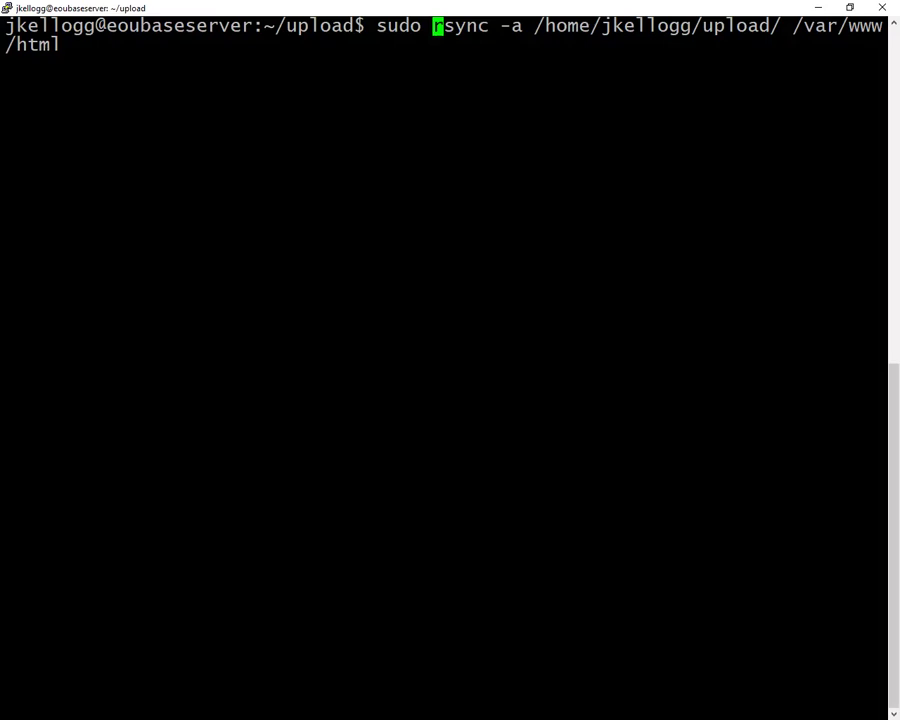
pyautogui.press('Return')
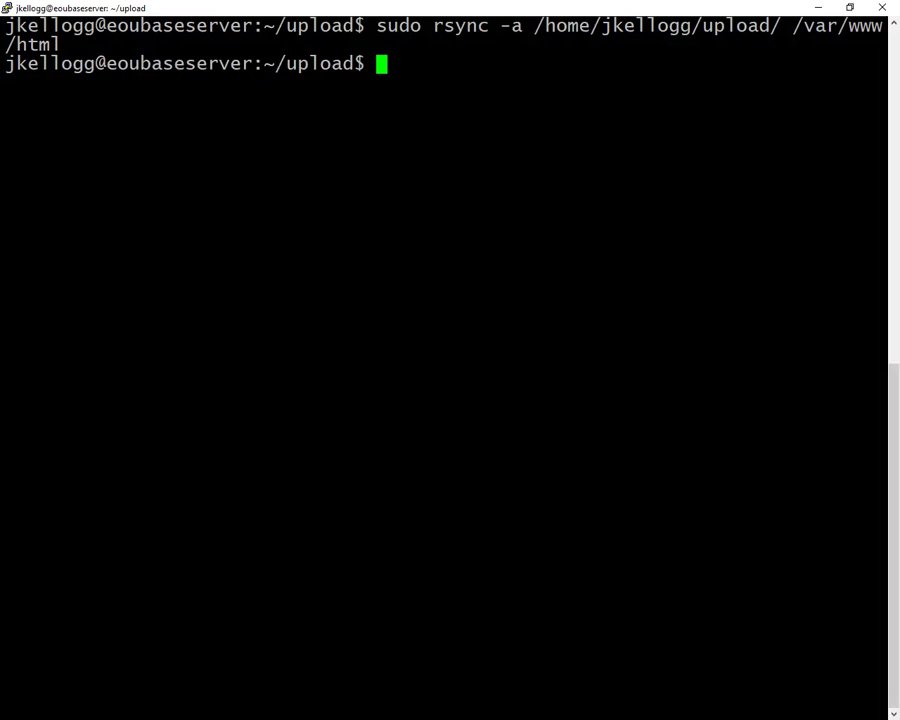
# List /var/www/html with ls and ls -la to check the copied osTicket files, then minimize PuTTY
pyautogui.write('cd /')
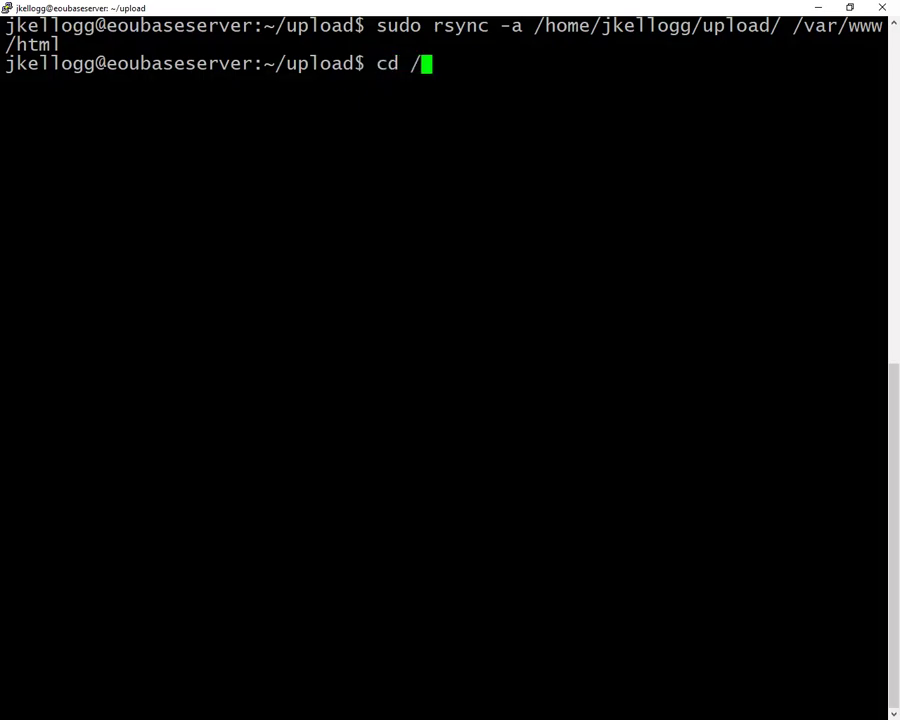
pyautogui.write('var/www')
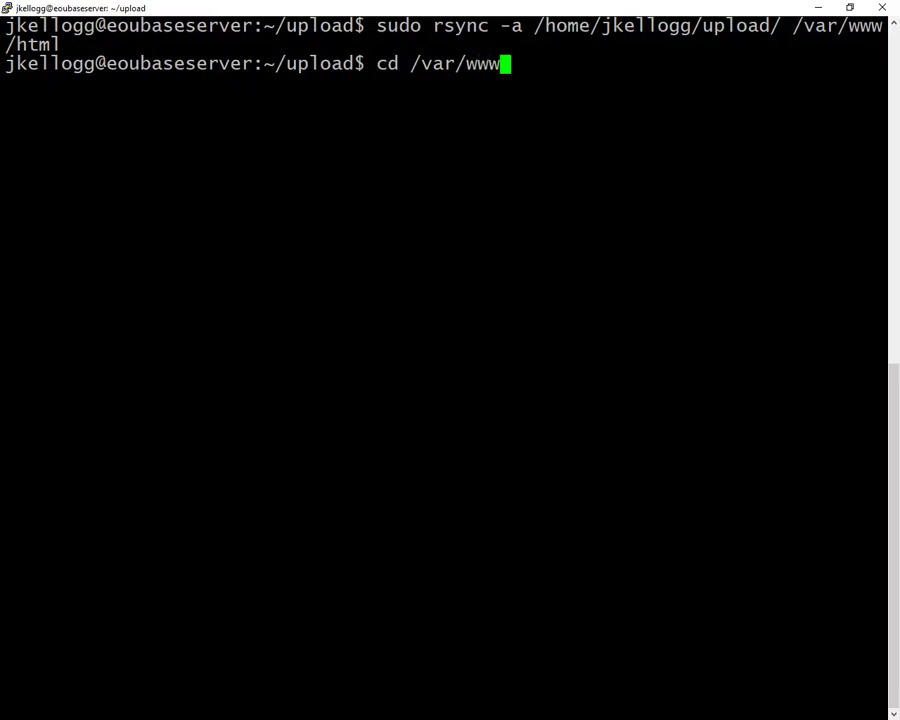
pyautogui.write('/html/')
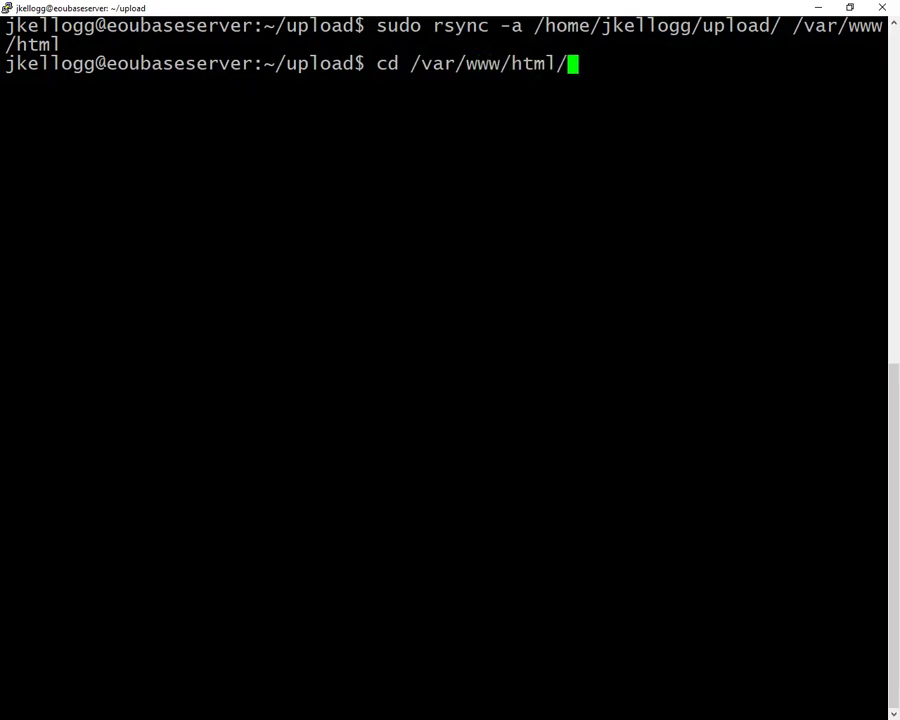
pyautogui.press('Return')
pyautogui.write('ls')
pyautogui.press('Return')
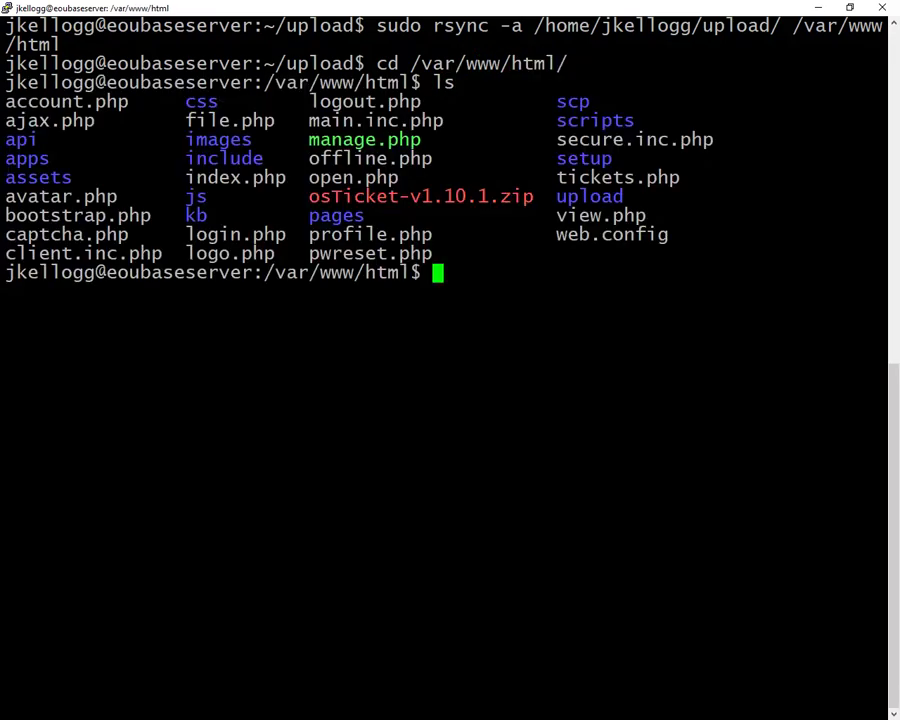
pyautogui.write('ls -la')
pyautogui.press('Return')
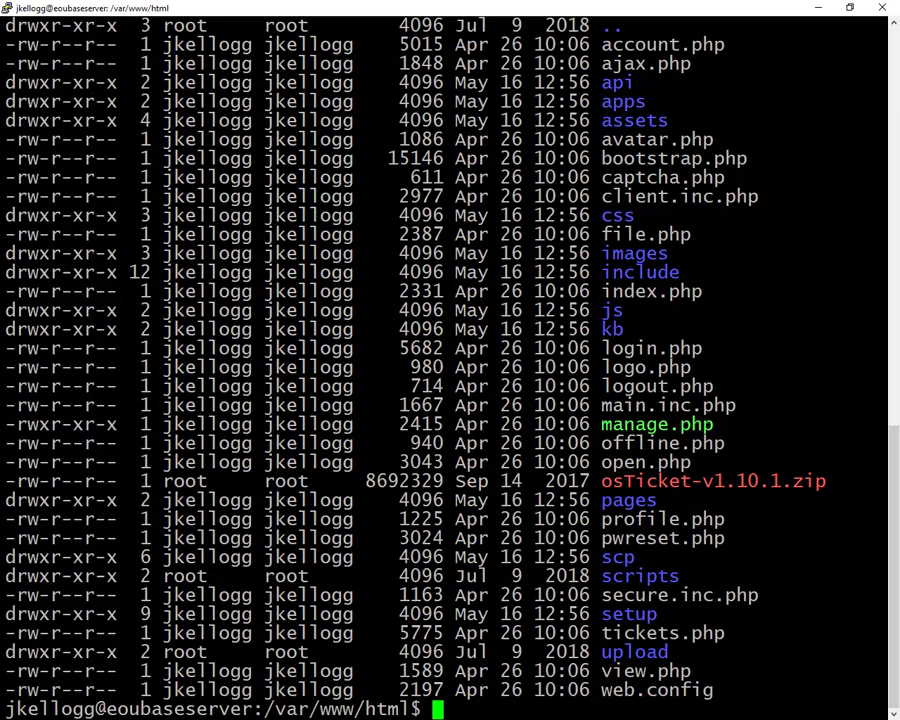
pyautogui.click(818, 7)
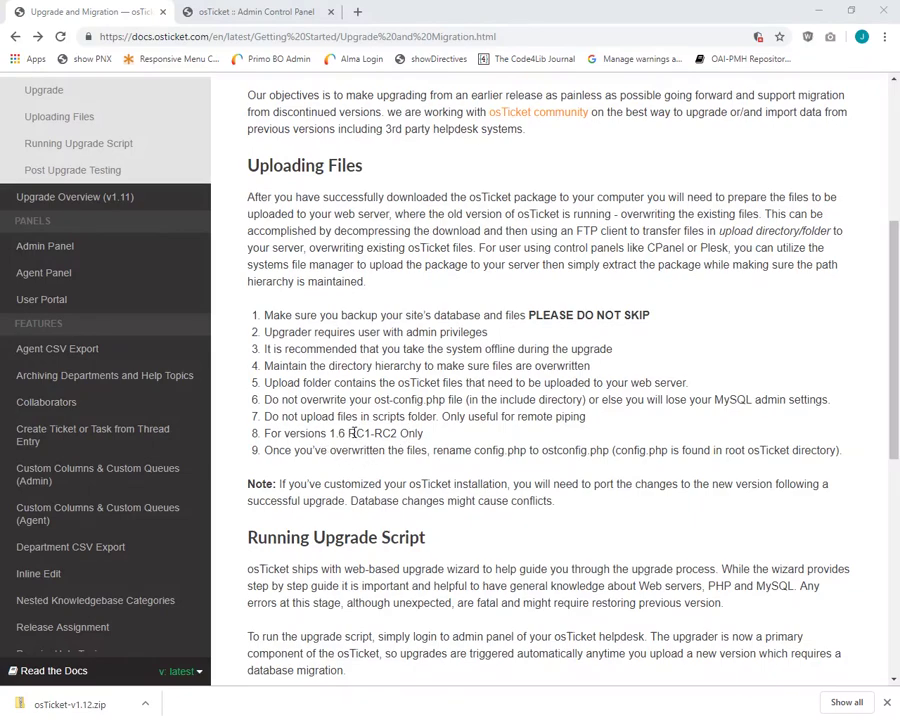
# Read through the Running Upgrade Script section, then switch to the osTicket Admin Control Panel tab
pyautogui.scroll(-2, 420, 448)
pyautogui.scroll(-1, 424, 451)
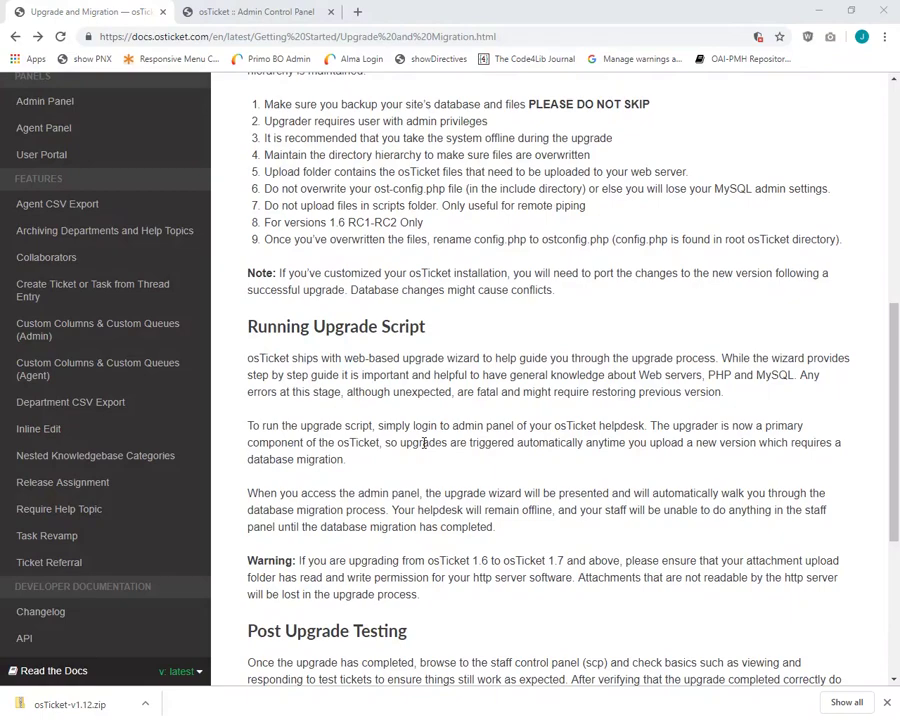
pyautogui.scroll(-2, 424, 442)
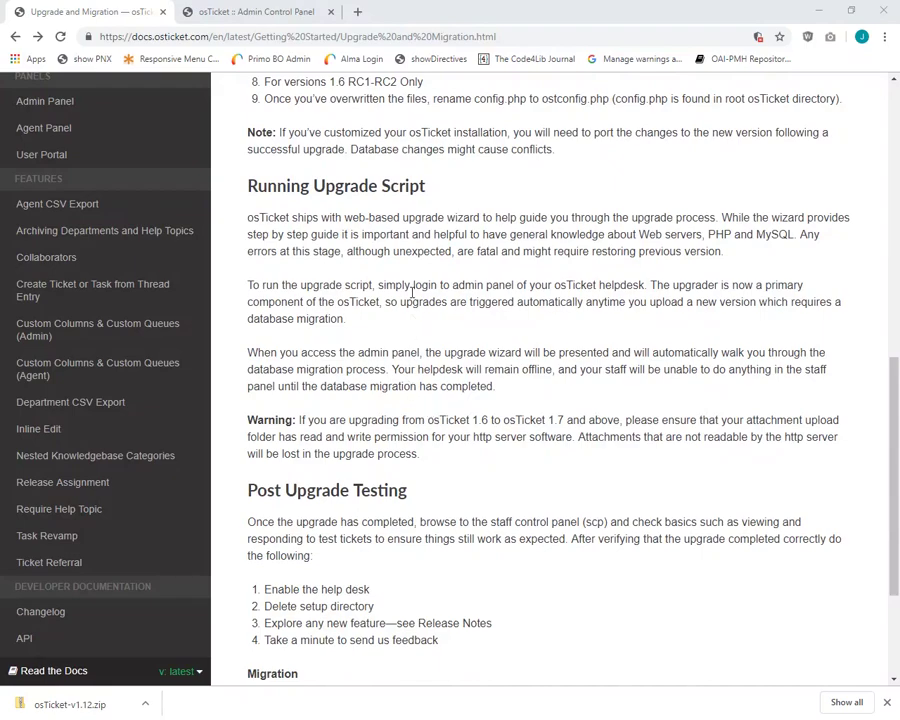
pyautogui.click(247, 13)
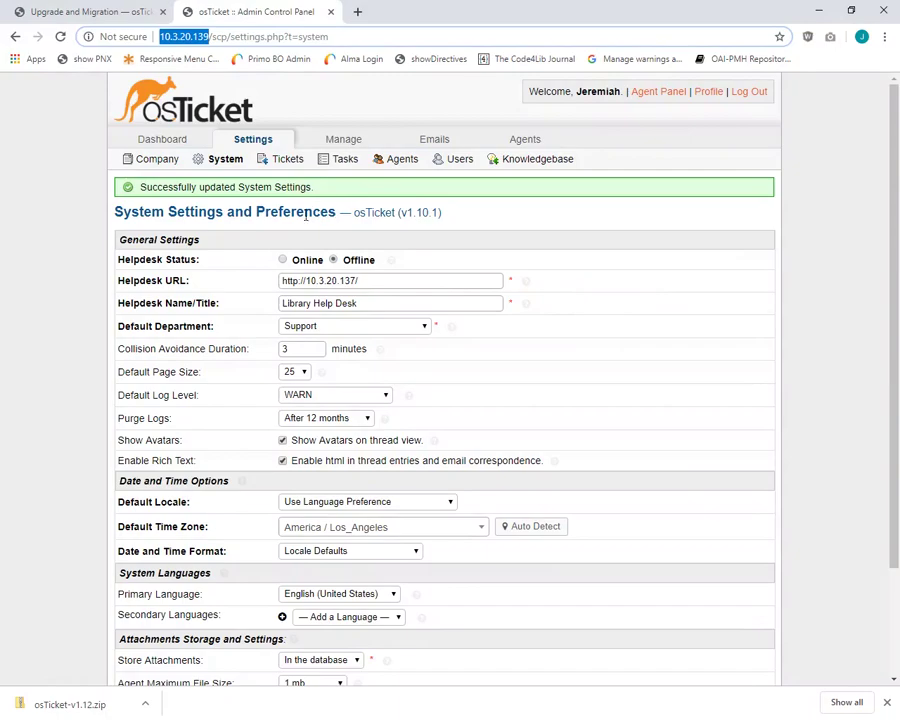
# Open Settings and log in again as admin to reach the osTicket Upgrader with all prerequisites passing
pyautogui.click(251, 140)
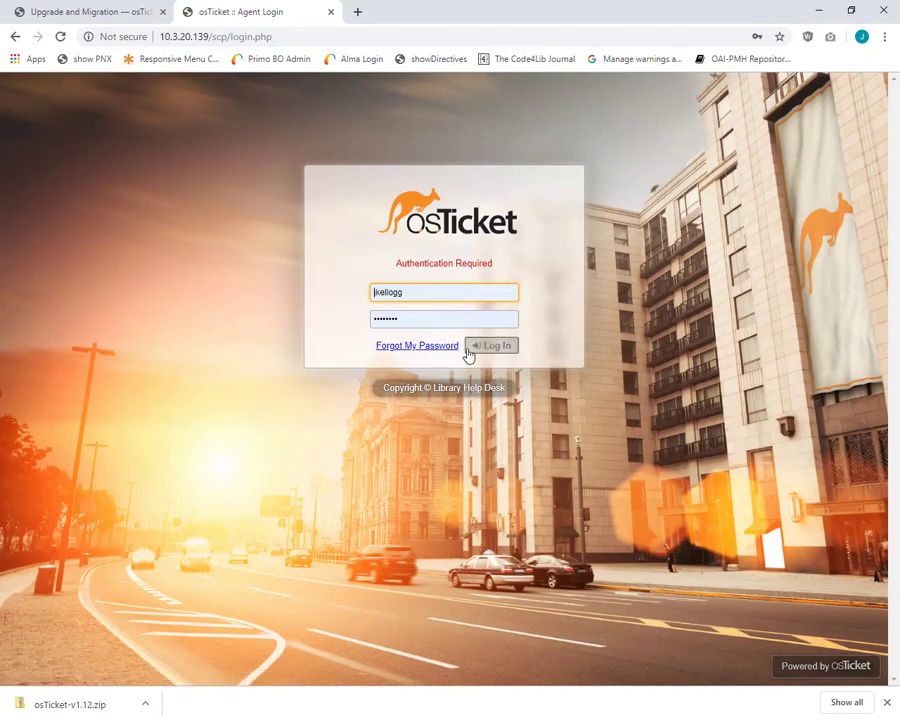
pyautogui.click(484, 349)
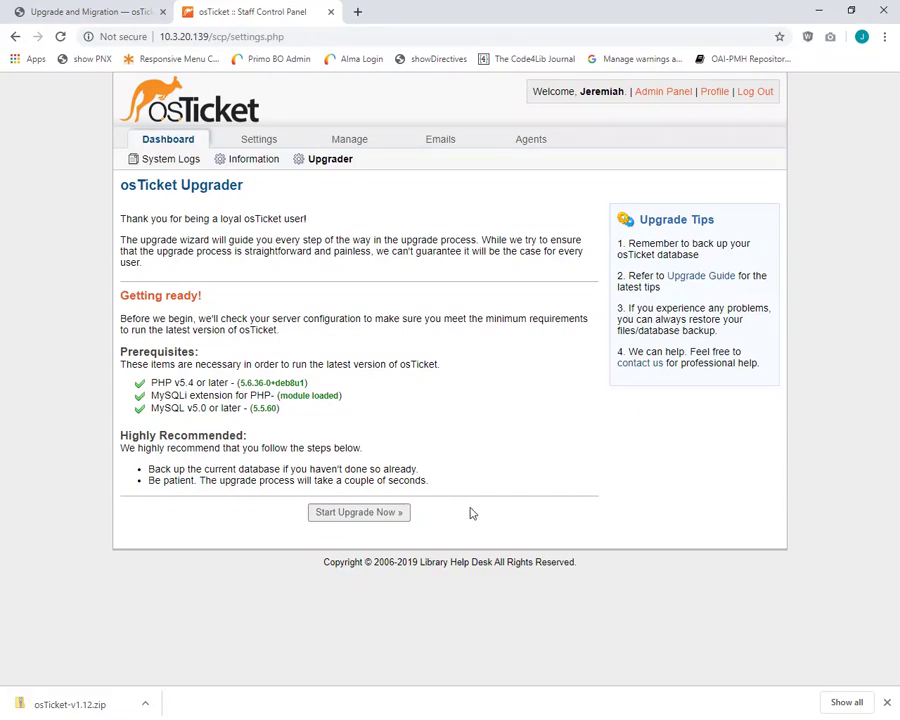
# Start the osTicket upgrade from the Upgrader page
pyautogui.click(353, 514)
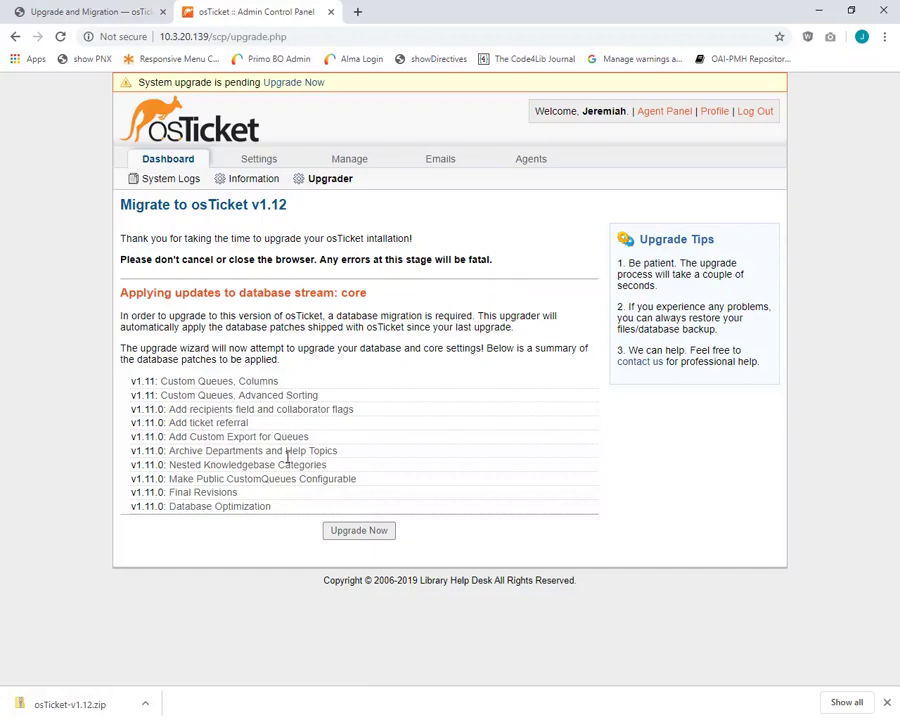
# Apply the pending core database patches for osTicket v1.12
pyautogui.click(363, 536)
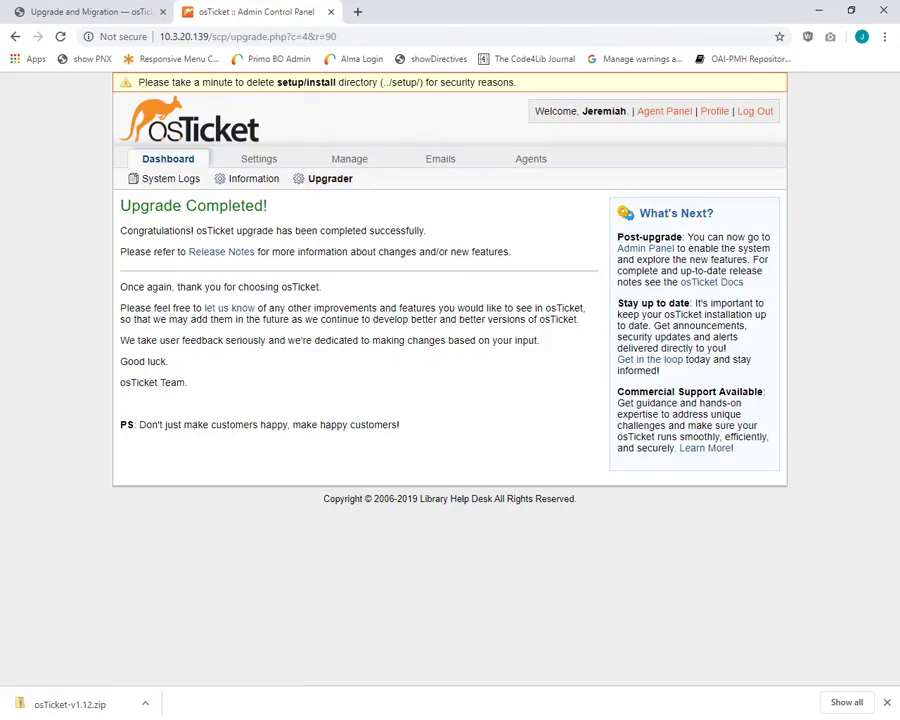
# In the PuTTY session, check the working directory and list the web directory's contents
pyautogui.hotkey('alt', 'Tab')
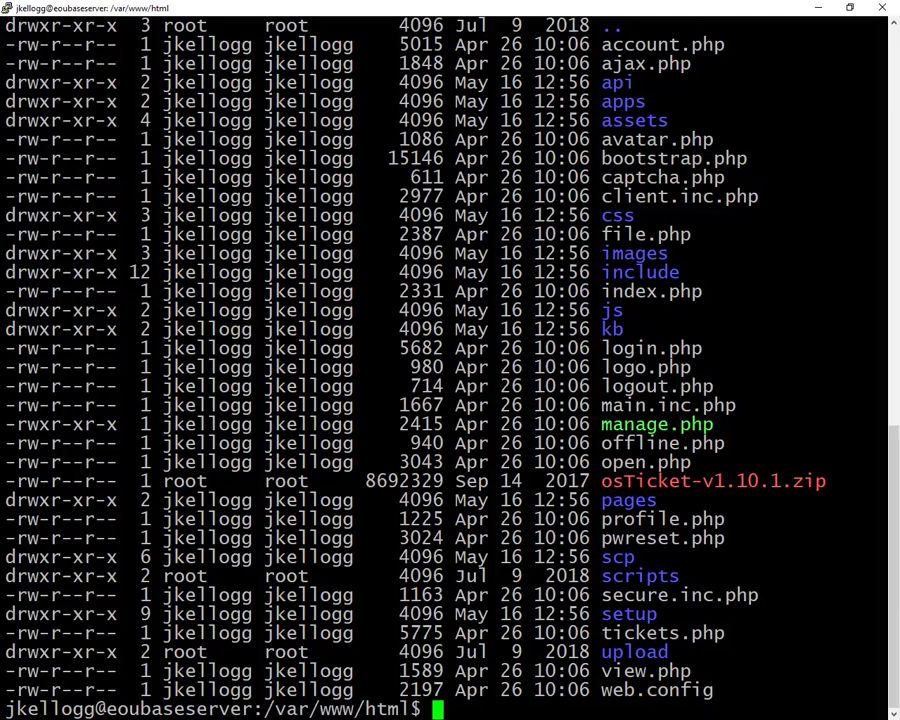
pyautogui.write('pwd')
pyautogui.press('Return')
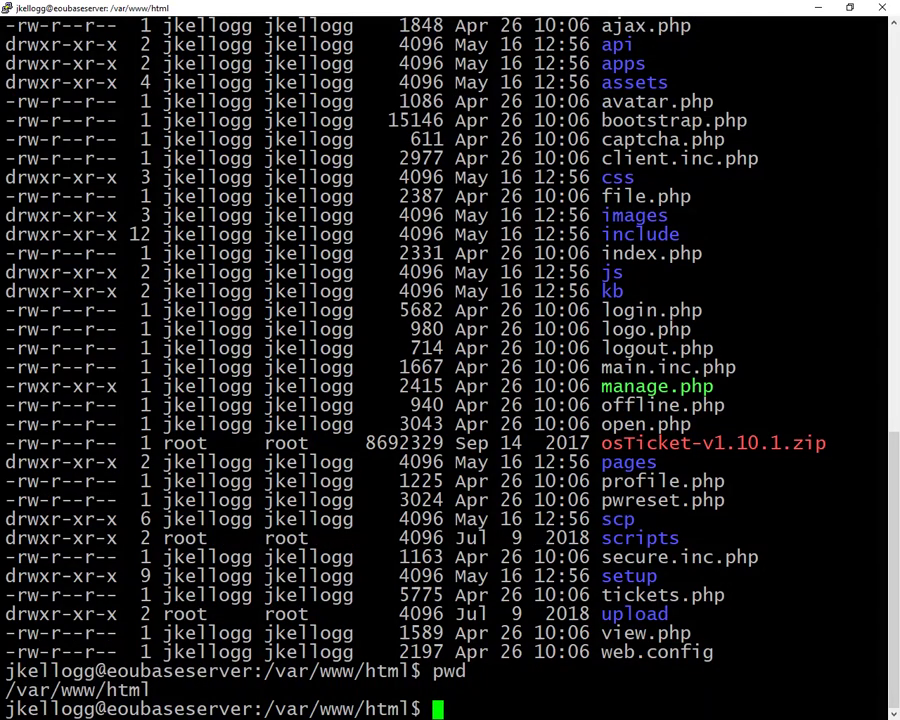
pyautogui.write('clear')
pyautogui.press('Return')
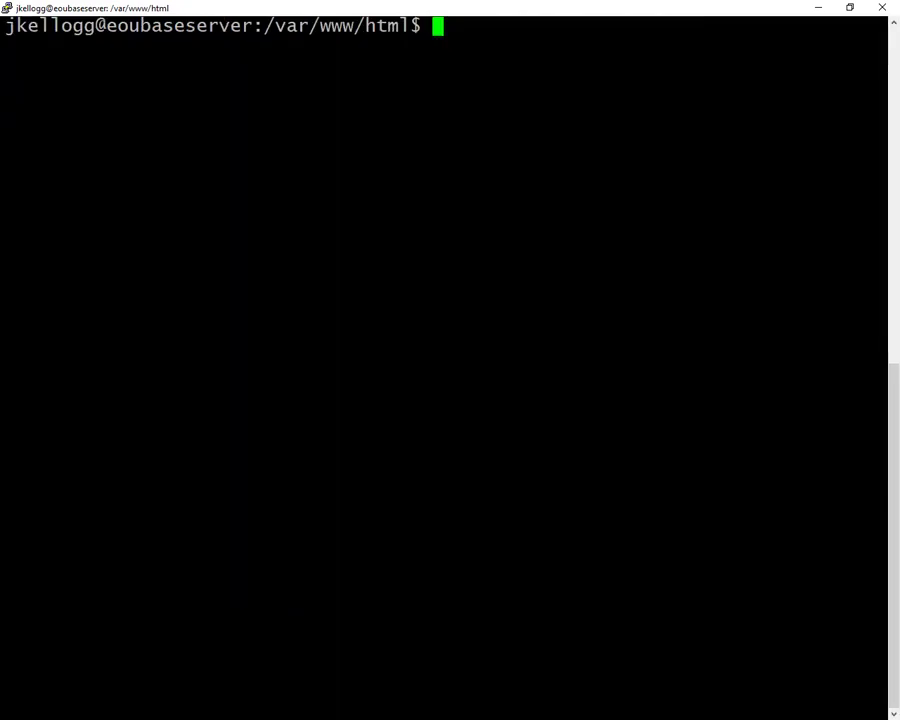
pyautogui.write('ls')
pyautogui.press('Return')
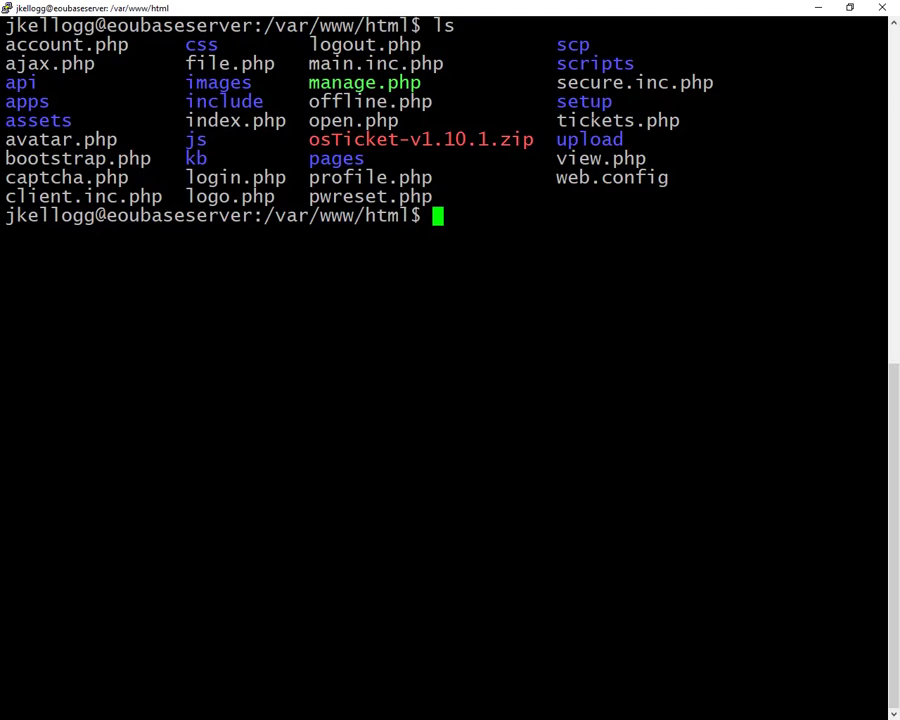
# Delete /var/www/html/setup with sudo rm -R and confirm it's gone in a fresh listing
pyautogui.moveTo(882, 101); pyautogui.dragTo(534, 101)
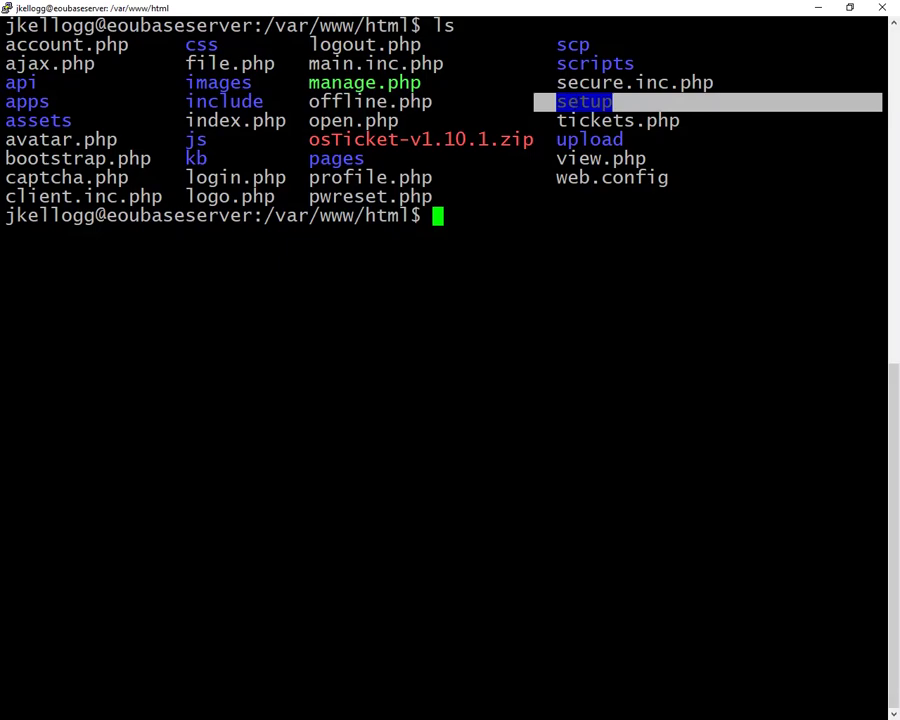
pyautogui.hotkey('ctrl', 'c')
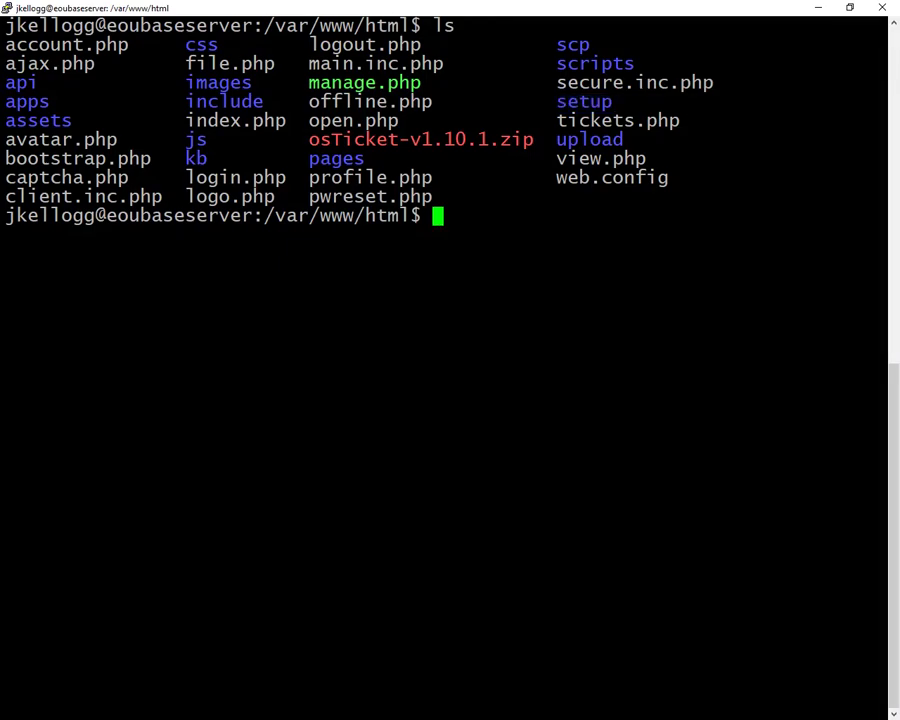
pyautogui.write('su')
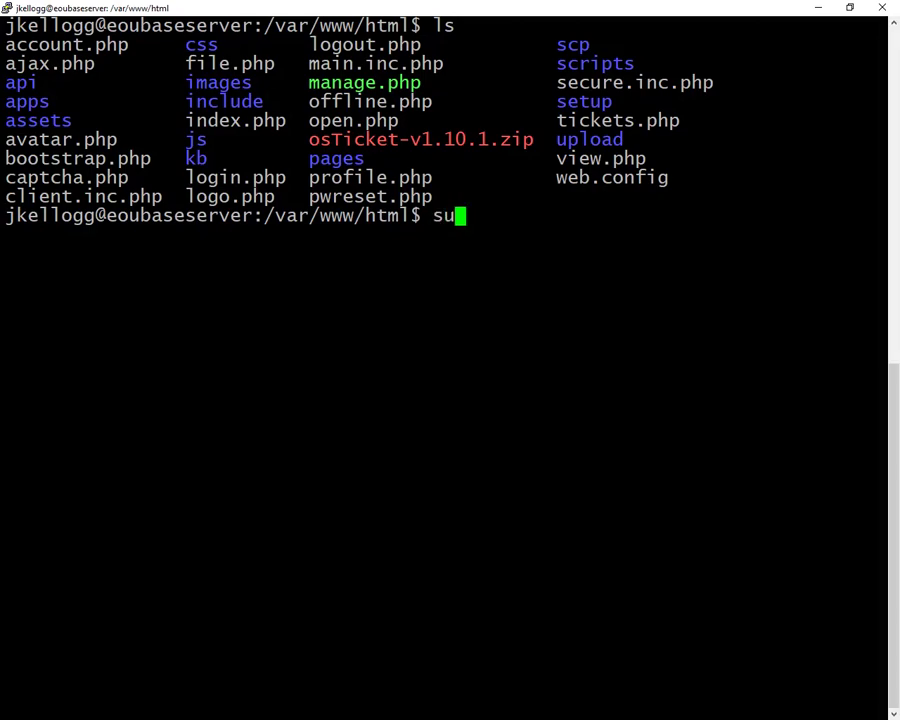
pyautogui.write('do ')
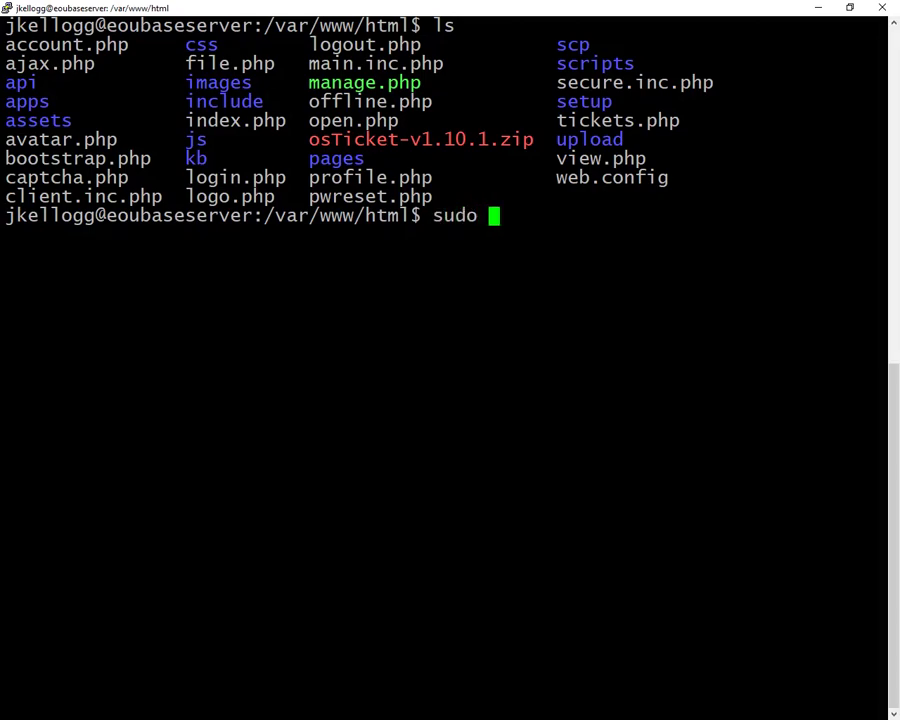
pyautogui.write('rm -R ')
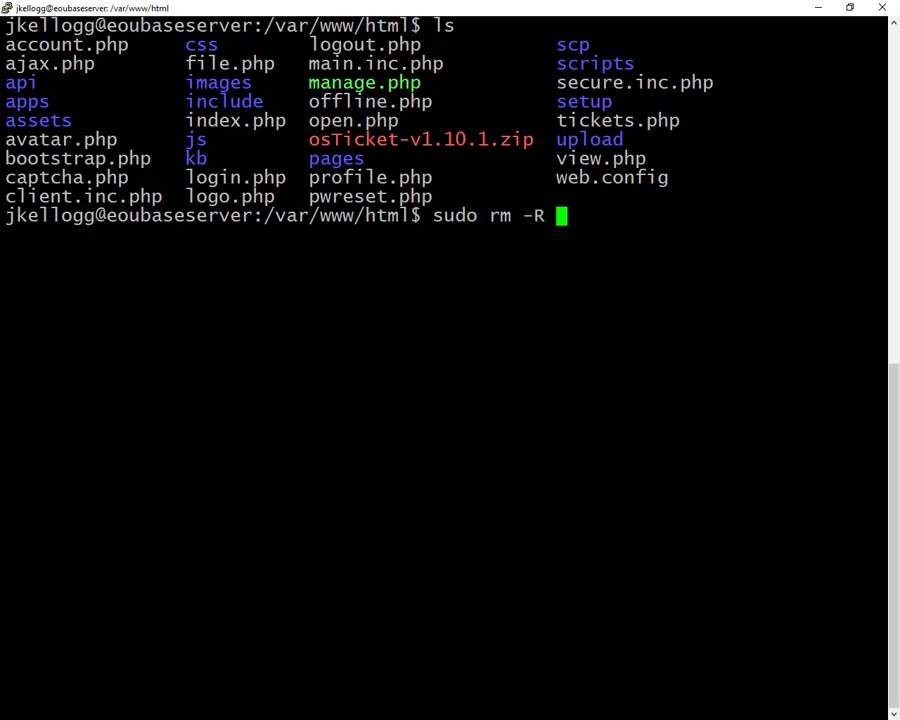
pyautogui.write('s')
pyautogui.press('BackSpace')
pyautogui.write('/var/www/html$ sudo rm -R /var/')
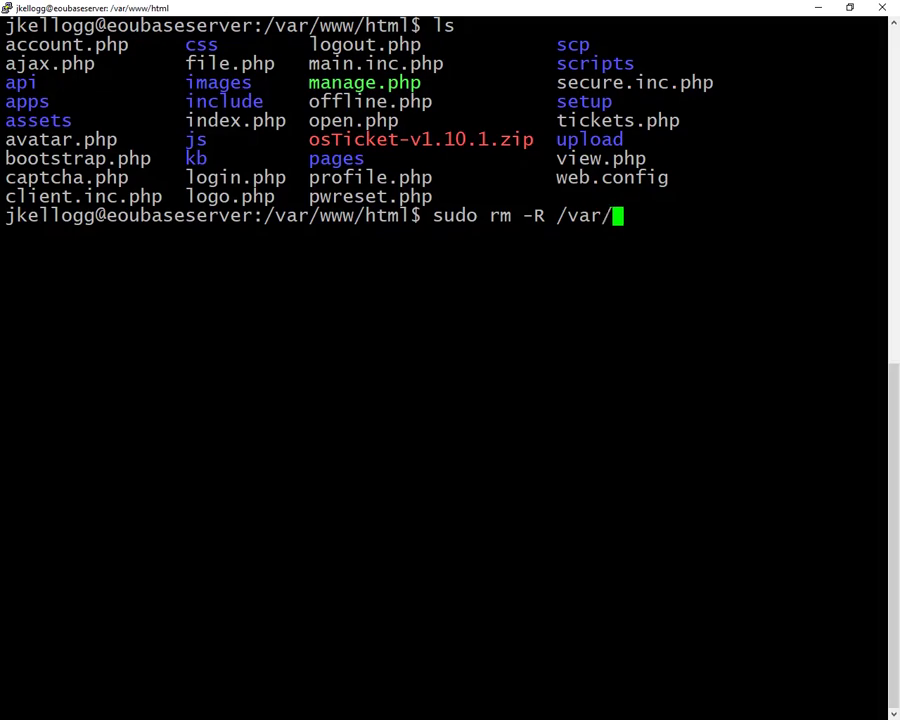
pyautogui.write('www/')
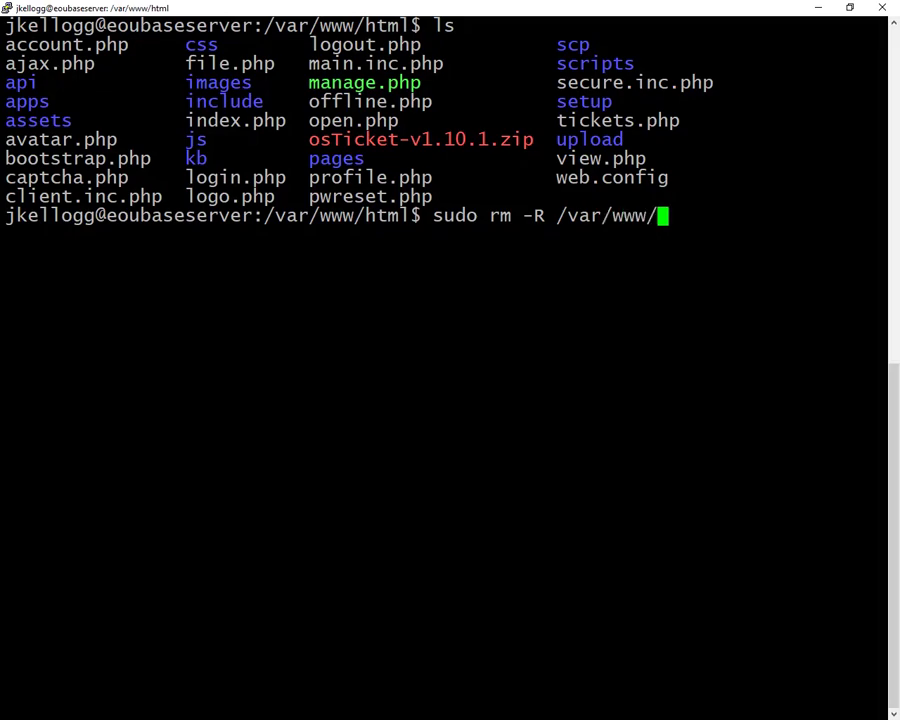
pyautogui.write('html/')
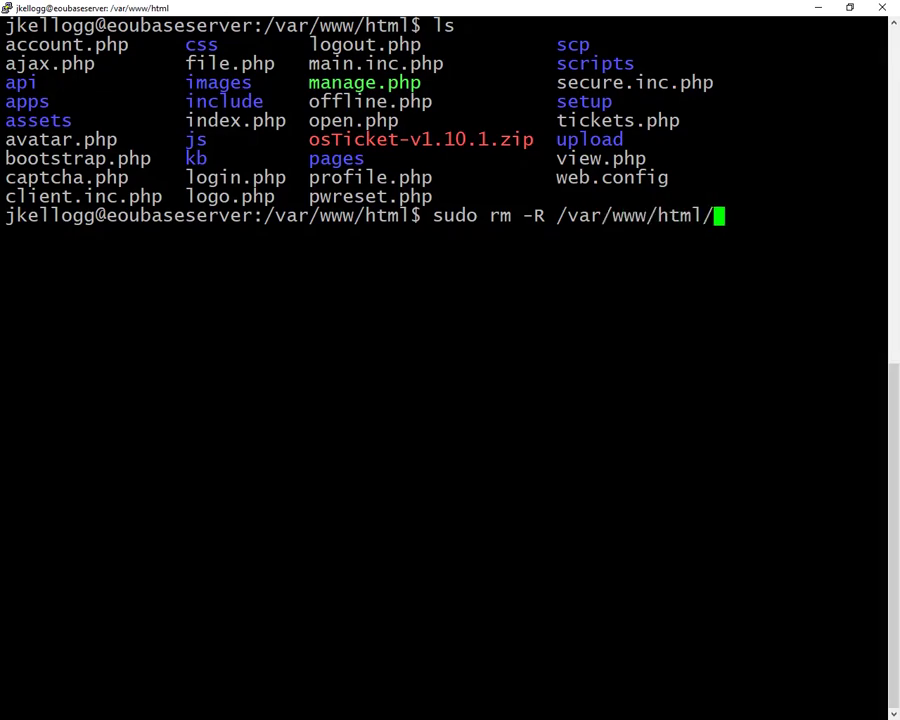
pyautogui.write('setup')
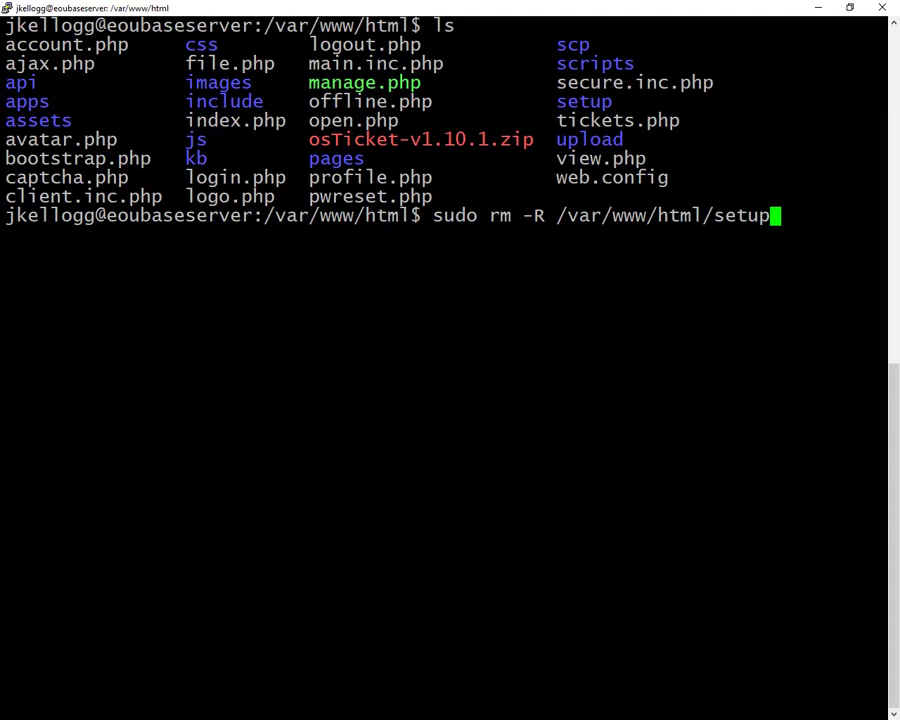
pyautogui.press('Return')
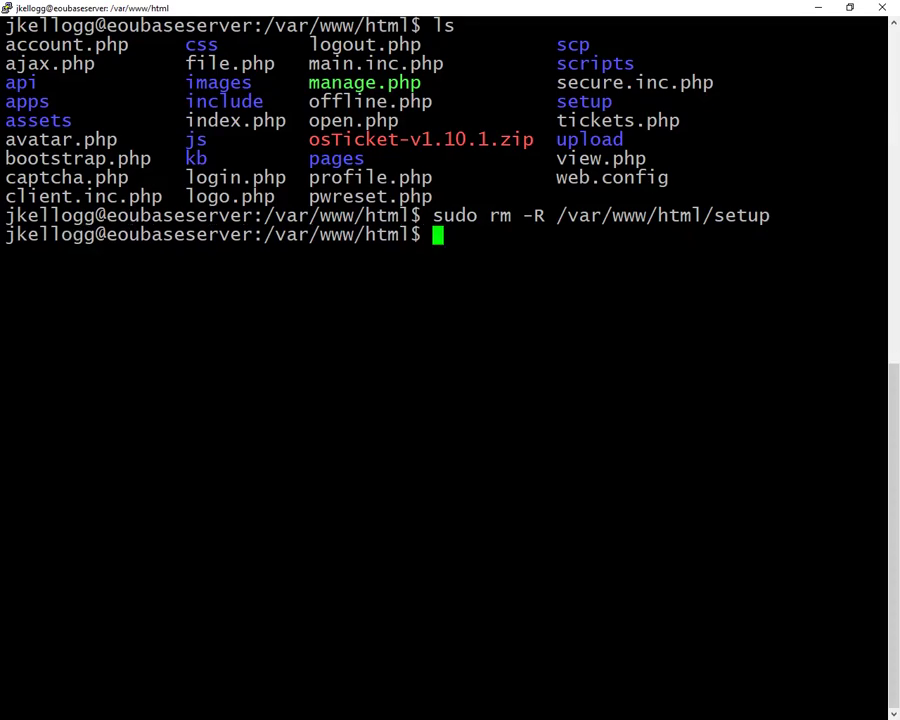
pyautogui.write('ls')
pyautogui.press('Return')
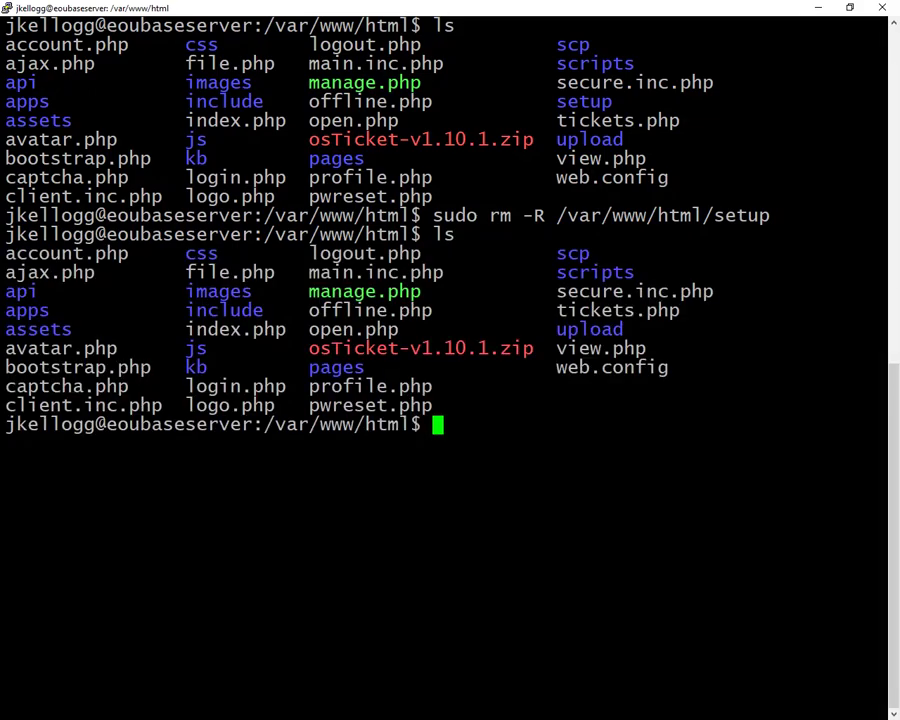
pyautogui.click(818, 8)
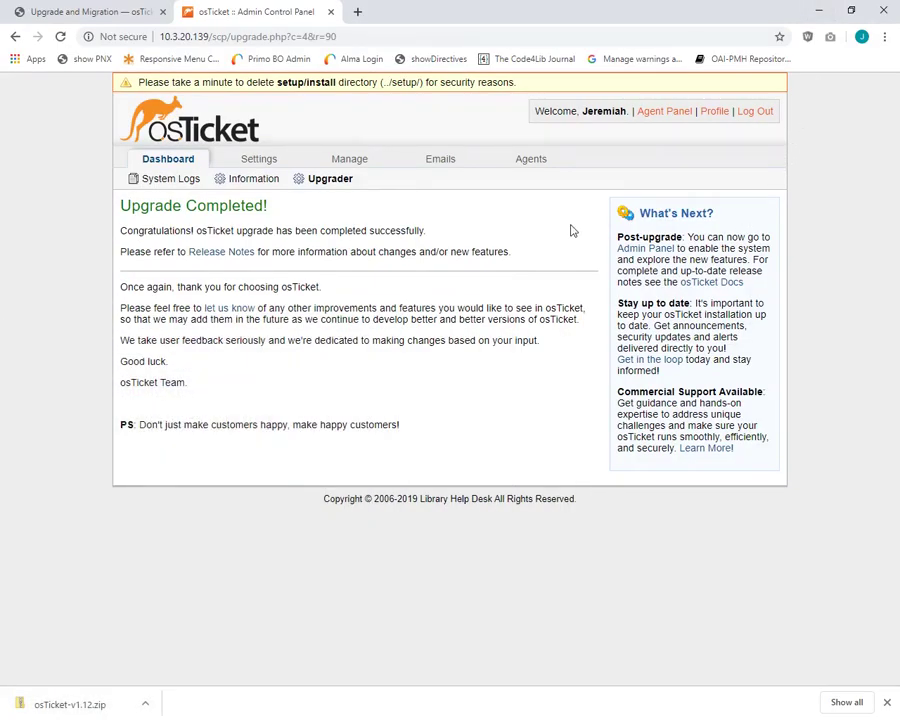
# In System Settings, now showing v1.12, switch Helpdesk Status to Online and save
pyautogui.click(261, 165)
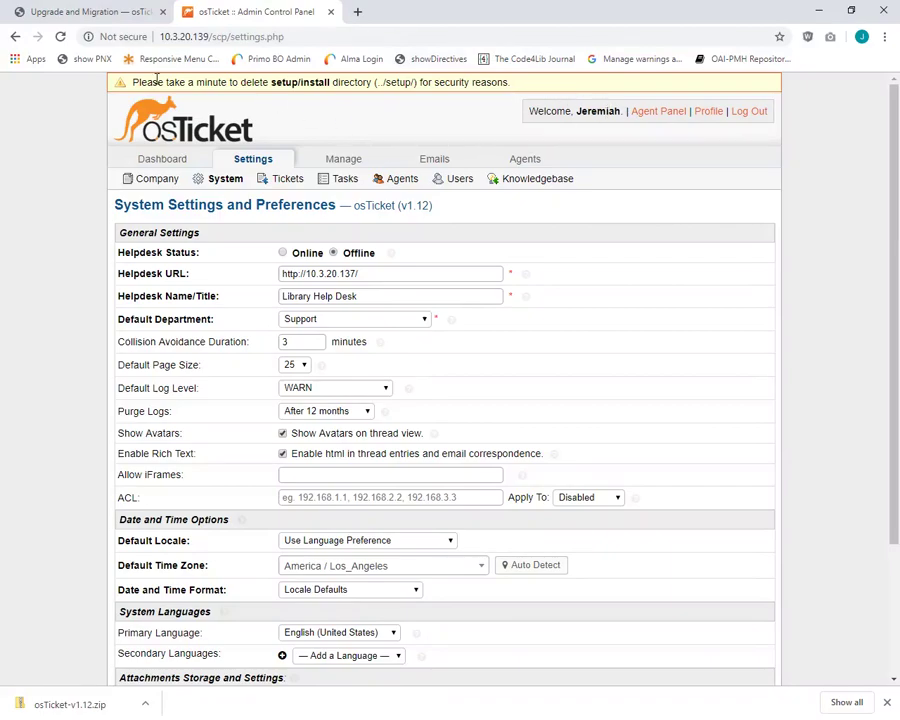
pyautogui.click(60, 37)
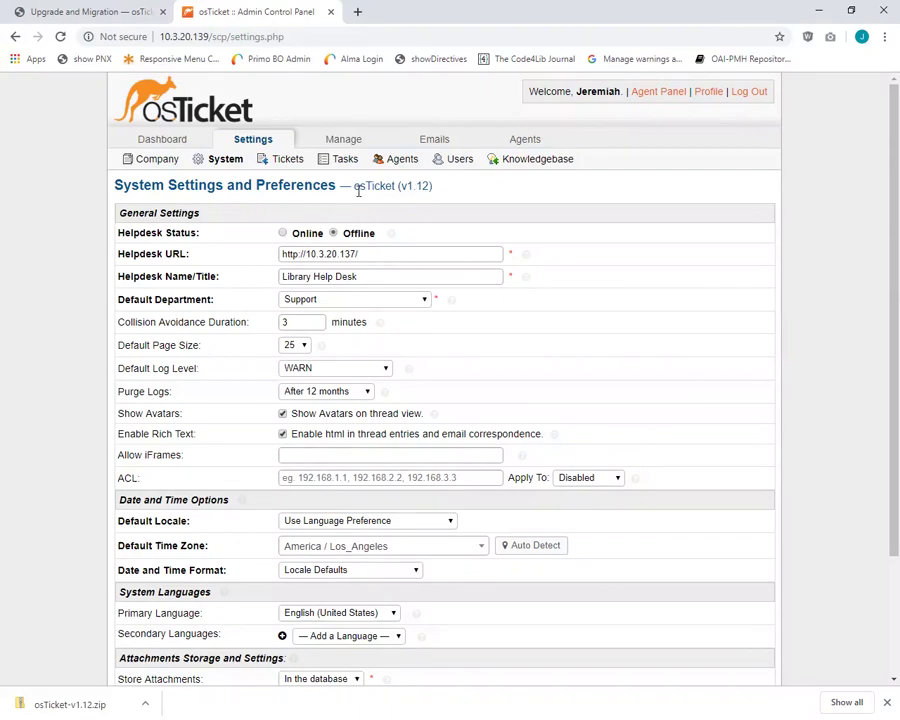
pyautogui.moveTo(433, 190); pyautogui.dragTo(352, 187)
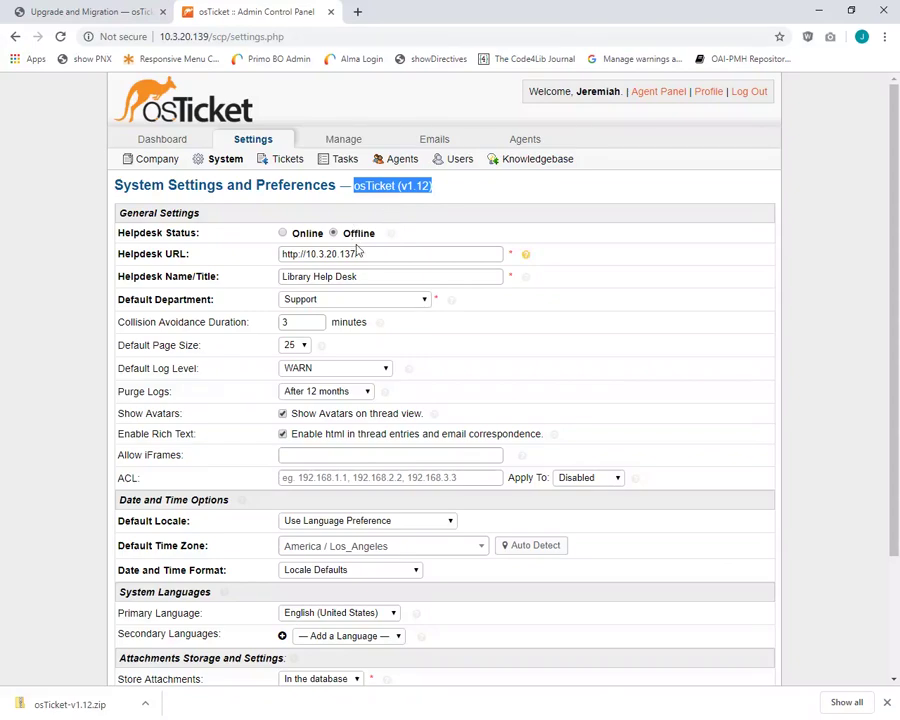
pyautogui.click(283, 233)
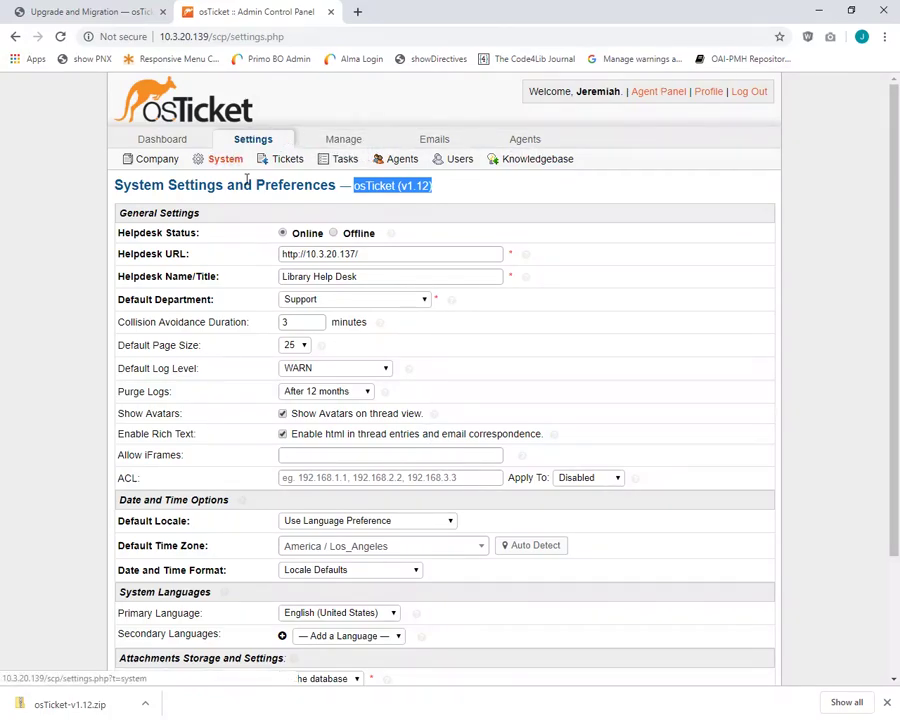
pyautogui.scroll(-2, 446, 261)
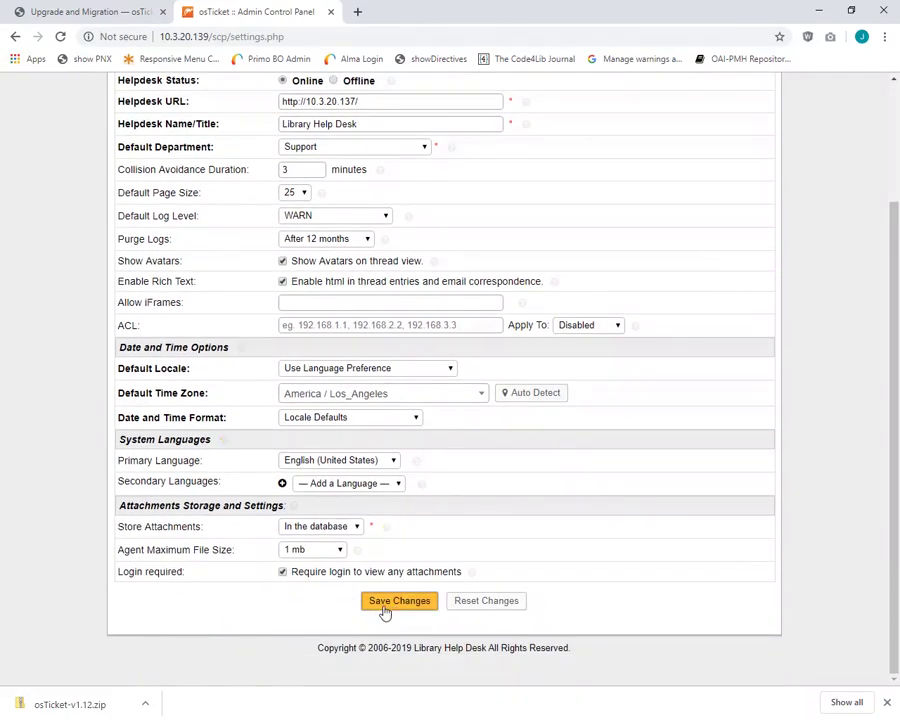
pyautogui.click(399, 601)
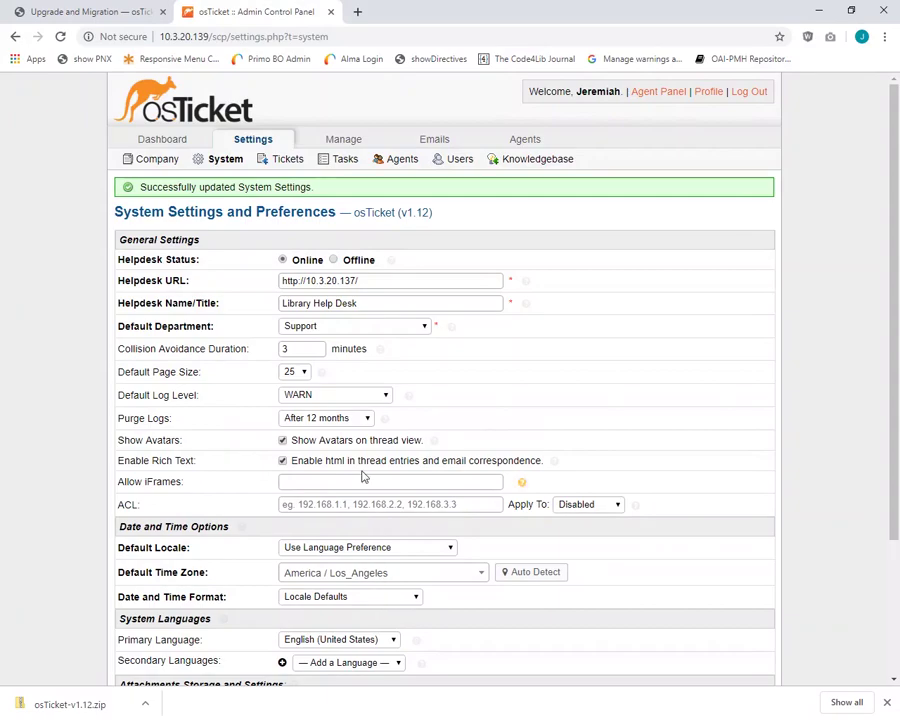
# Check the My Tickets queue in the Agent Panel
pyautogui.click(645, 91)
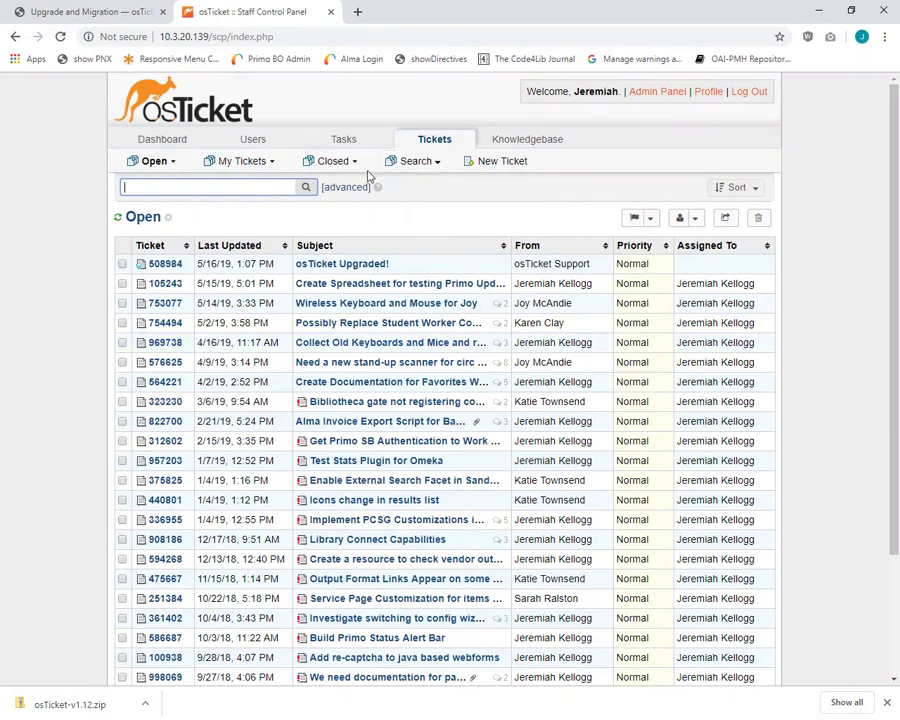
pyautogui.click(242, 162)
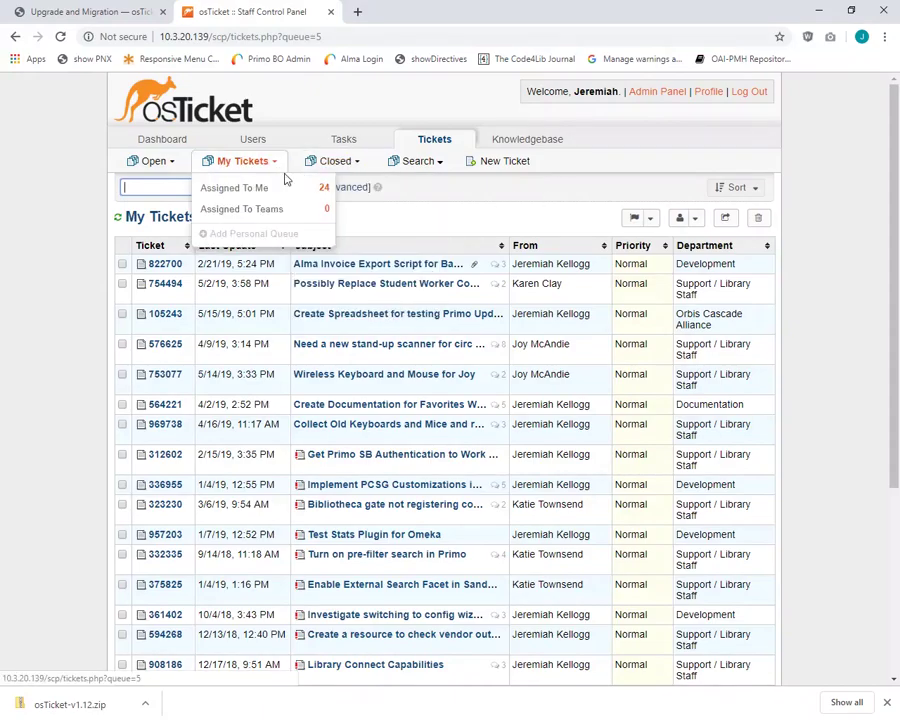
pyautogui.scroll(-3, 394, 415)
pyautogui.scroll(3, 340, 320)
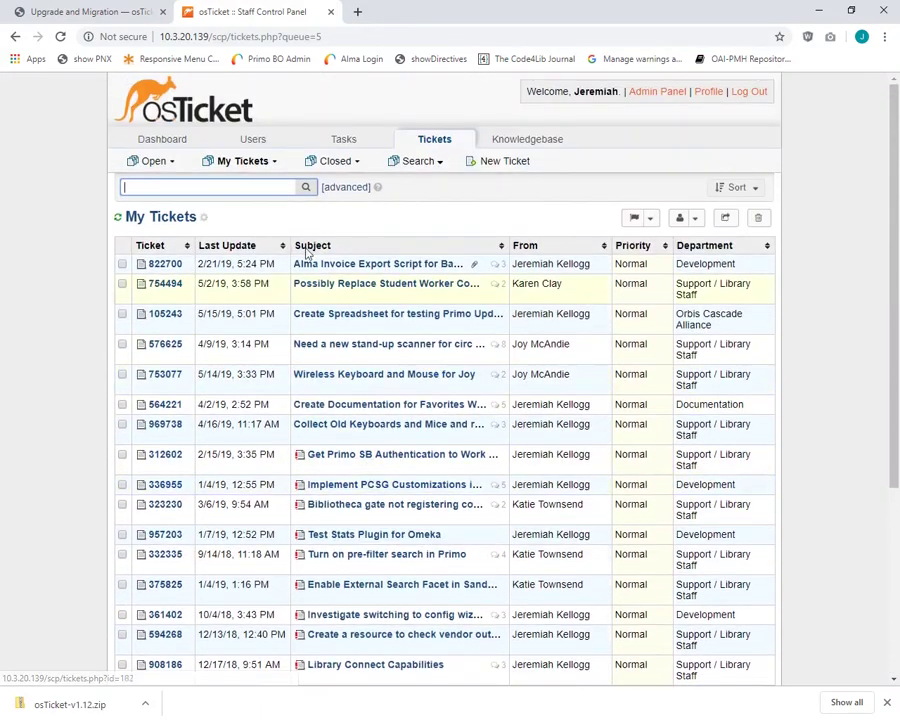
# Review the Dashboard's Ticket Activity chart and department statistics
pyautogui.click(160, 146)
pyautogui.scroll(-3, 220, 310)
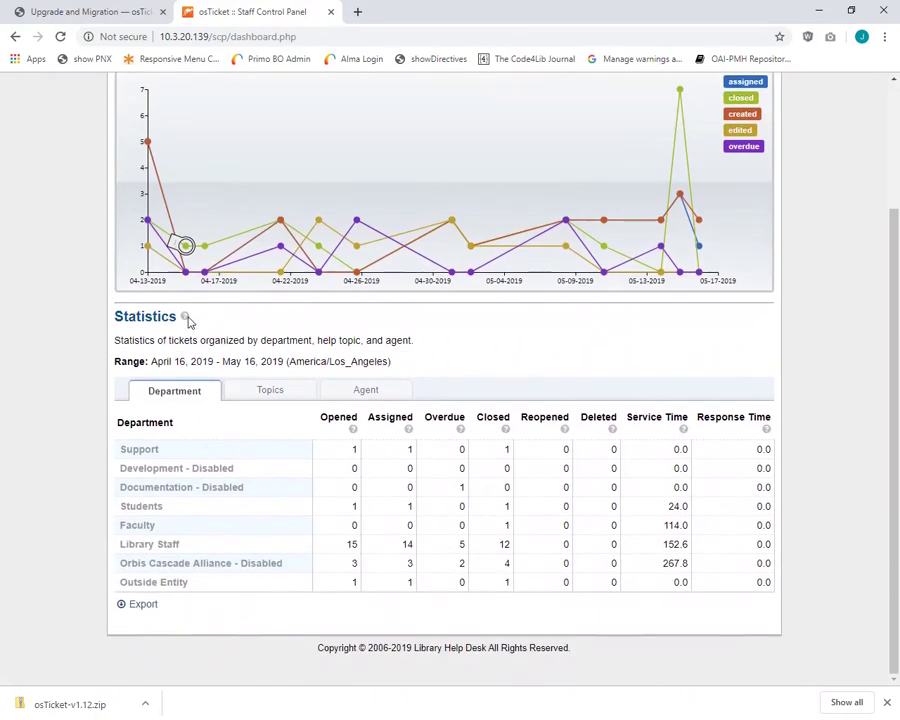
pyautogui.moveTo(186, 317)
pyautogui.scroll(3, 347, 322)
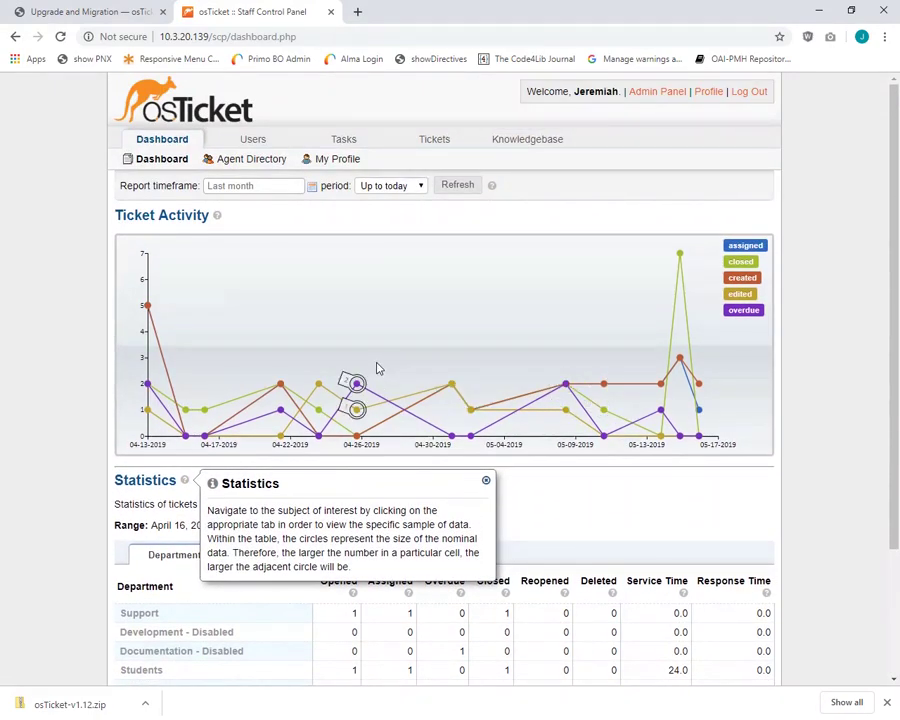
pyautogui.scroll(-3, 353, 345)
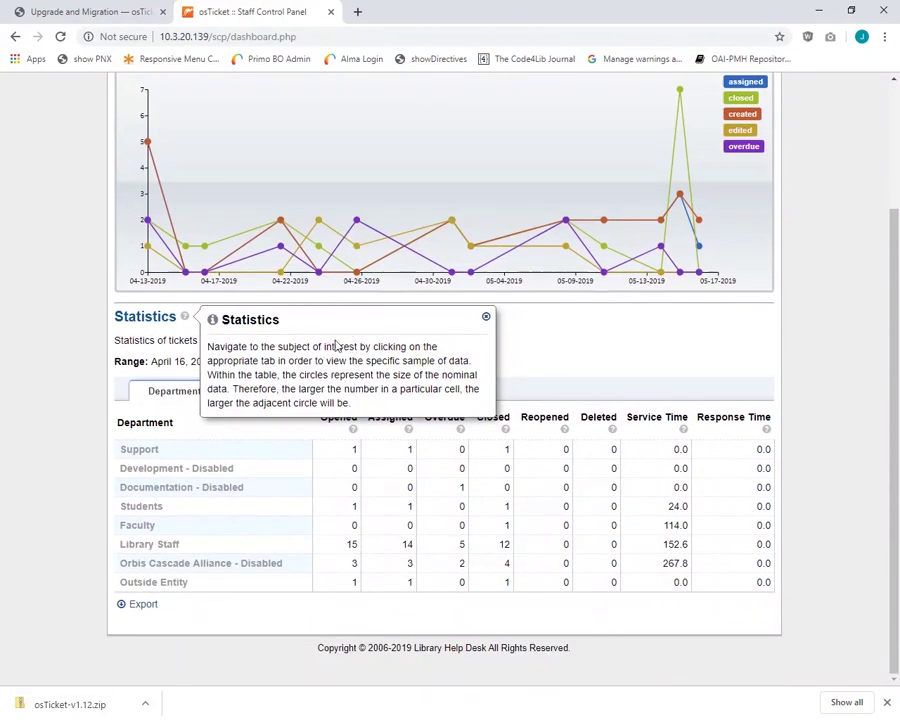
pyautogui.scroll(3, 335, 345)
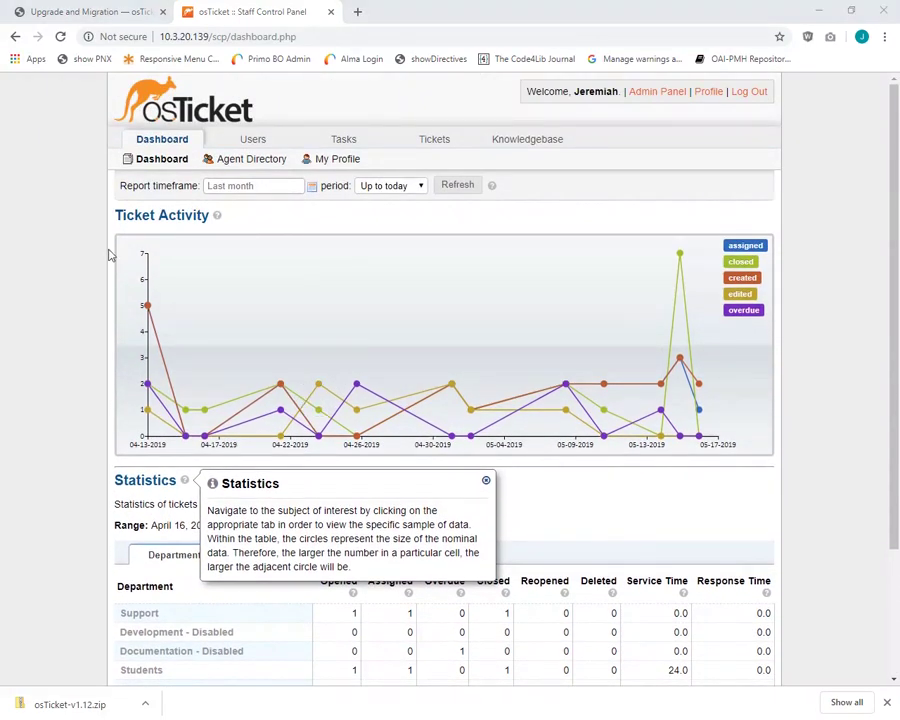